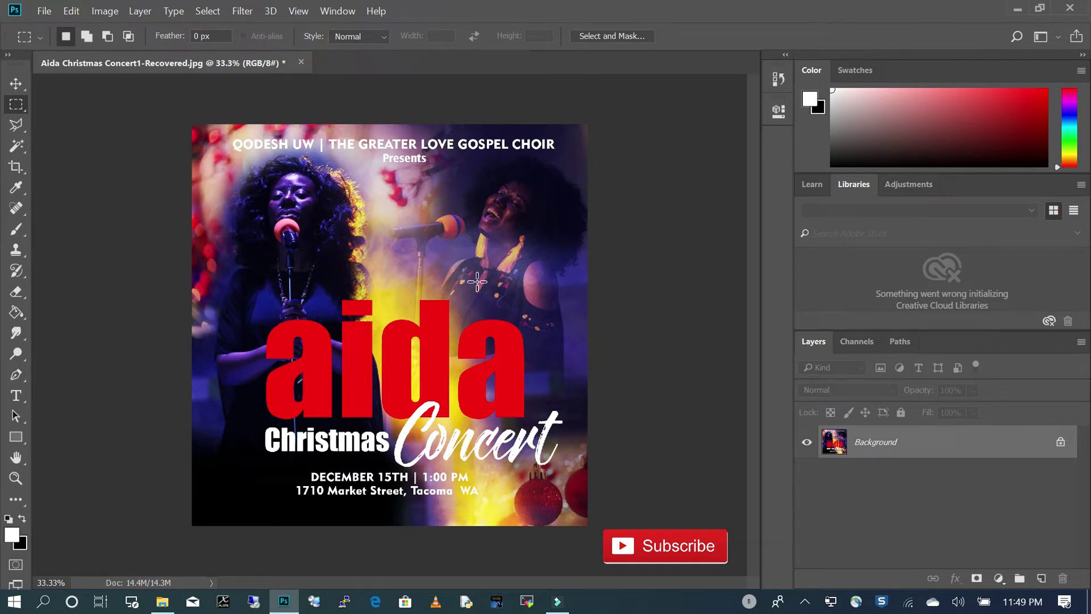
Create a new 10 x 10 inch document at 300 pixels/inch in 8-bit RGB Color with a white background
left_click(163, 601)
left_click(49, 12)
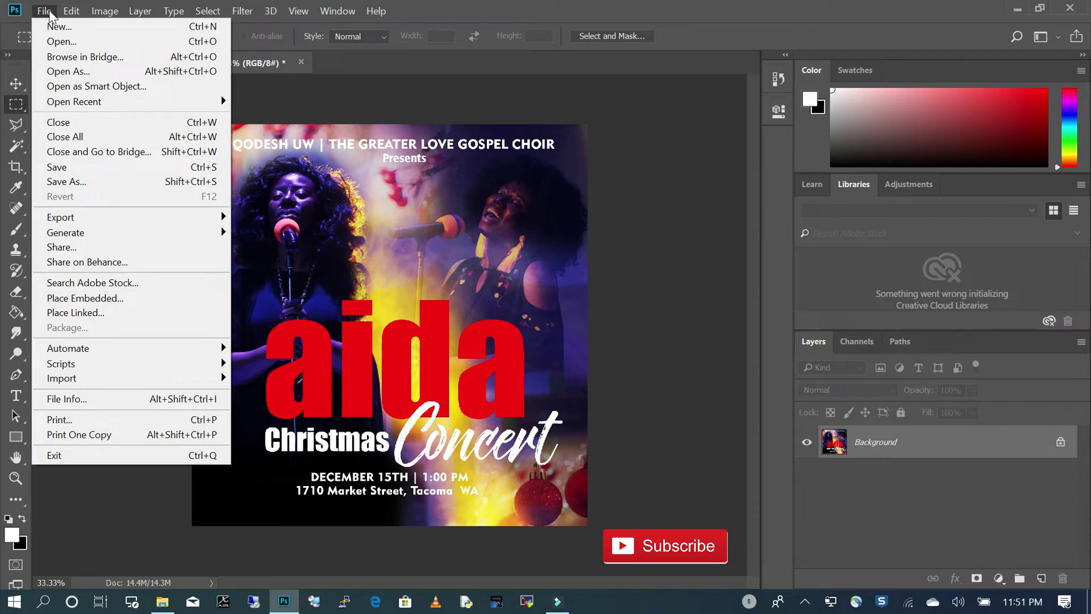
left_click(46, 11)
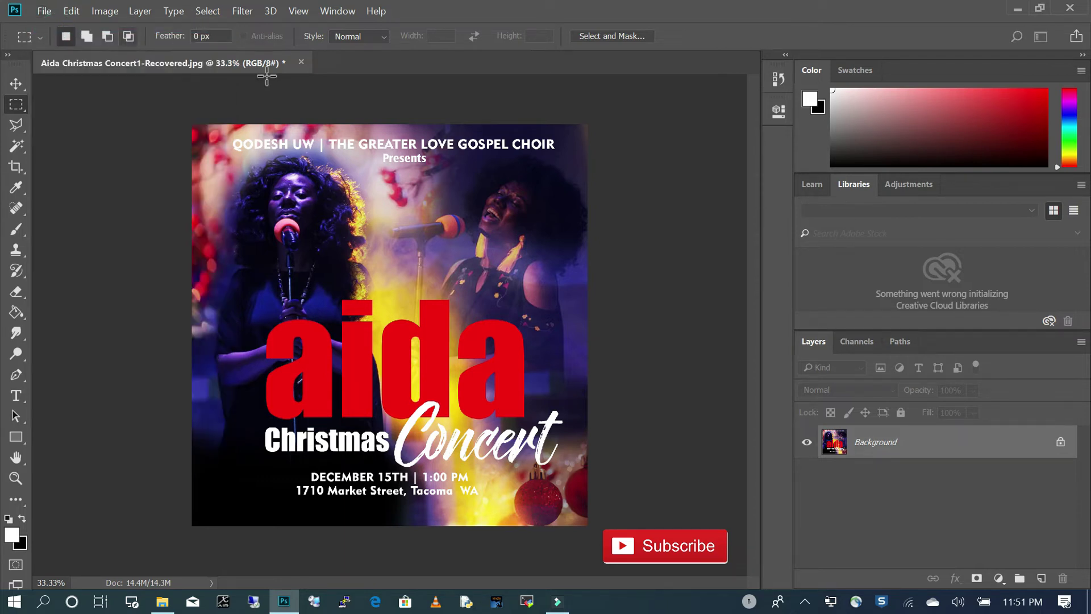
key("ctrl+n")
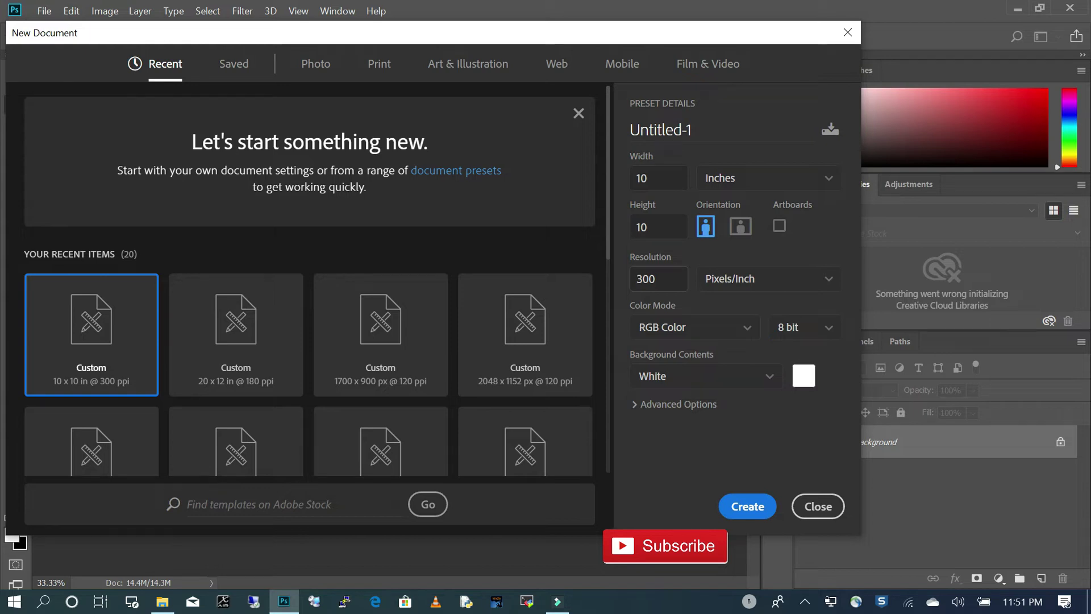
left_click_drag(661, 281, 628, 277)
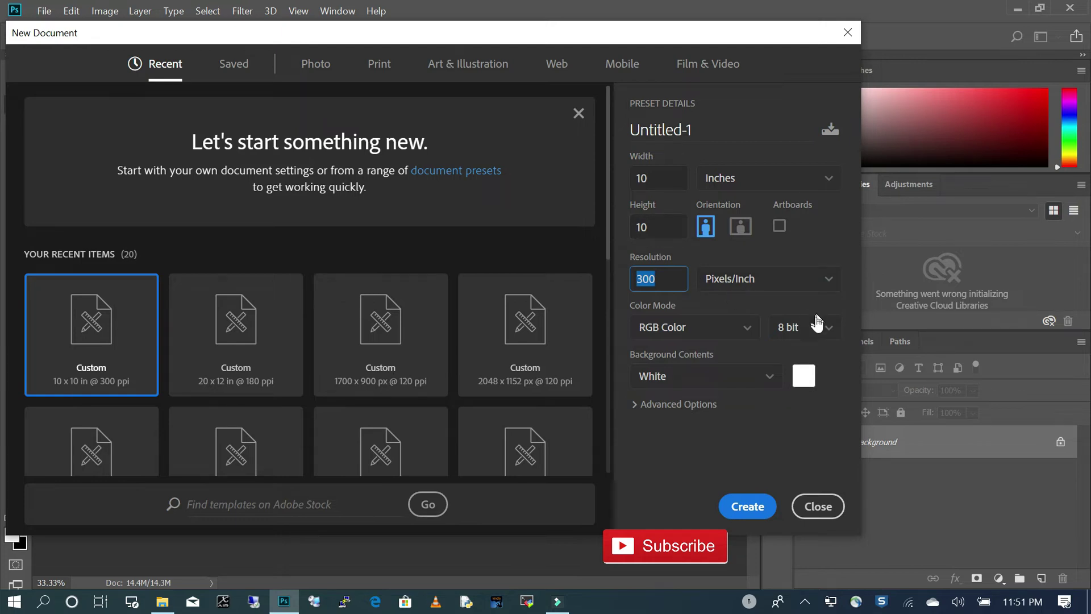
left_click(829, 330)
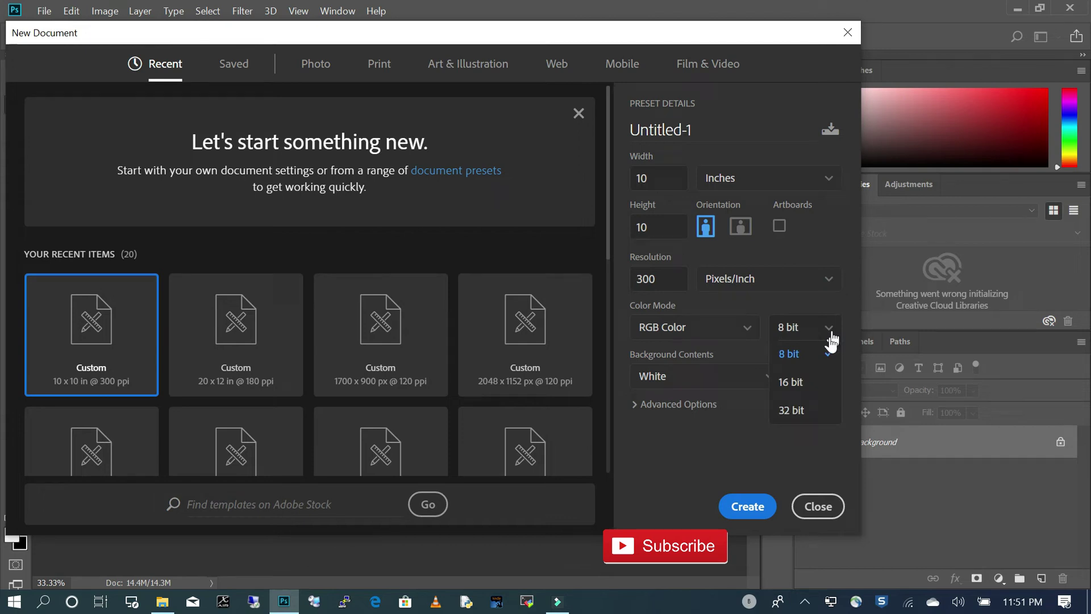
left_click(823, 355)
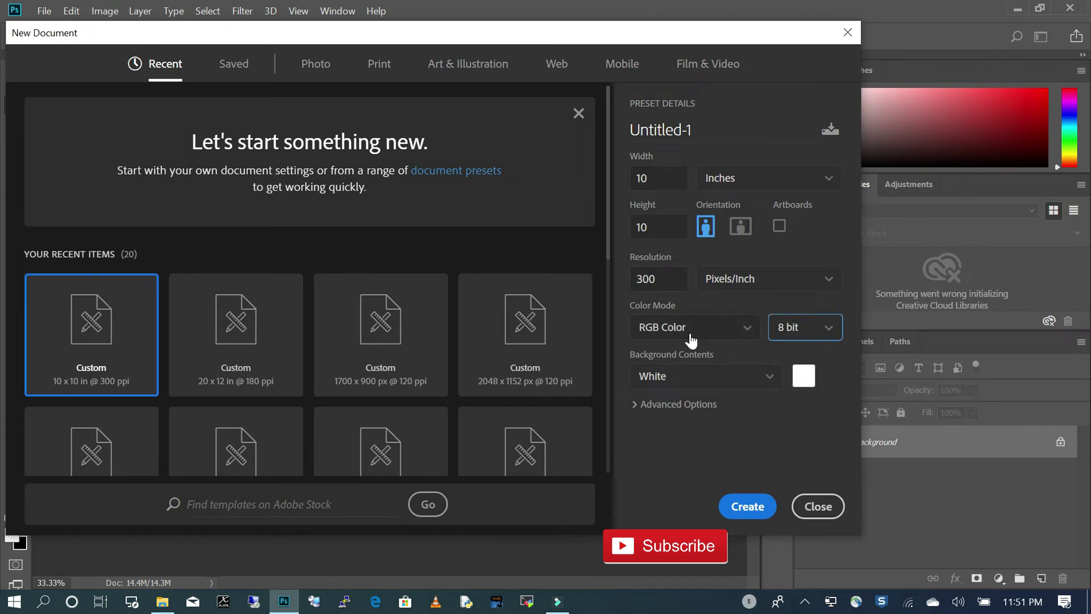
left_click(802, 377)
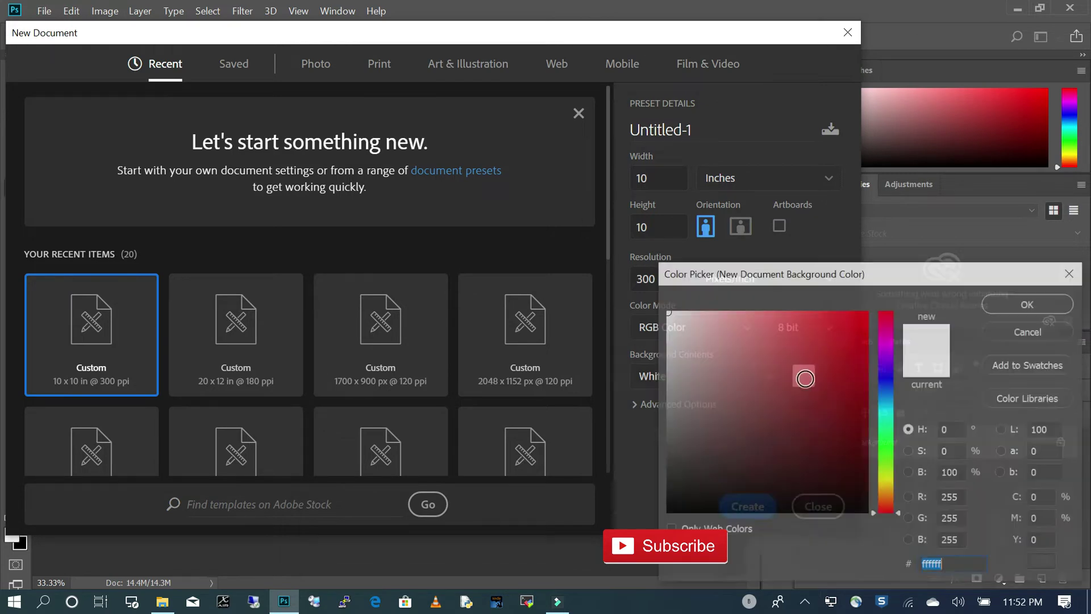
left_click(1029, 303)
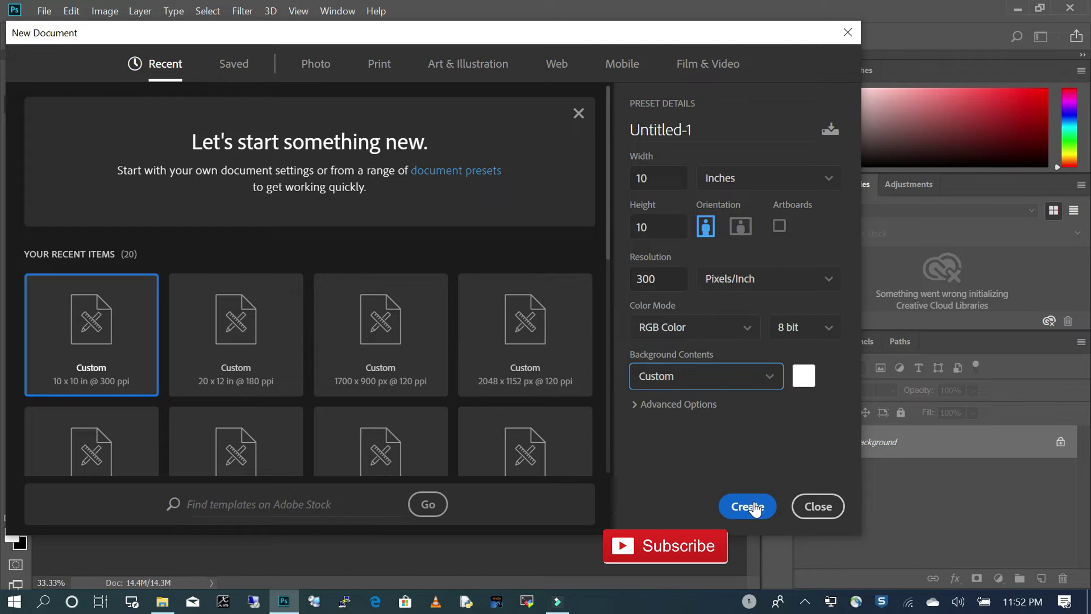
left_click(747, 505)
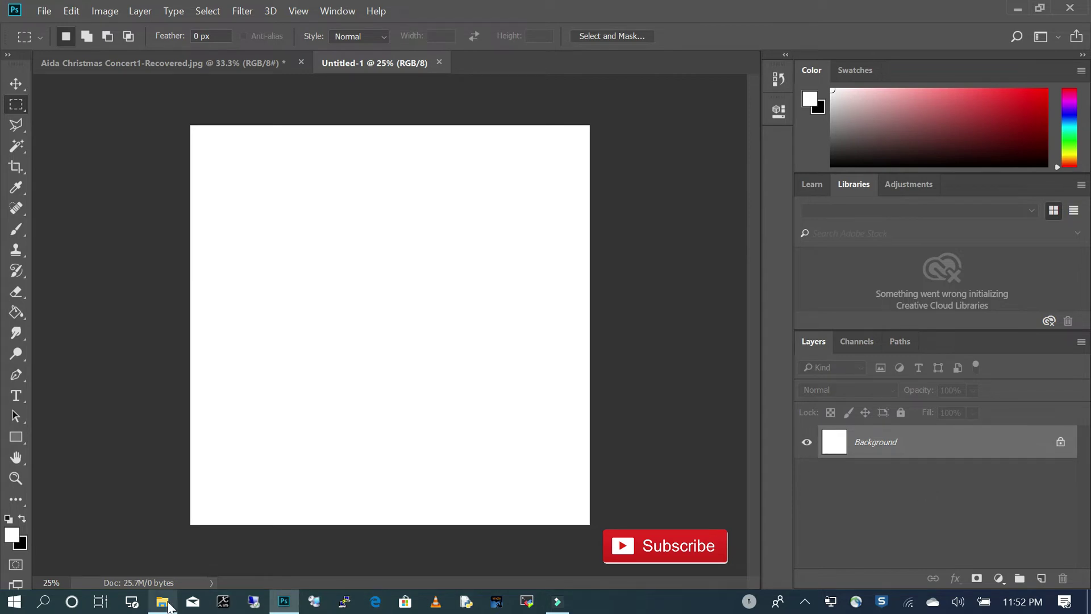
Place the photo of the singer standing before yellow smoke from the Photoshop folder and scale it to 61.80% to cover the canvas
left_click(164, 602)
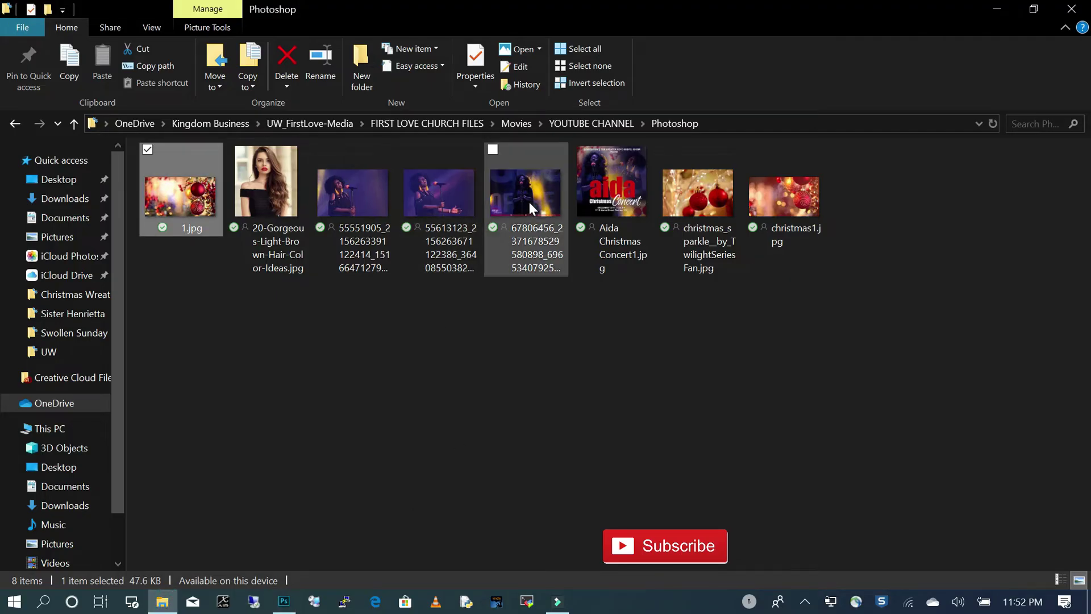
left_click_drag(530, 202, 349, 377)
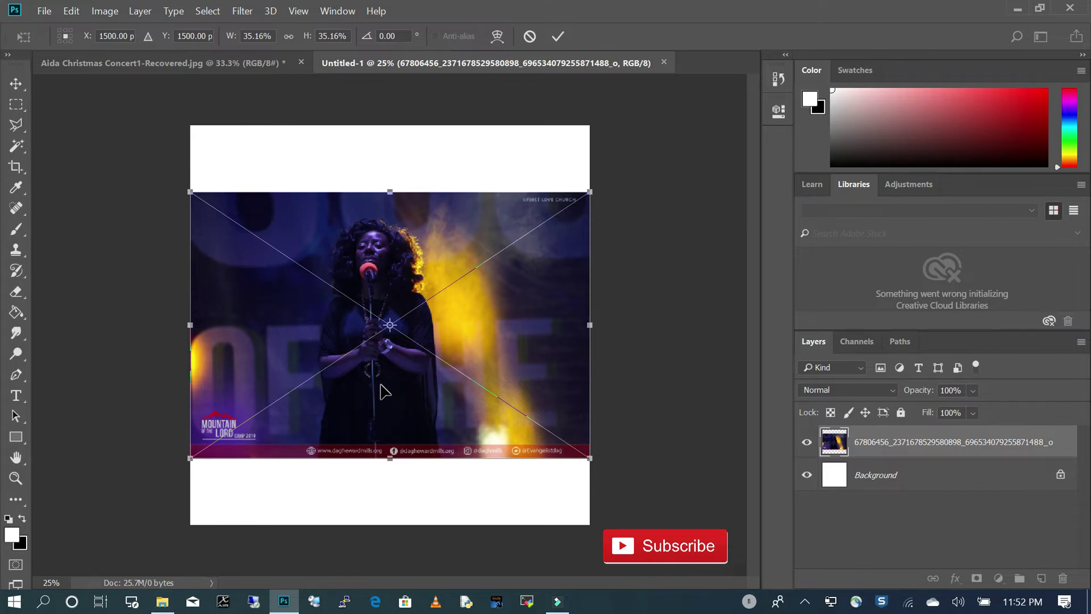
left_click_drag(398, 387, 340, 297)
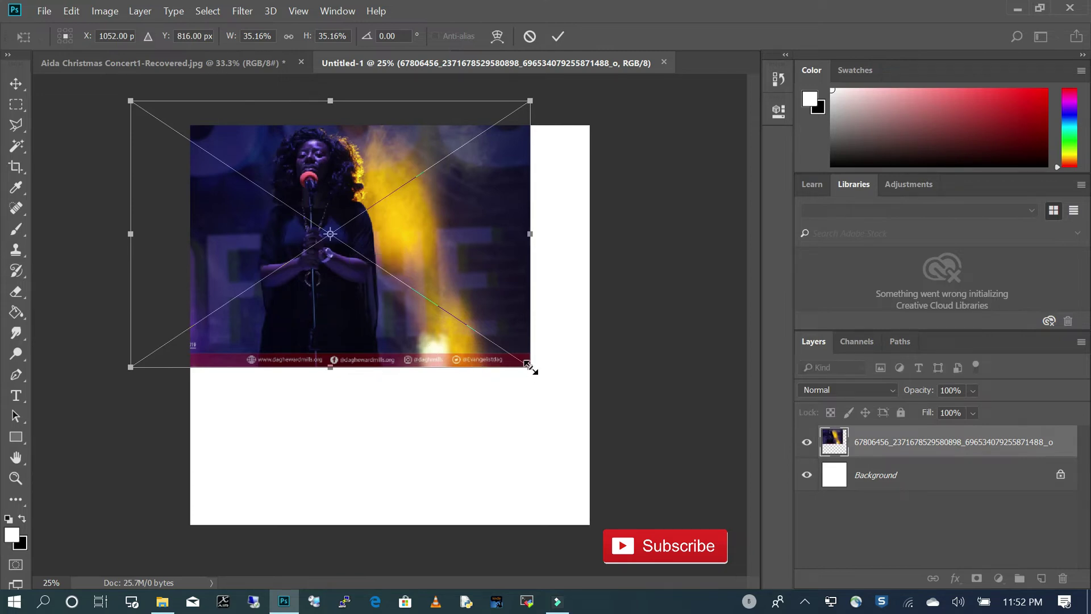
left_click_drag(530, 368, 685, 608)
left_click_drag(727, 607, 801, 609)
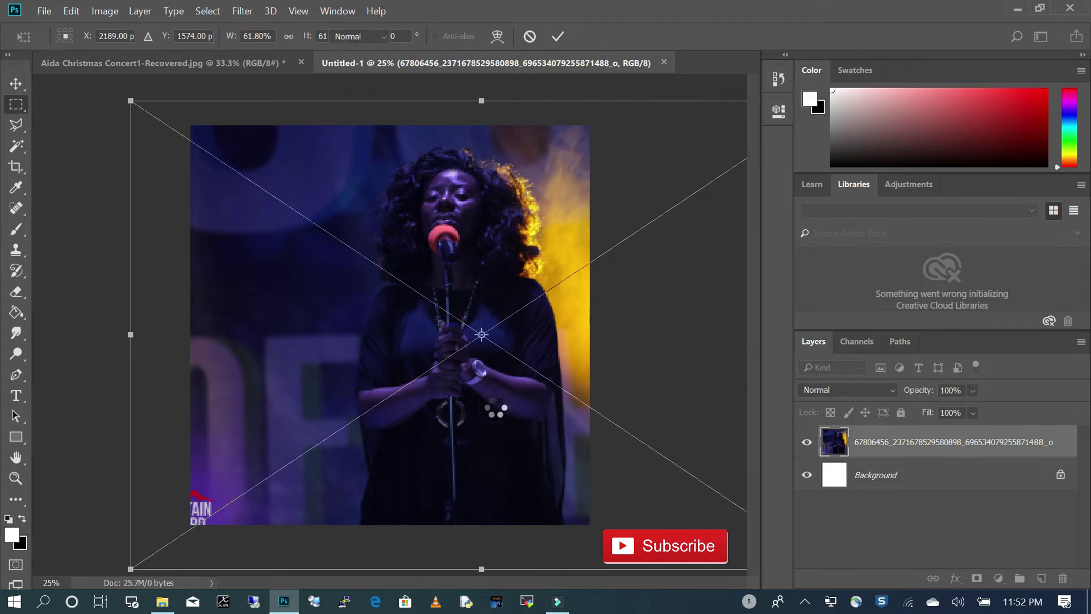
key("Return")
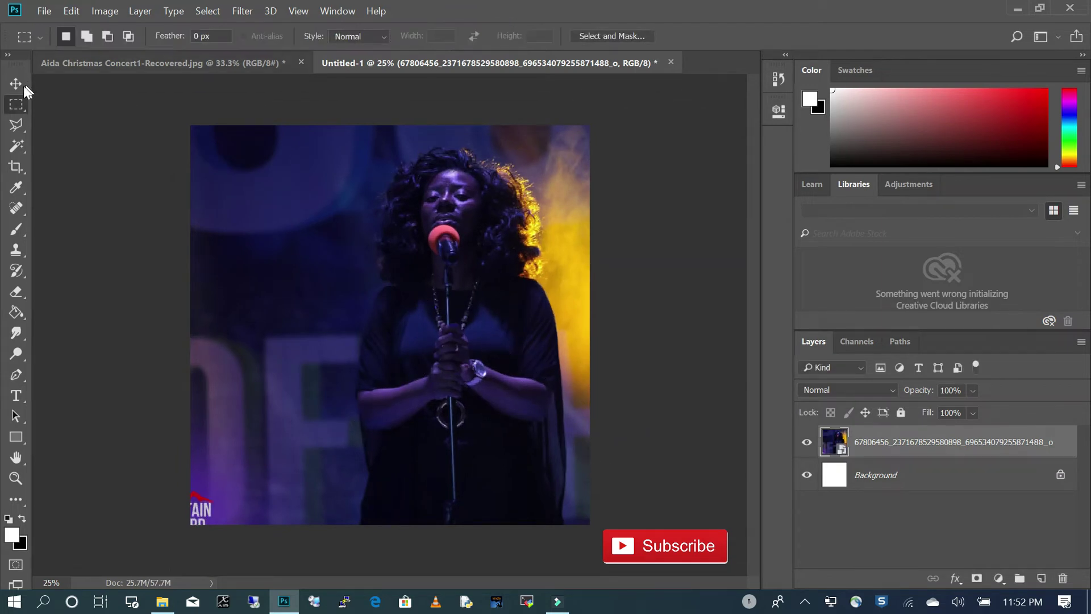
Move the placed singer photo left so she stands in the left half and the yellow smoke fills the right
left_click(15, 84)
left_click_drag(486, 312, 350, 298)
left_click(366, 275)
left_click(660, 312)
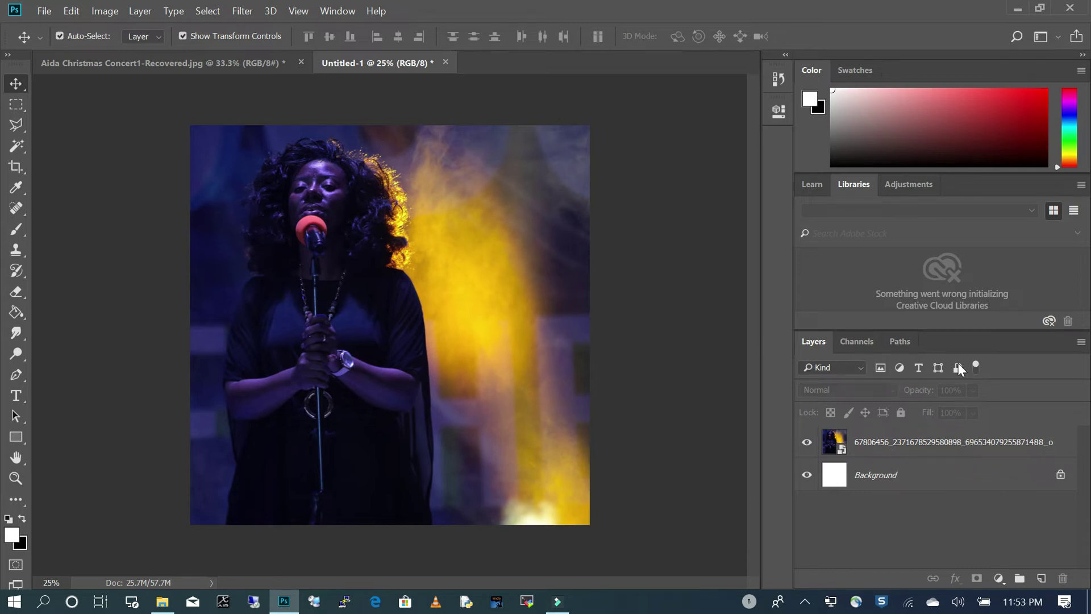
Rename the first singer's photo layer Image 1 and the second singer's photo layer Image 2
double_click(946, 448)
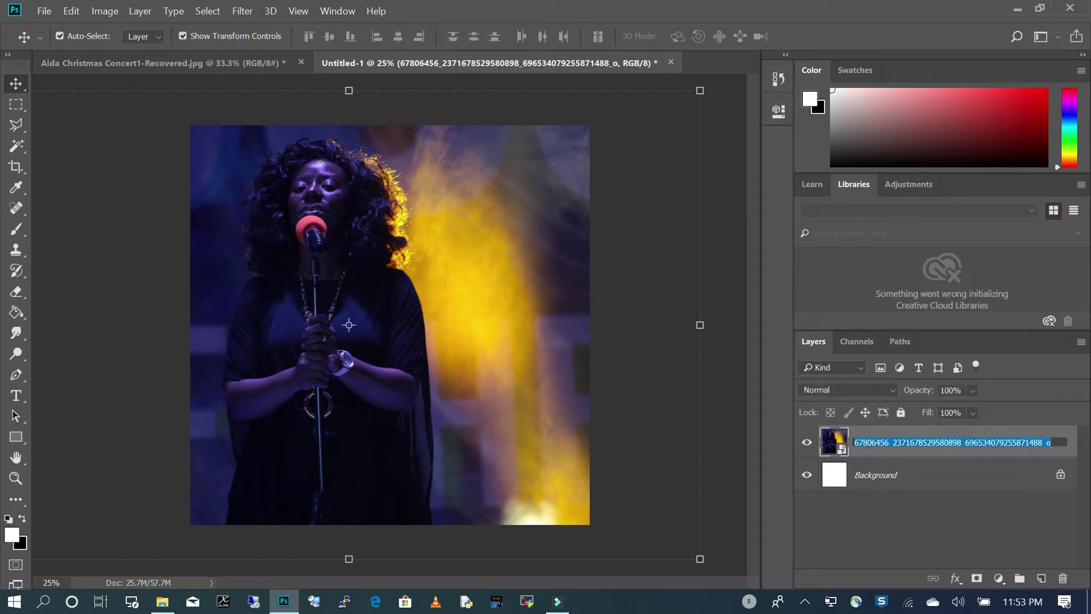
type("Image 1")
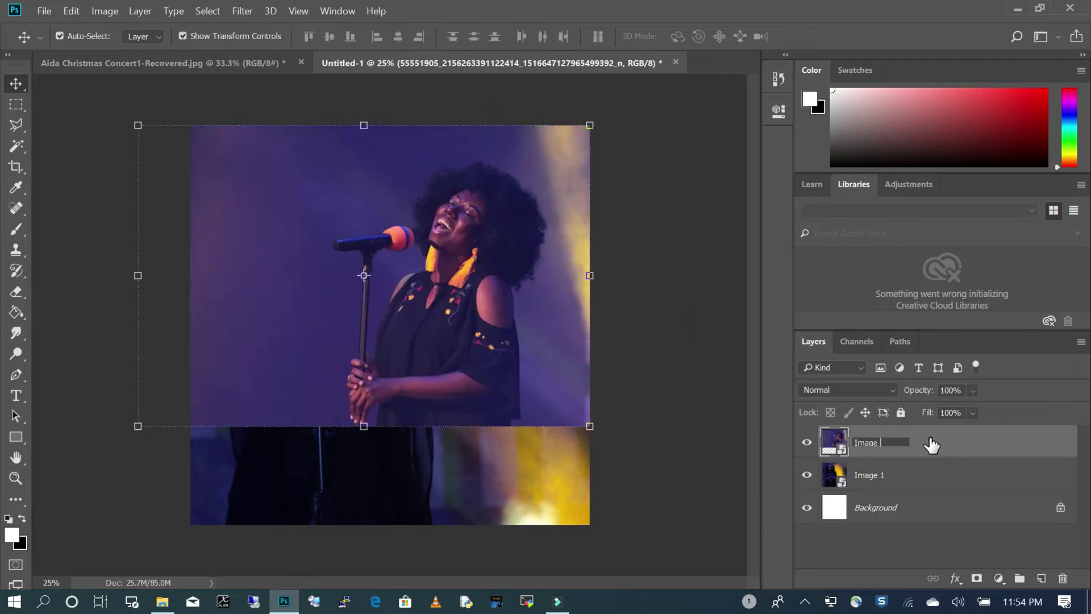
type("2")
left_click(941, 449)
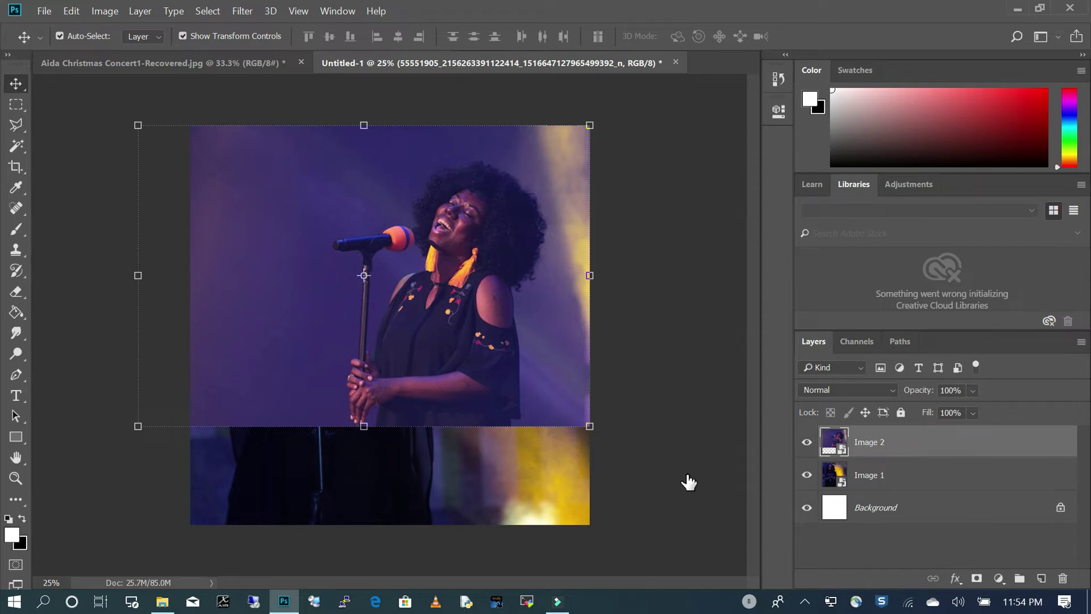
key("space")
double_click(966, 449)
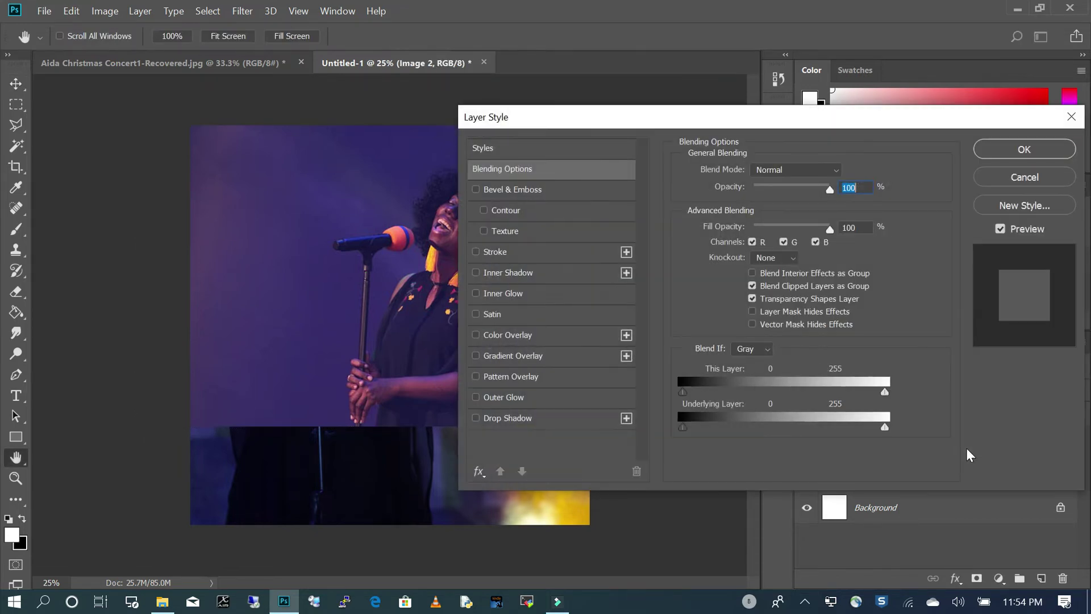
left_click(1028, 151)
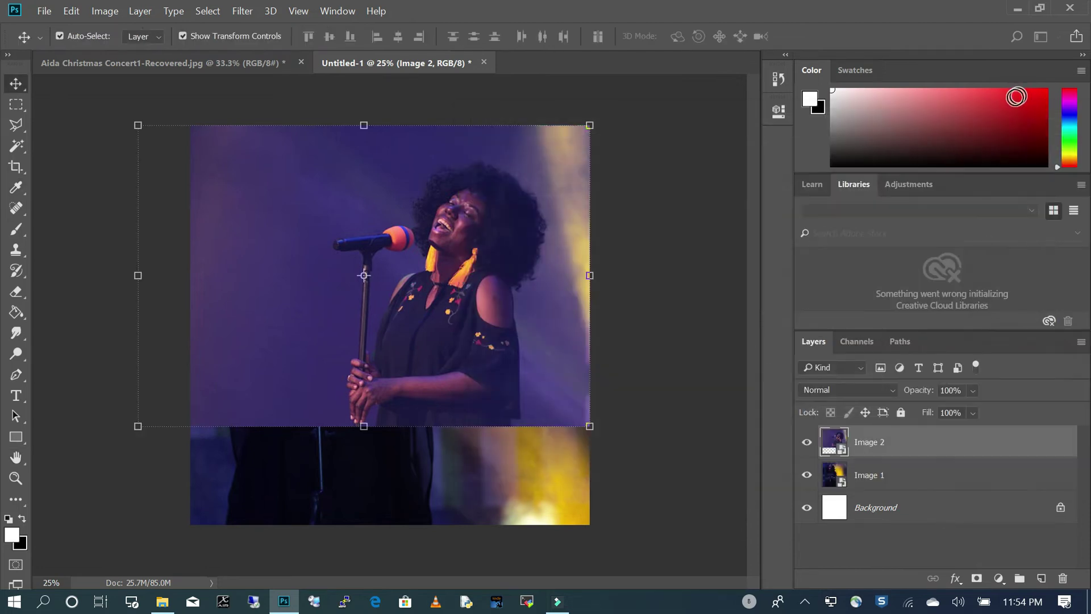
Lower the opacity of Image 2 to 78% and shift it slightly to the right over the canvas
left_click(973, 391)
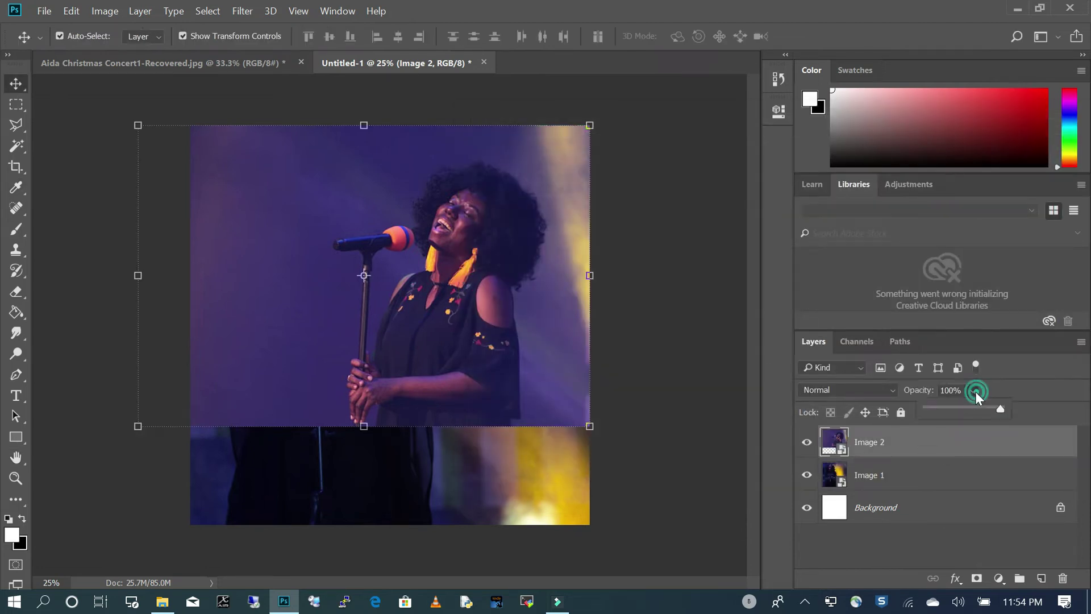
mouse_move(998, 410)
left_mouse_down()
mouse_move(967, 410)
mouse_move(985, 410)
left_mouse_up()
left_click(487, 214)
left_click_drag(496, 220, 530, 220)
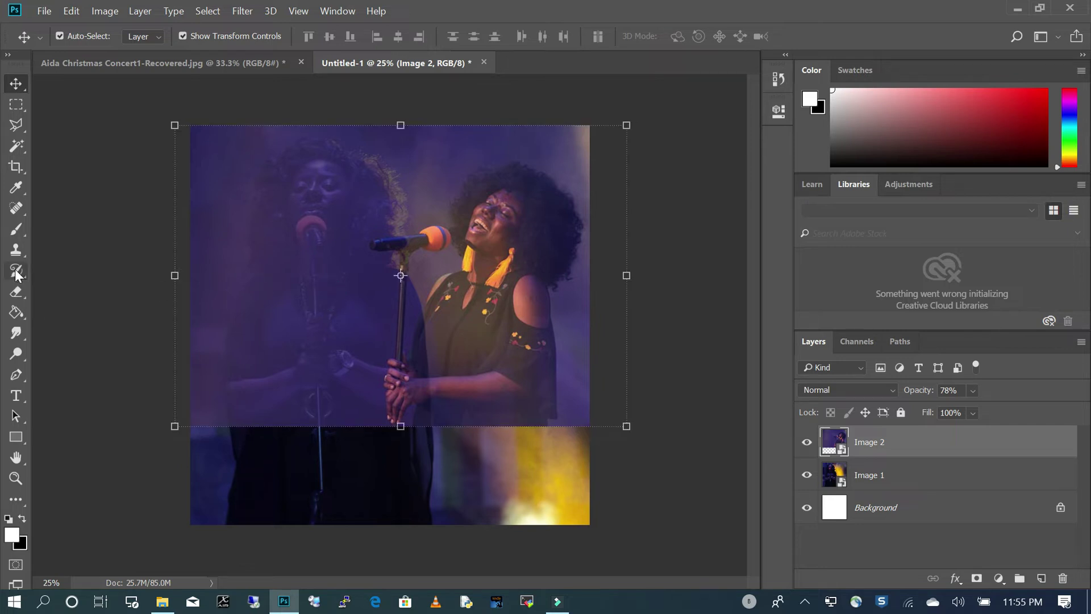
Rasterize Image 2 and erase its left side and lower edge with the 1102 px soft Eraser, uncovering the first singer
left_click(17, 291)
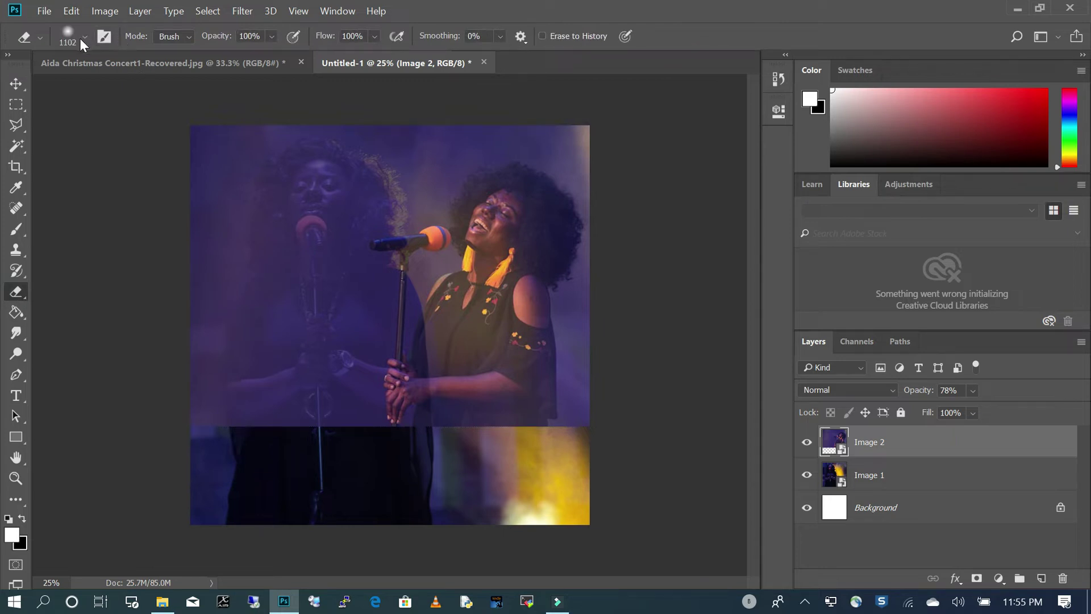
left_click(185, 268)
key("Return")
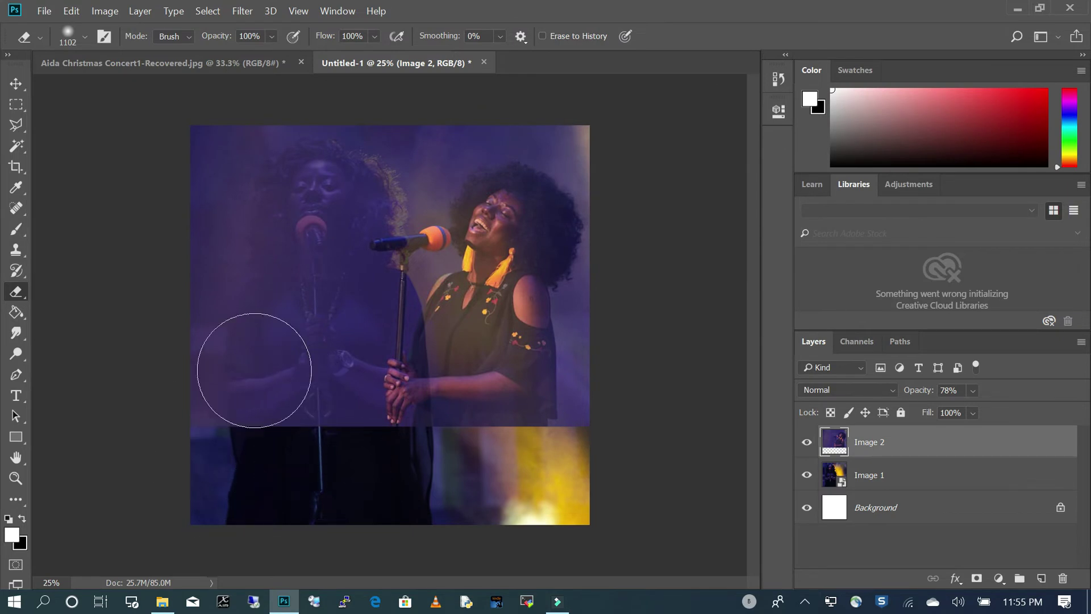
mouse_move(298, 139)
left_mouse_down()
mouse_move(258, 436)
mouse_move(392, 483)
mouse_move(368, 455)
left_mouse_up()
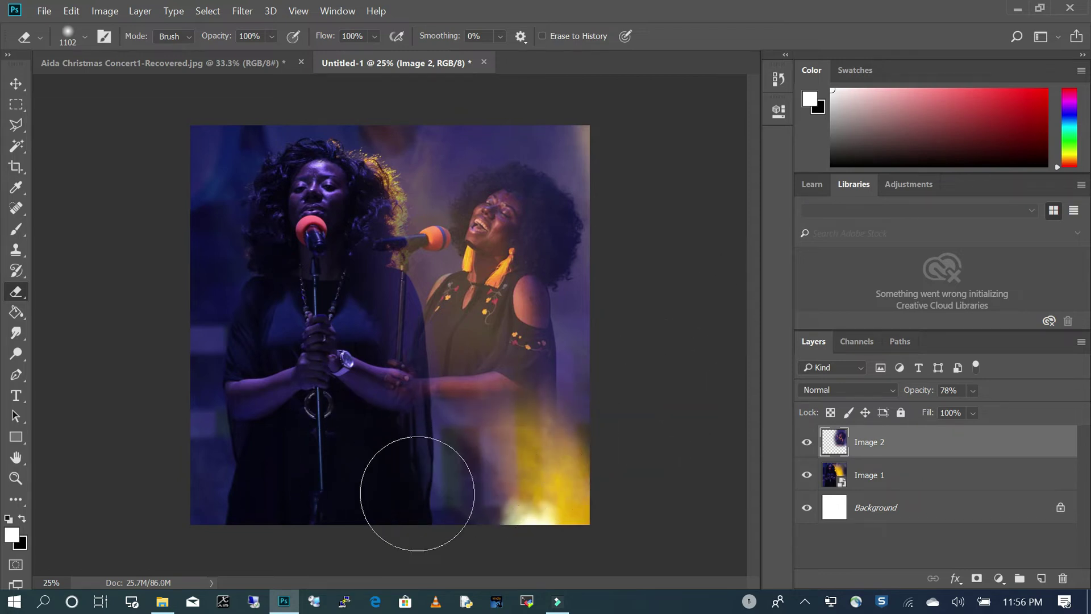
Scale Image 2 down to about 90%, keeping its upper-right corner fixed, and nudge Image 1 slightly to the left
left_click(15, 85)
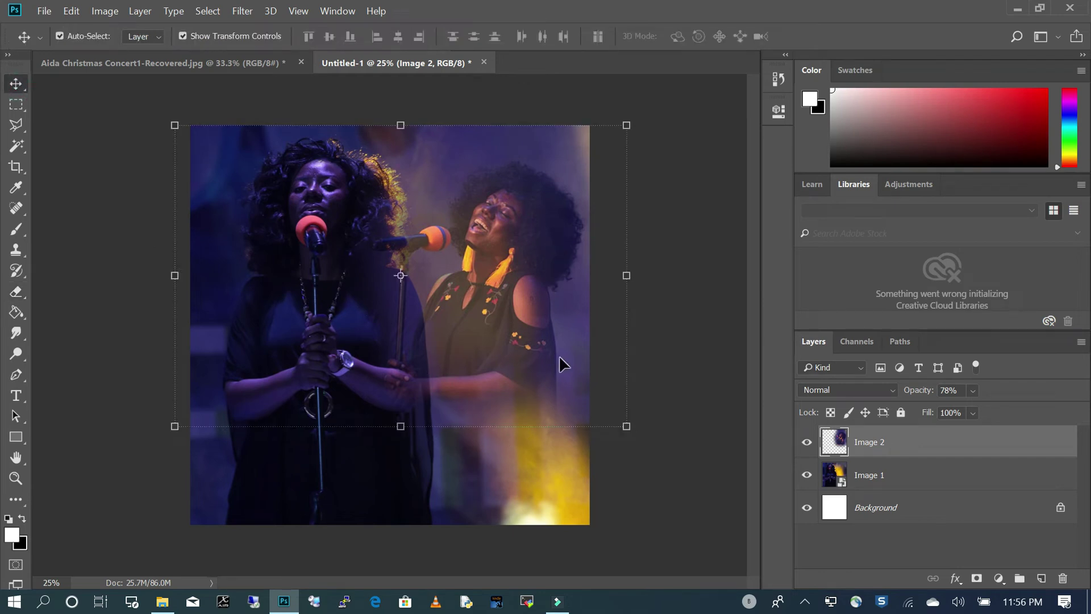
left_click_drag(174, 425, 227, 408)
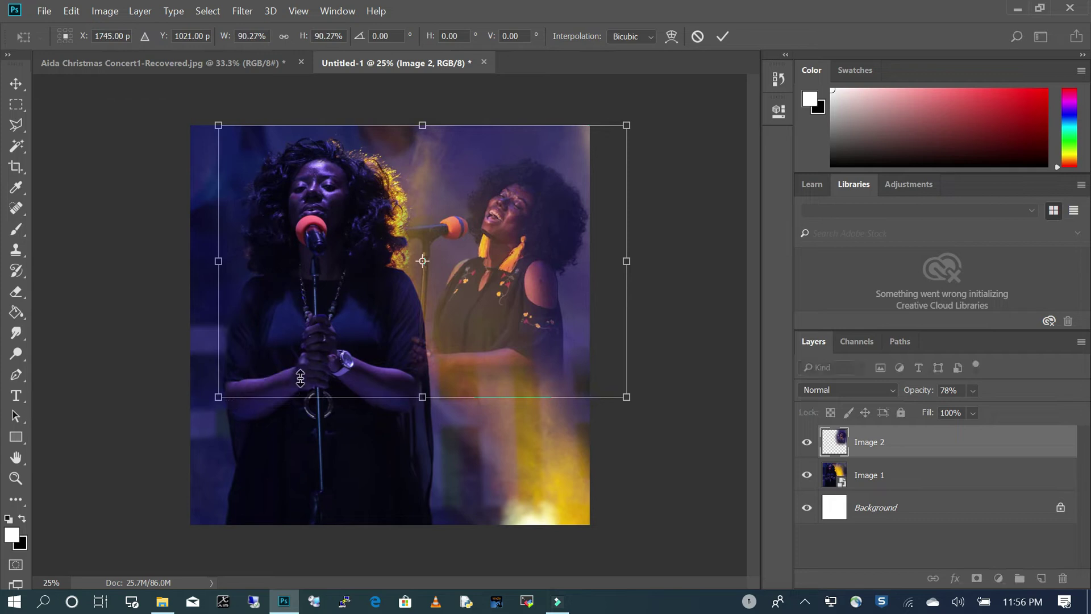
double_click(478, 284)
left_click(320, 308)
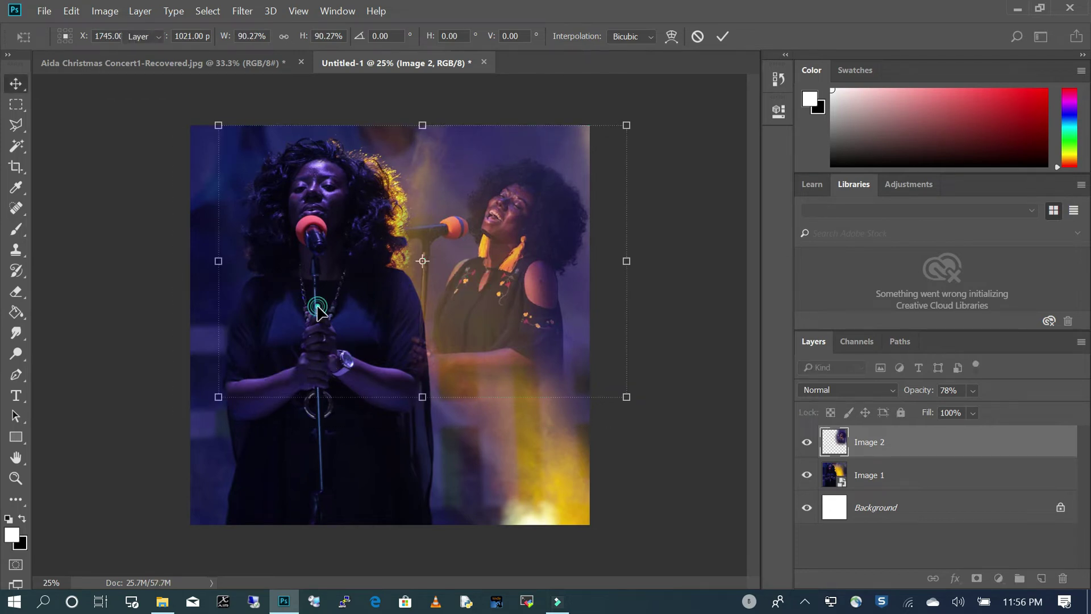
left_click_drag(302, 329, 288, 332)
Set the opacity of Image 2 to 77% and adjust its brightness to -17 and contrast to 29
left_click(539, 239)
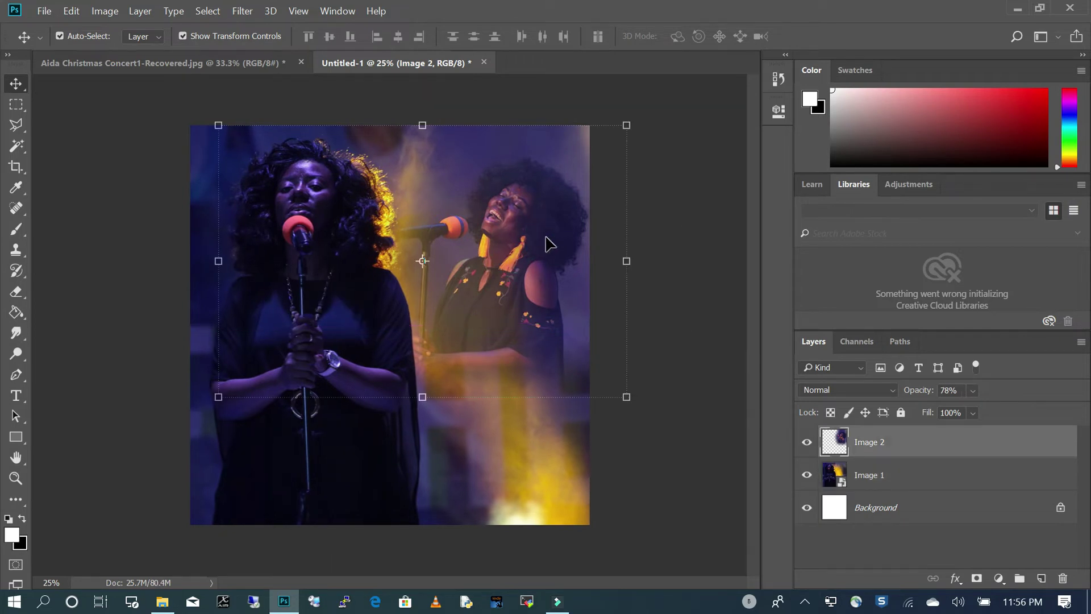
left_click_drag(987, 408, 993, 408)
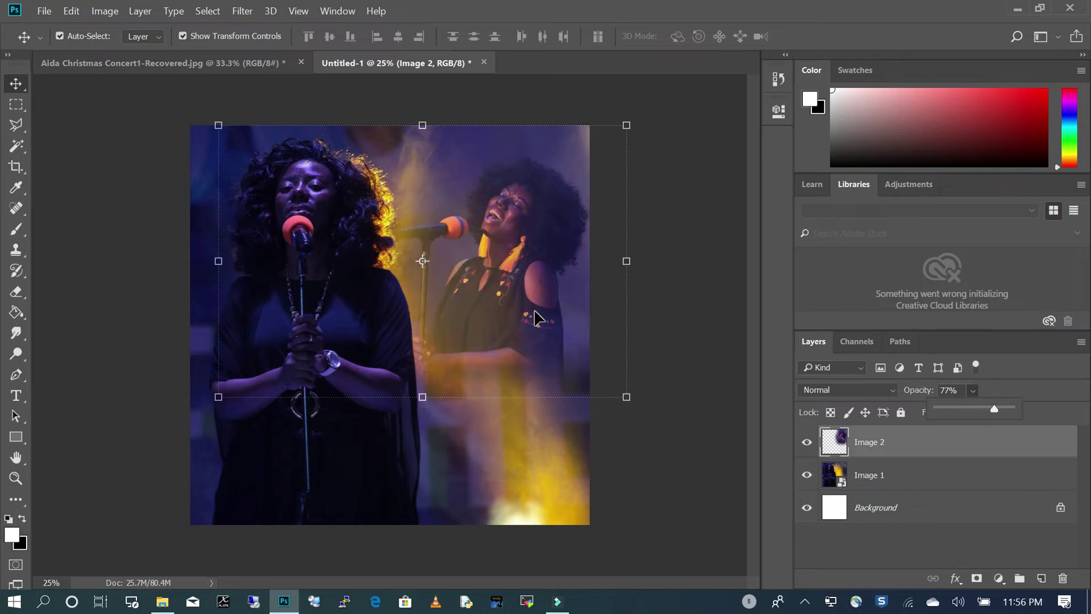
left_click(105, 11)
mouse_move(122, 48)
left_click(362, 47)
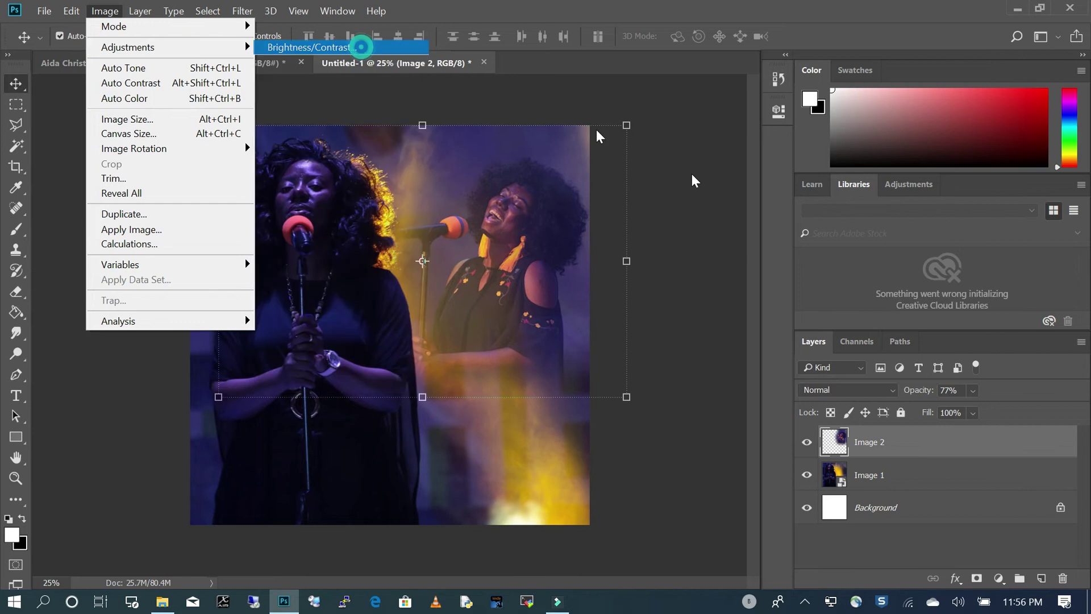
mouse_move(702, 250)
left_mouse_down()
mouse_move(727, 247)
mouse_move(717, 249)
left_mouse_up()
left_click_drag(701, 210, 690, 210)
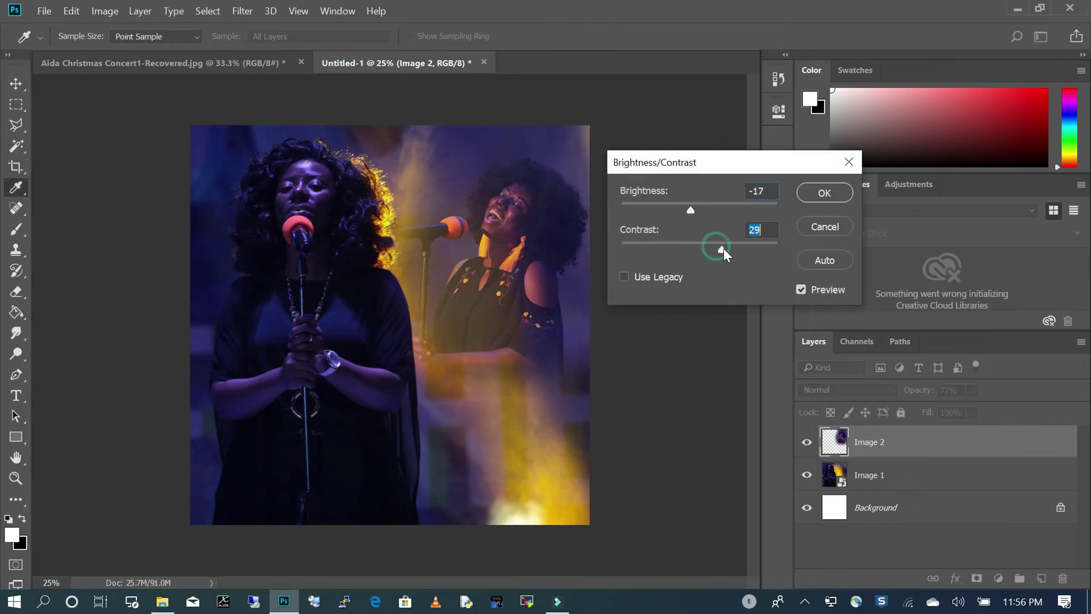
left_click(824, 192)
left_click(107, 12)
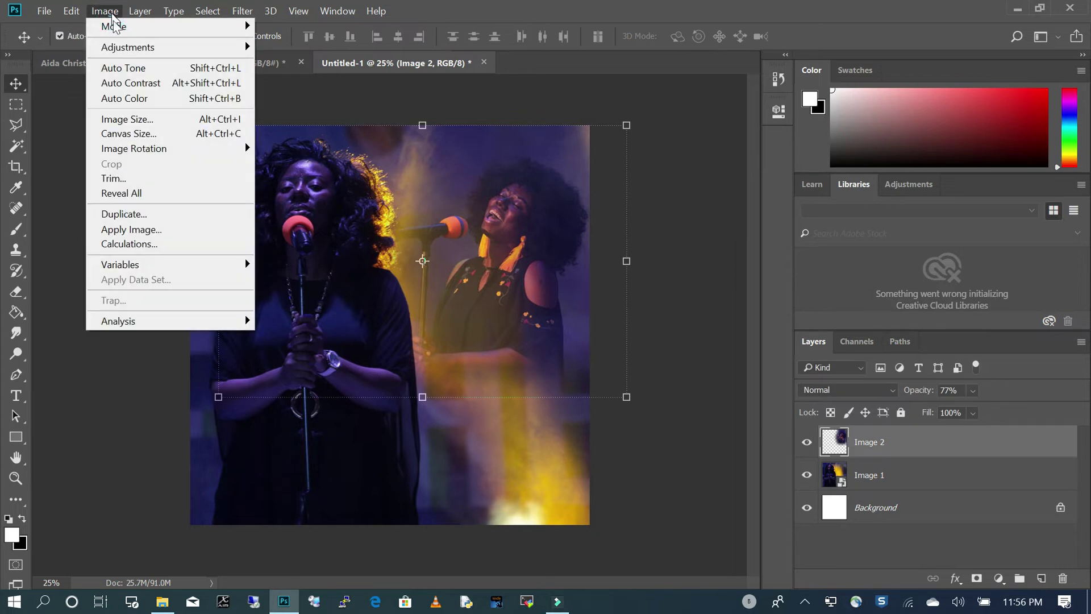
mouse_move(108, 28)
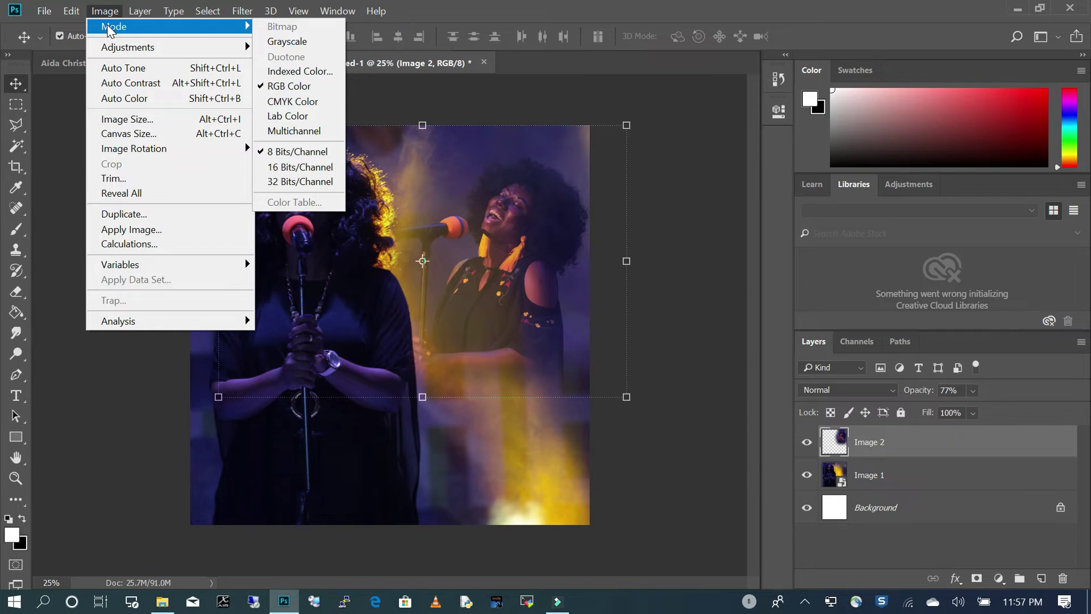
mouse_move(136, 49)
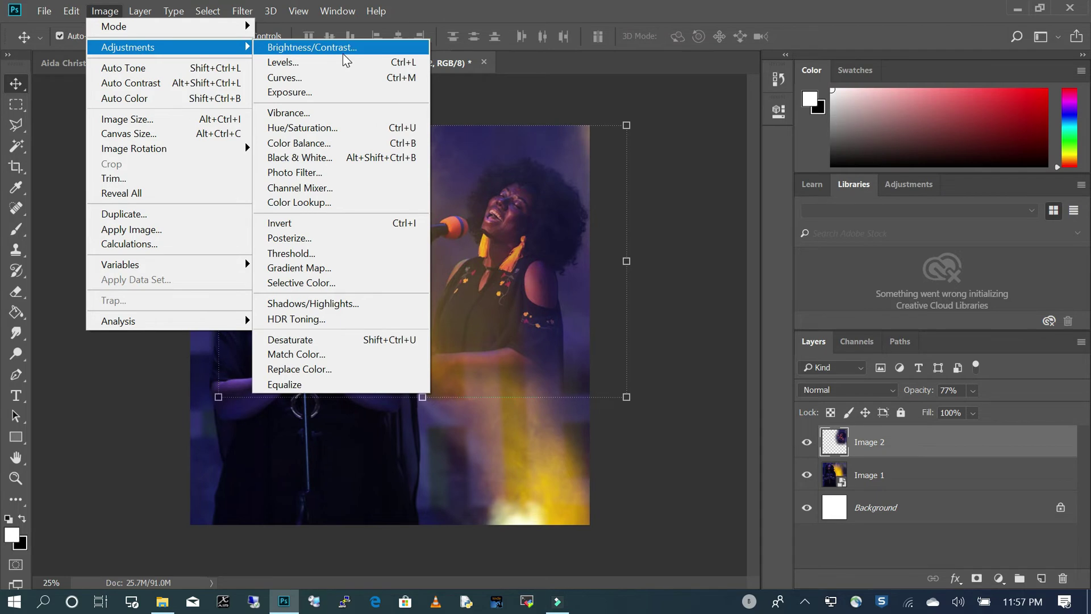
left_click(309, 47)
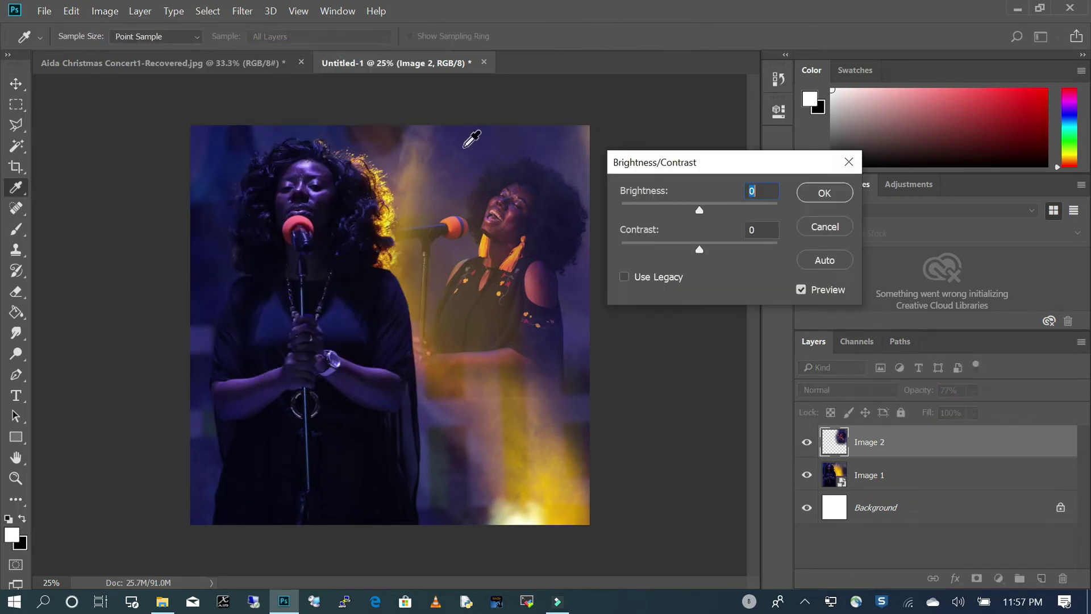
left_click(828, 191)
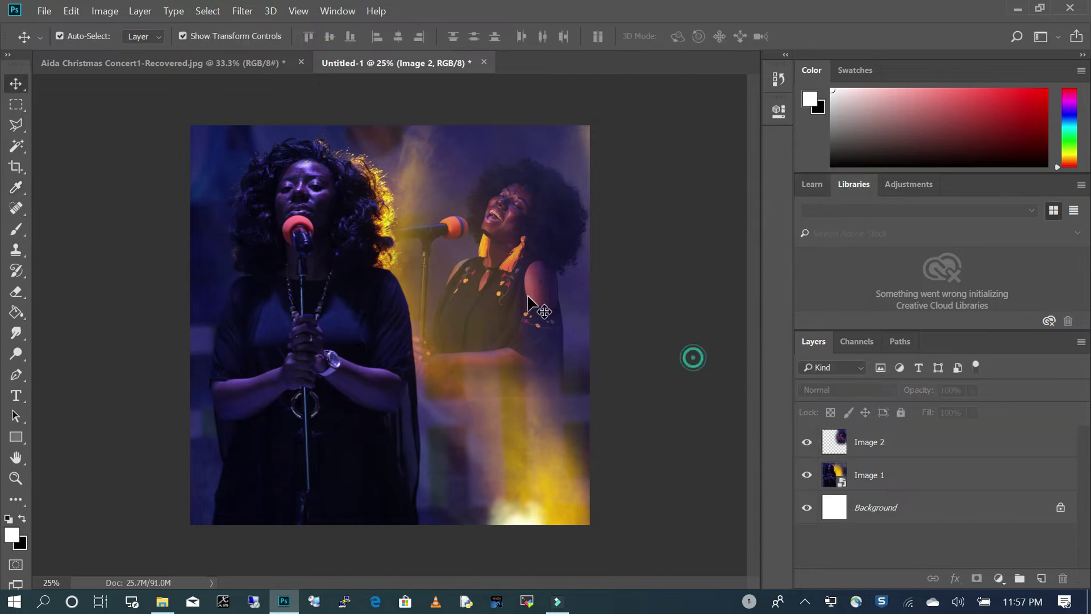
Nudge Image 1 slightly down the canvas and adjust its brightness to 21 and contrast to -21
left_click(545, 499)
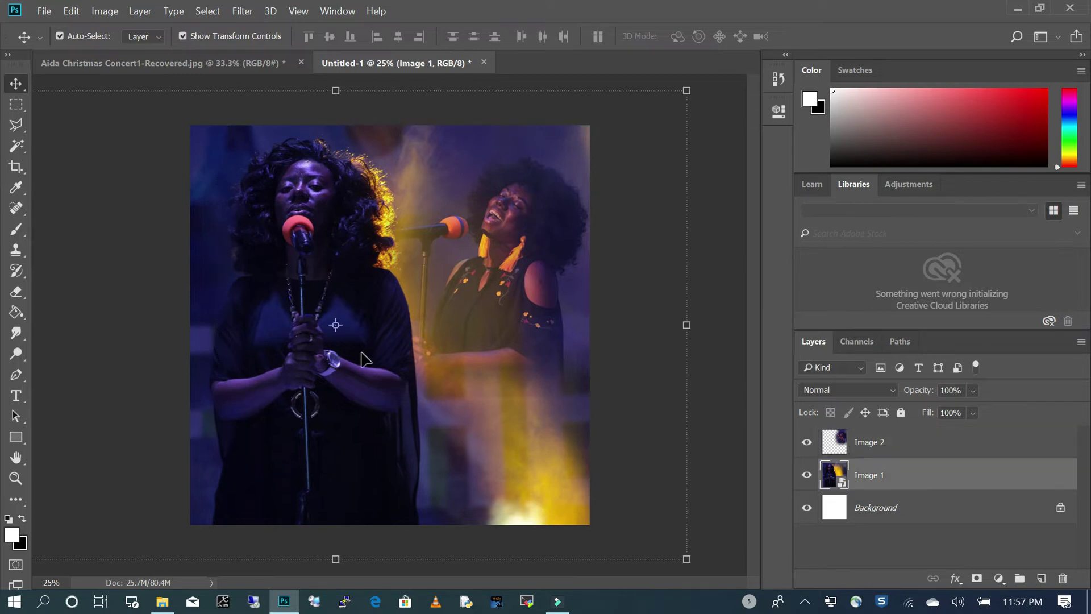
left_click_drag(302, 203, 301, 214)
left_click(106, 11)
mouse_move(111, 50)
left_click(302, 49)
mouse_move(503, 179)
left_mouse_down()
mouse_move(492, 179)
mouse_move(519, 177)
left_mouse_up()
left_click_drag(507, 217, 469, 223)
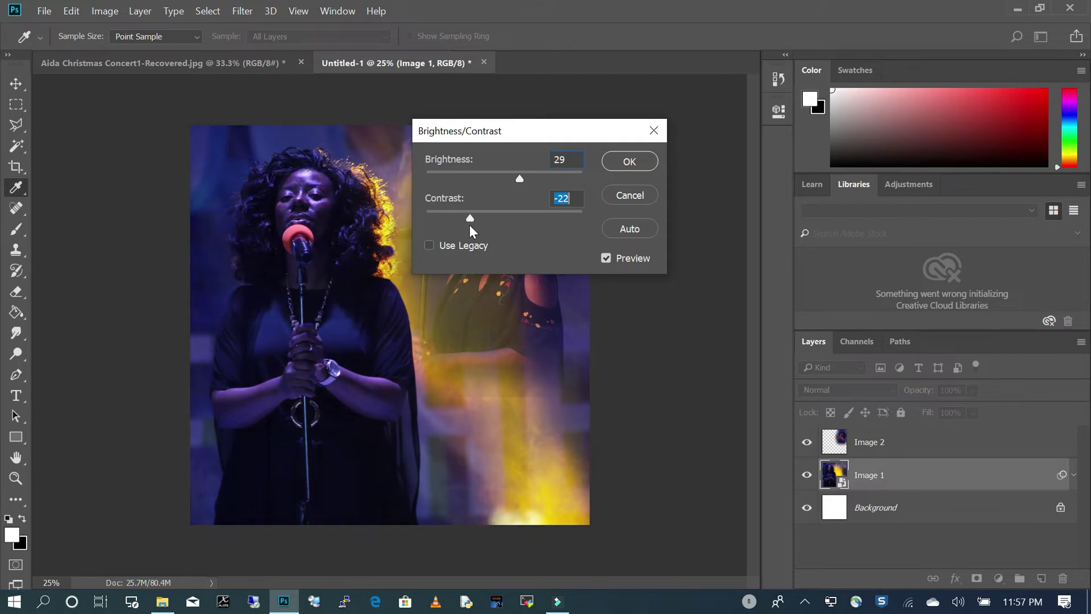
left_click_drag(521, 137, 604, 146)
left_click_drag(601, 189, 599, 189)
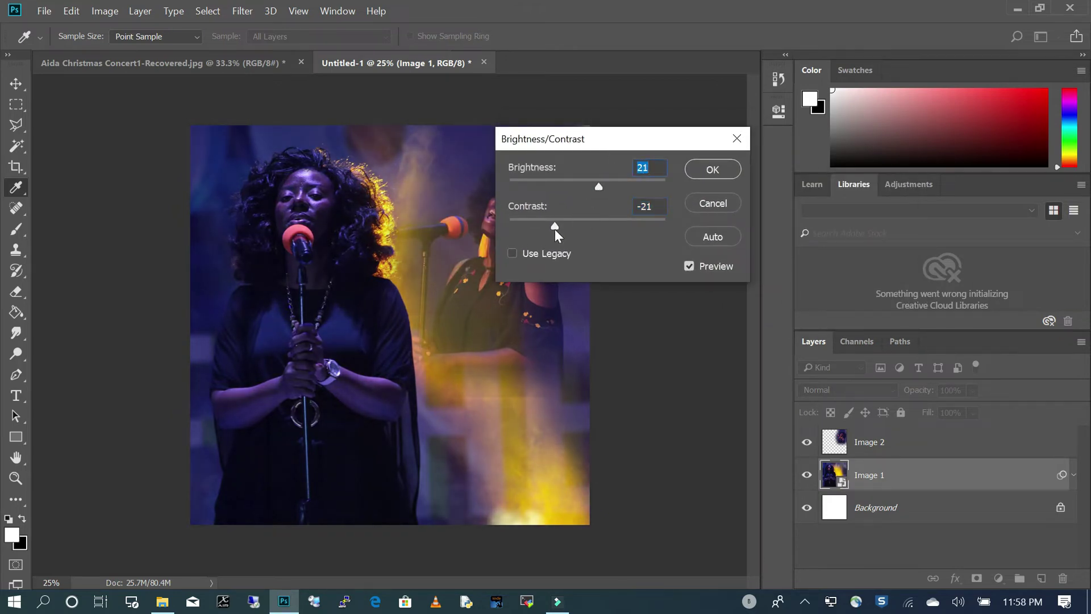
left_click(711, 171)
left_click_drag(321, 303, 322, 308)
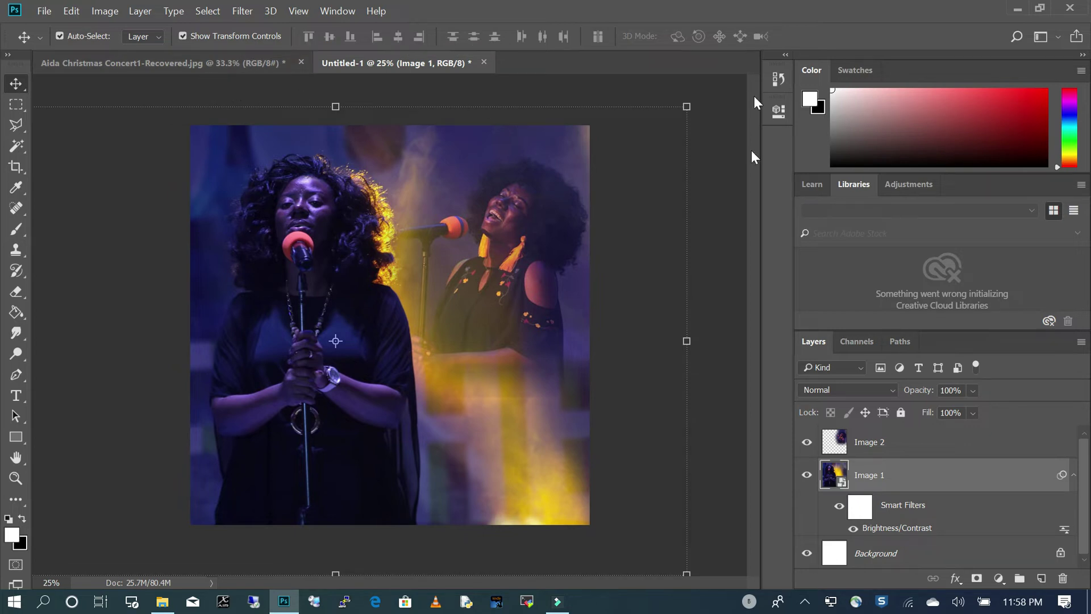
Scale Image 1 down to about 57.3% and reposition it so its top edge meets the top of the canvas
left_click(531, 249)
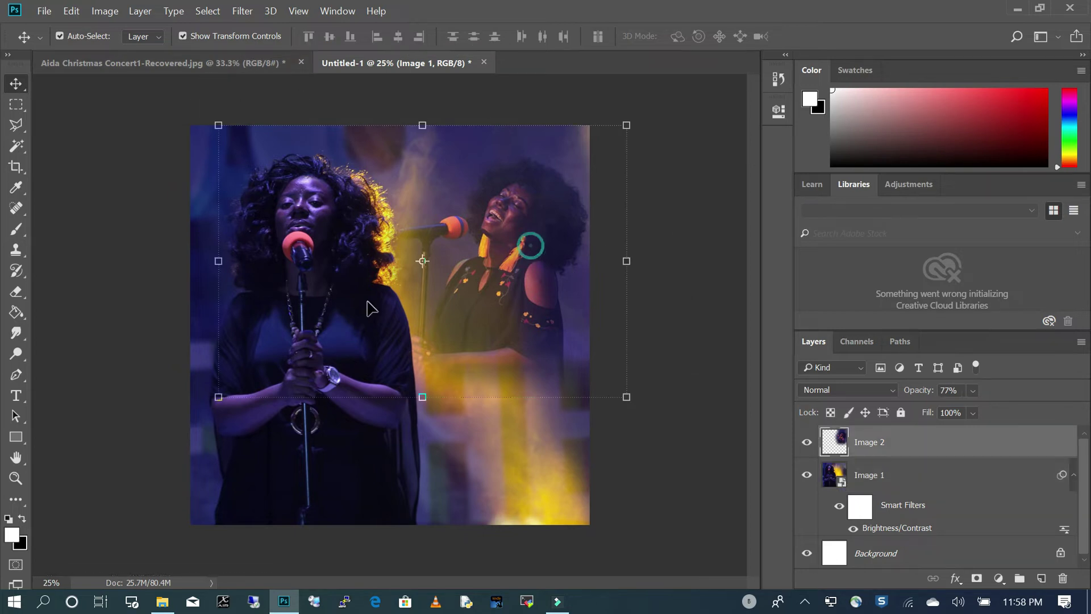
left_click(288, 444)
scroll(400, 313, "down", 2)
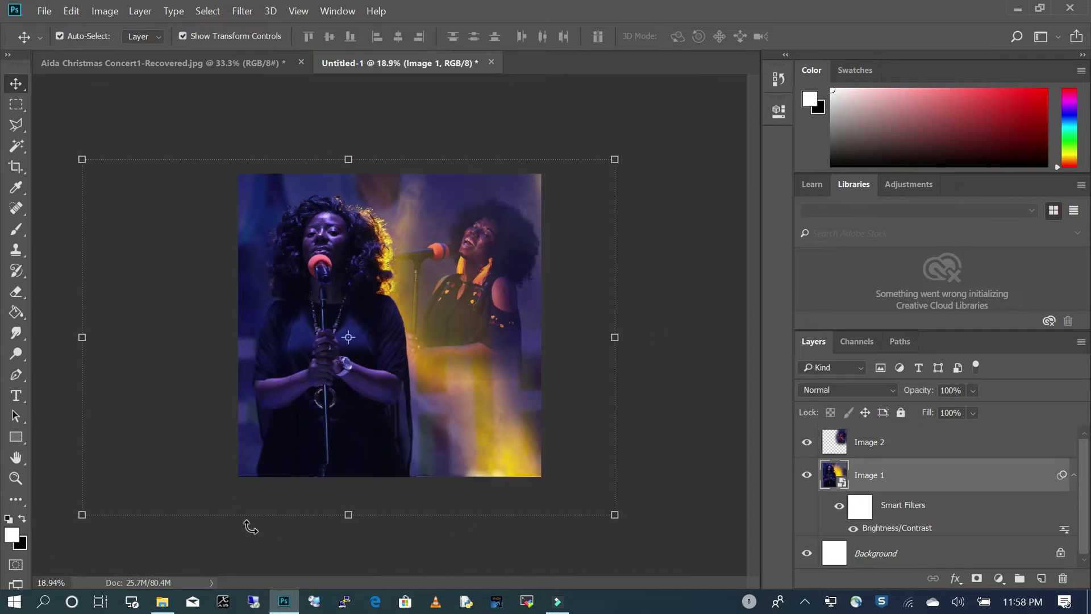
left_click(614, 514)
left_click_drag(611, 512, 575, 488)
left_click_drag(356, 445, 364, 425)
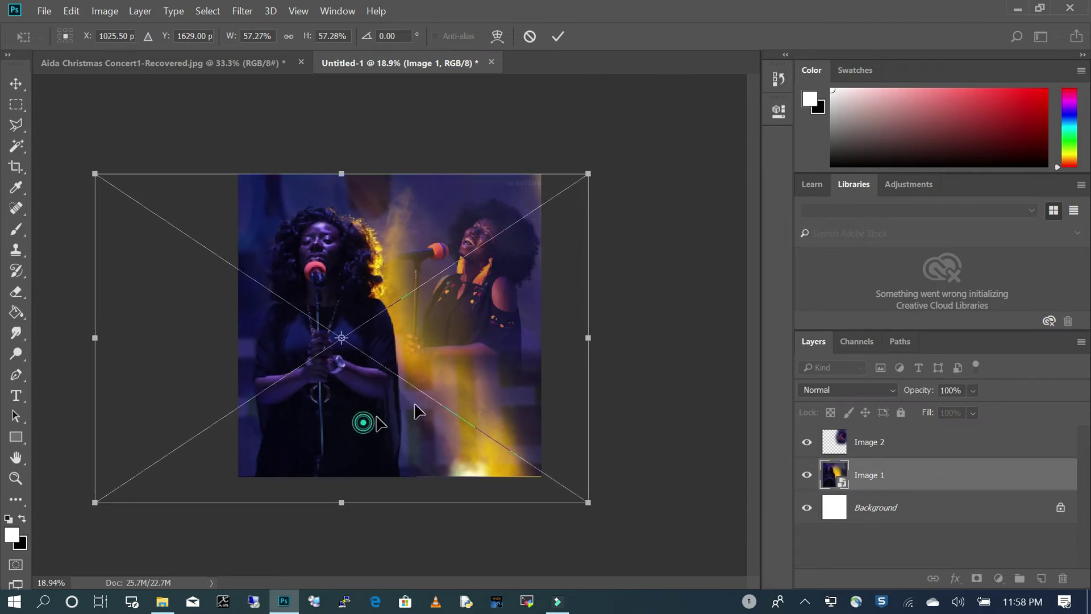
key("Return")
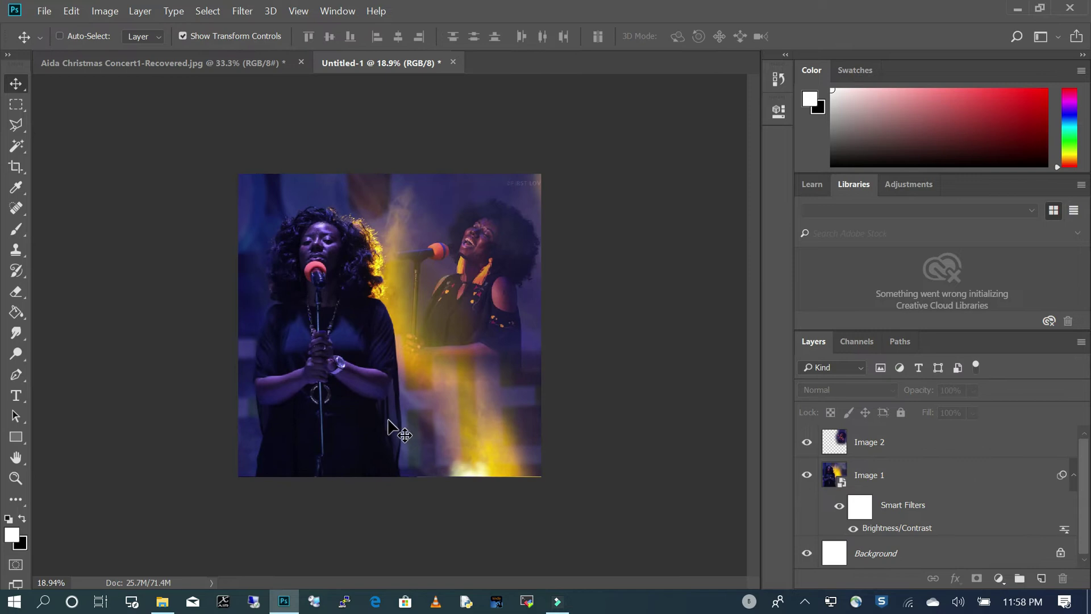
Place christmas_sparkle__by_TwilightSeriesFan.jpg from the Photoshop folder into the flyer document as the topmost layer
scroll(363, 432, "up", 2)
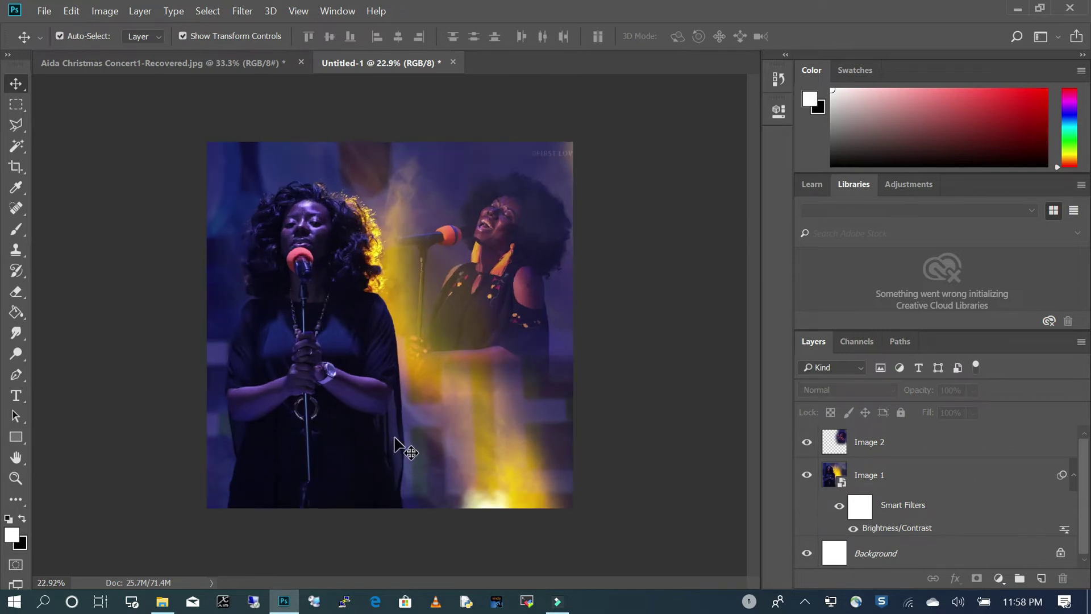
left_click(162, 601)
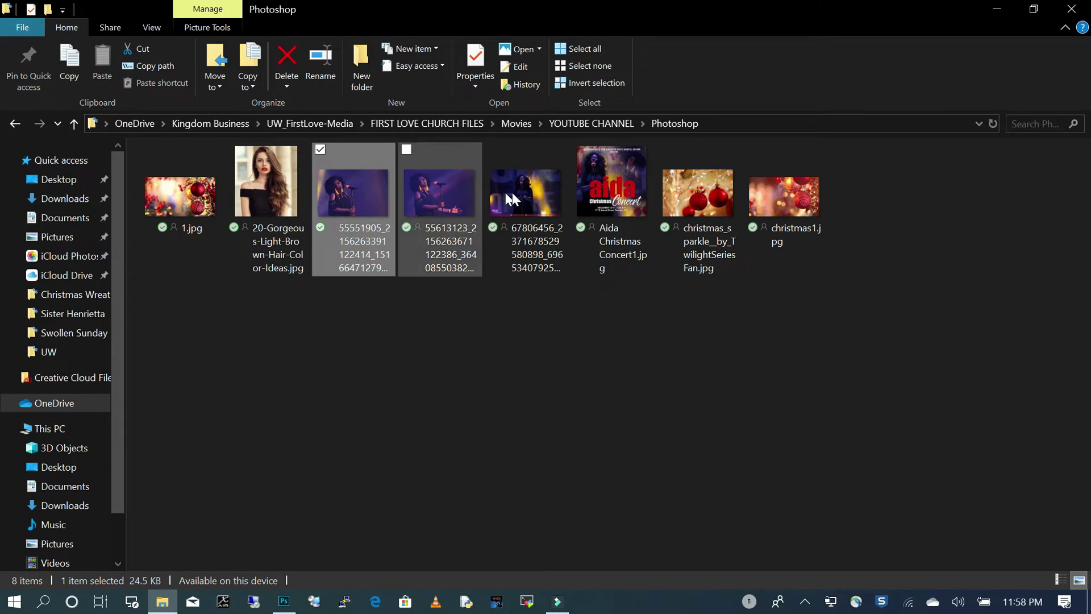
left_click(717, 201)
left_click_drag(717, 197, 462, 429)
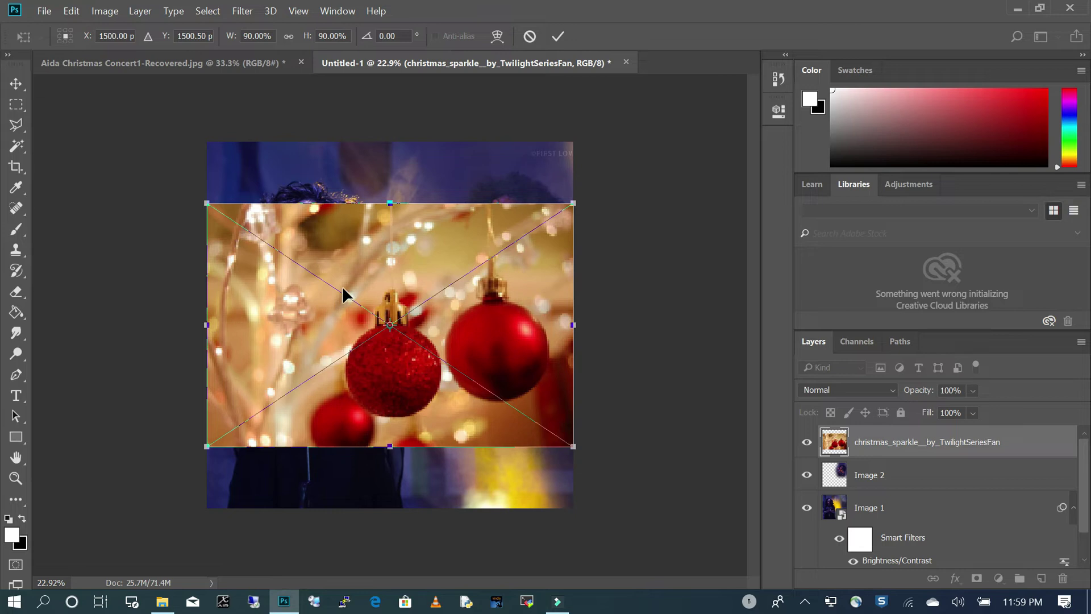
key("Return")
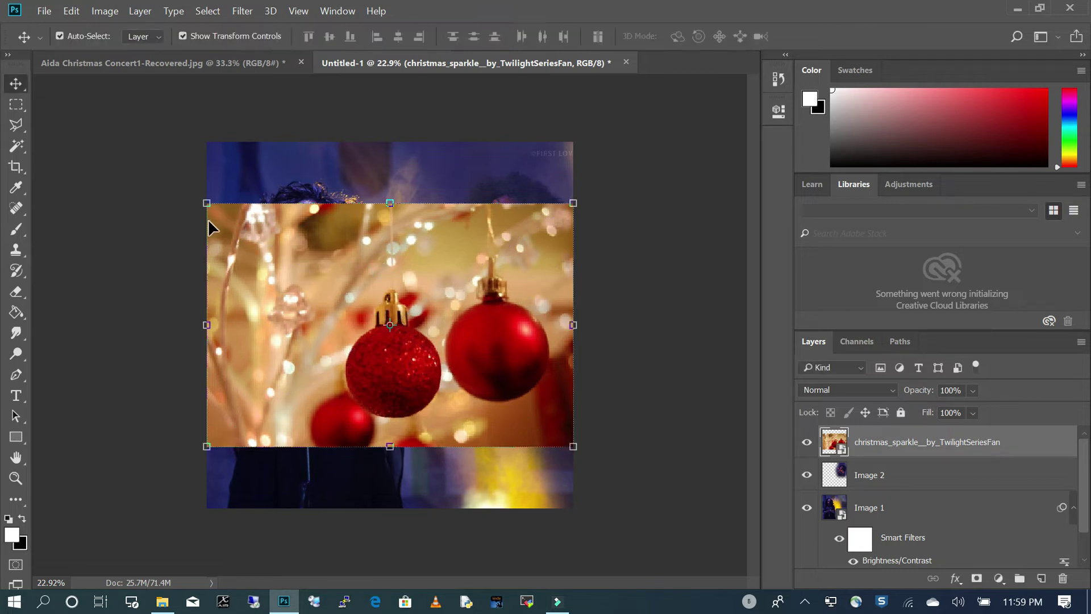
Scale the Christmas ornament image down to about 38.5% and move it into the lower-right corner of the canvas
left_click_drag(206, 203, 407, 394)
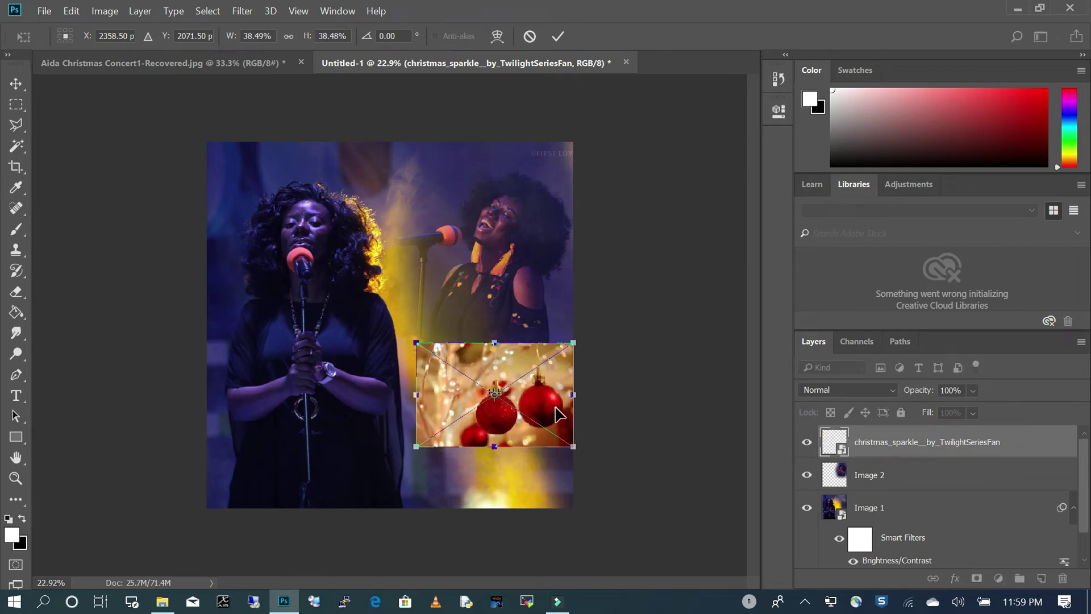
key("Return")
left_click_drag(548, 408, 563, 482)
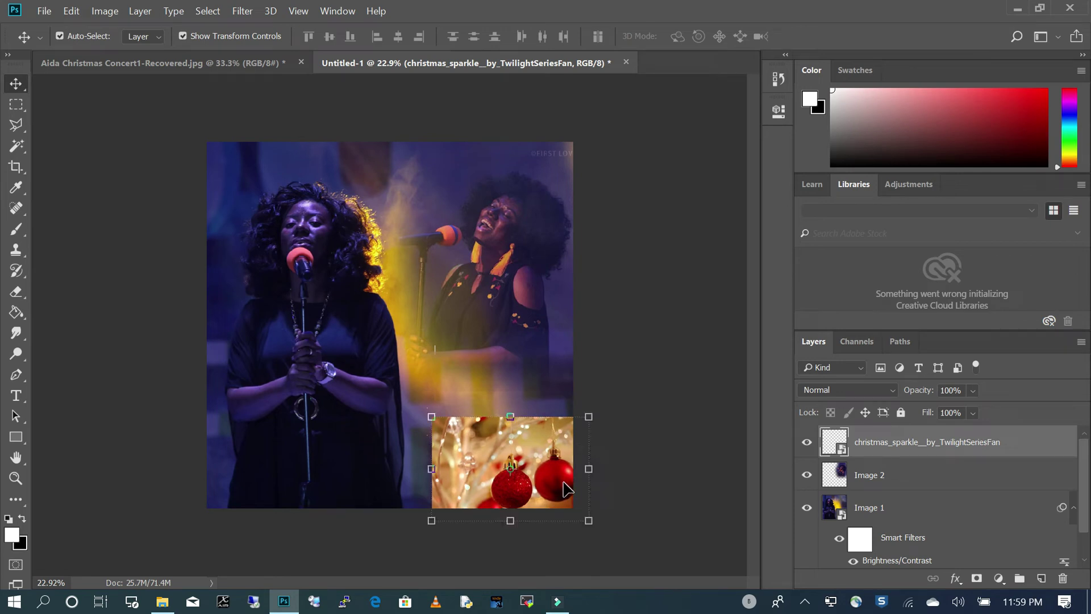
Rasterize the ornament layer and soften its upper and left edges with the 1102 px soft Eraser
left_click(16, 292)
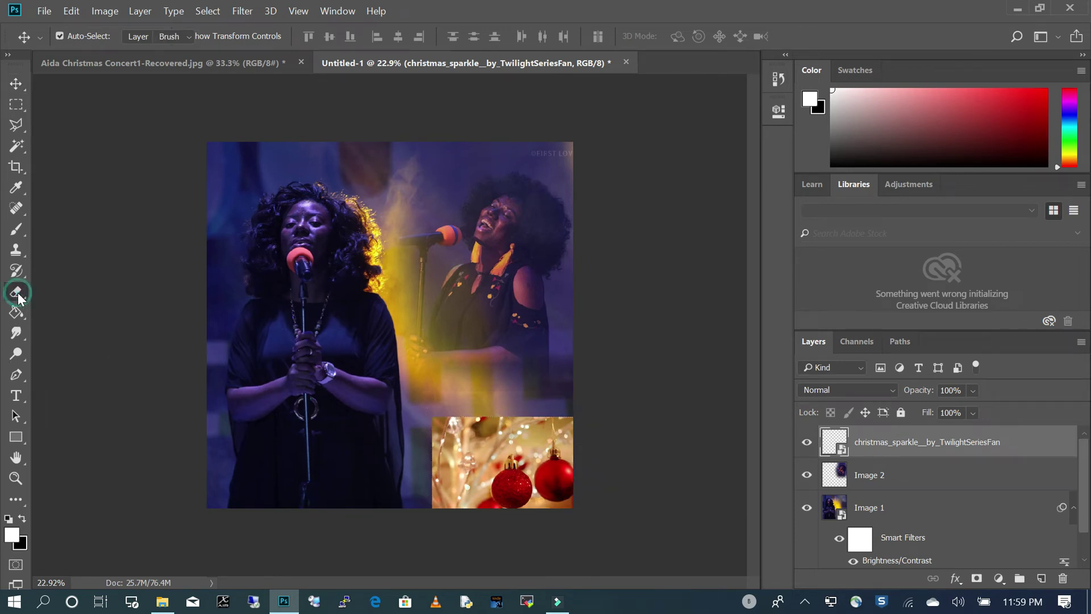
left_click(449, 400)
left_click(575, 259)
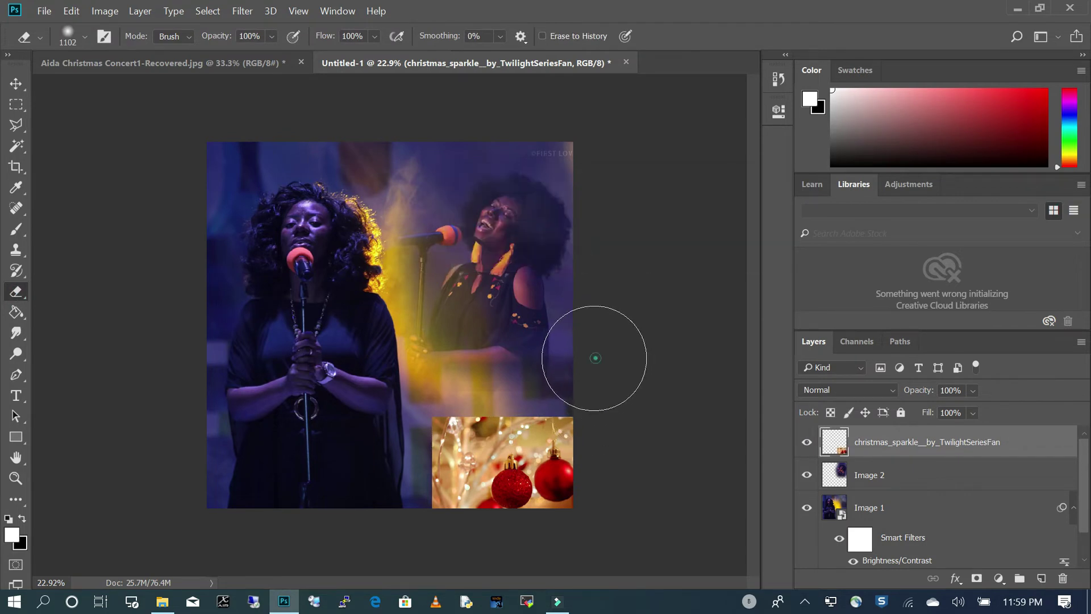
mouse_move(602, 353)
left_mouse_down()
mouse_move(443, 350)
mouse_move(592, 361)
mouse_move(389, 370)
mouse_move(365, 431)
mouse_move(386, 477)
mouse_move(385, 525)
mouse_move(396, 397)
mouse_move(380, 555)
mouse_move(395, 468)
mouse_move(475, 358)
mouse_move(628, 356)
mouse_move(581, 378)
mouse_move(367, 356)
left_mouse_up()
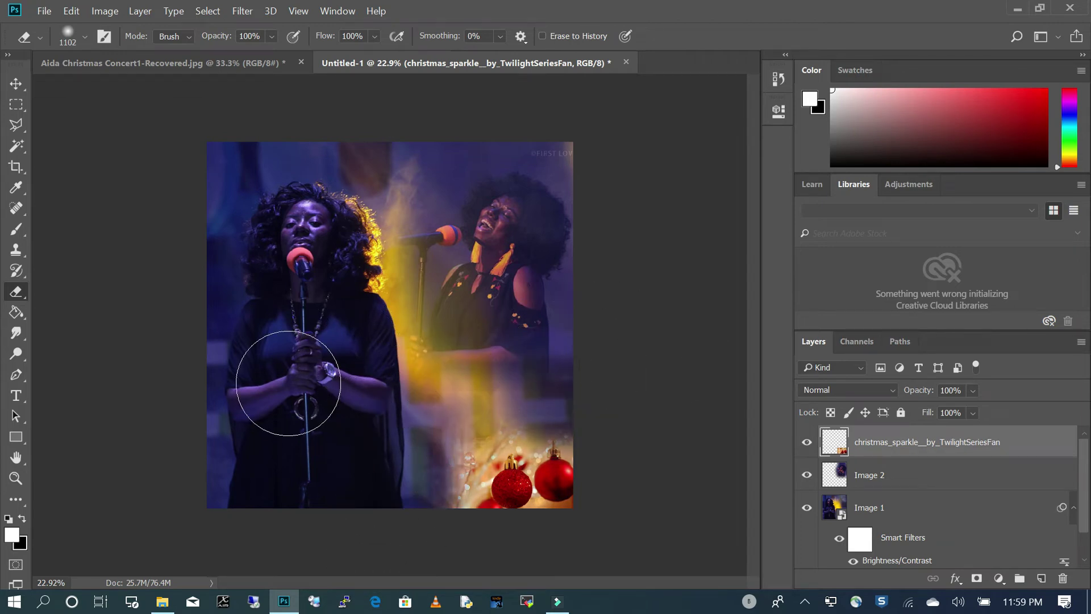
mouse_move(555, 322)
left_mouse_down()
mouse_move(453, 320)
mouse_move(638, 351)
left_mouse_up()
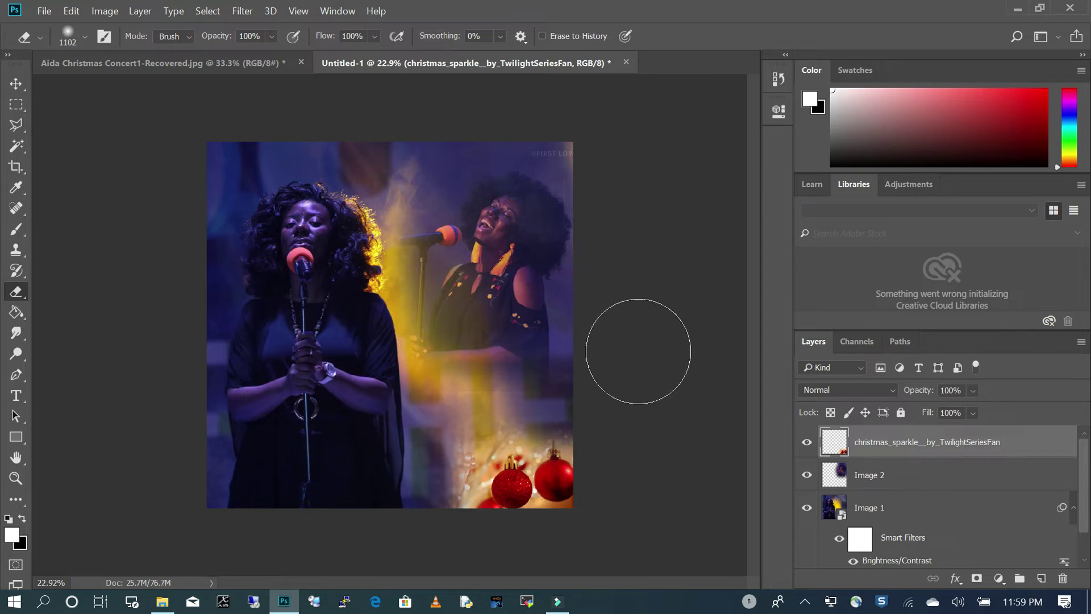
Shift the ornament layer slightly to the right so it runs past the canvas edge
left_click(16, 84)
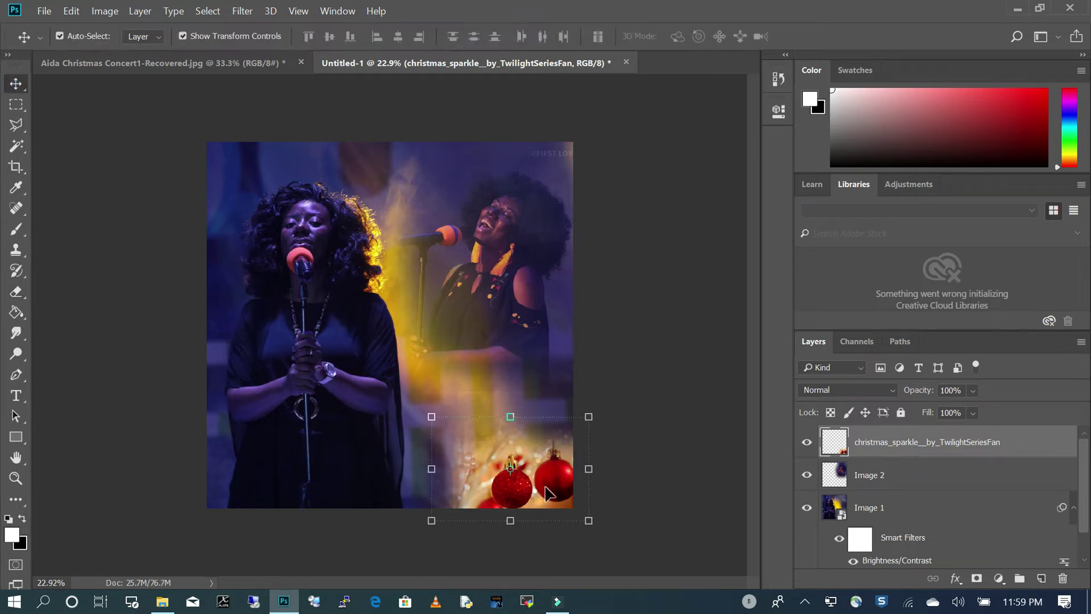
mouse_move(555, 483)
left_mouse_down()
mouse_move(559, 499)
mouse_move(536, 491)
mouse_move(578, 494)
mouse_move(574, 483)
left_mouse_up()
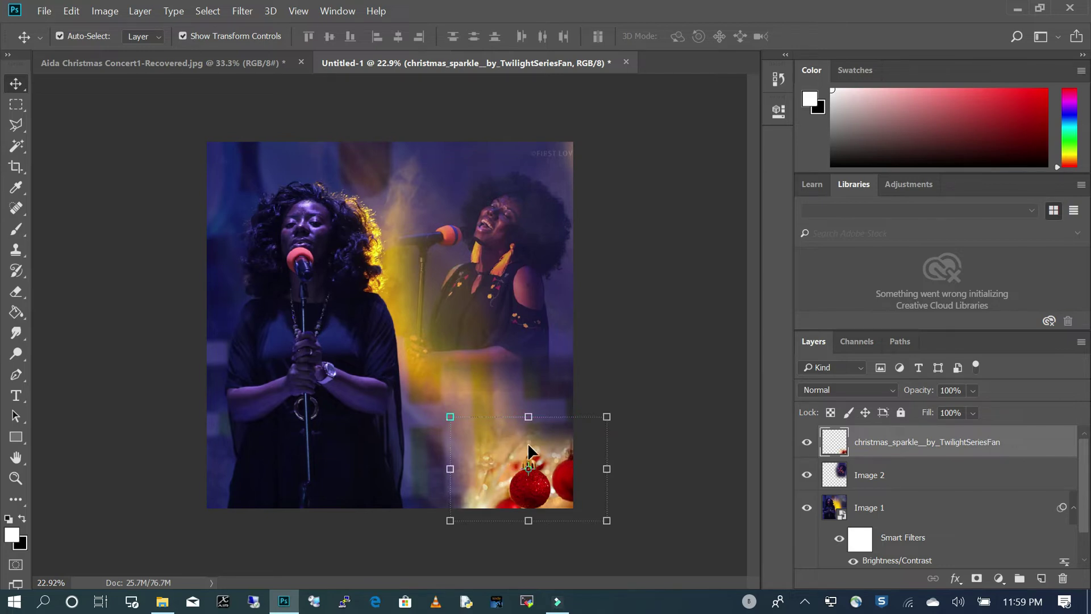
left_click(486, 387)
left_click(571, 476)
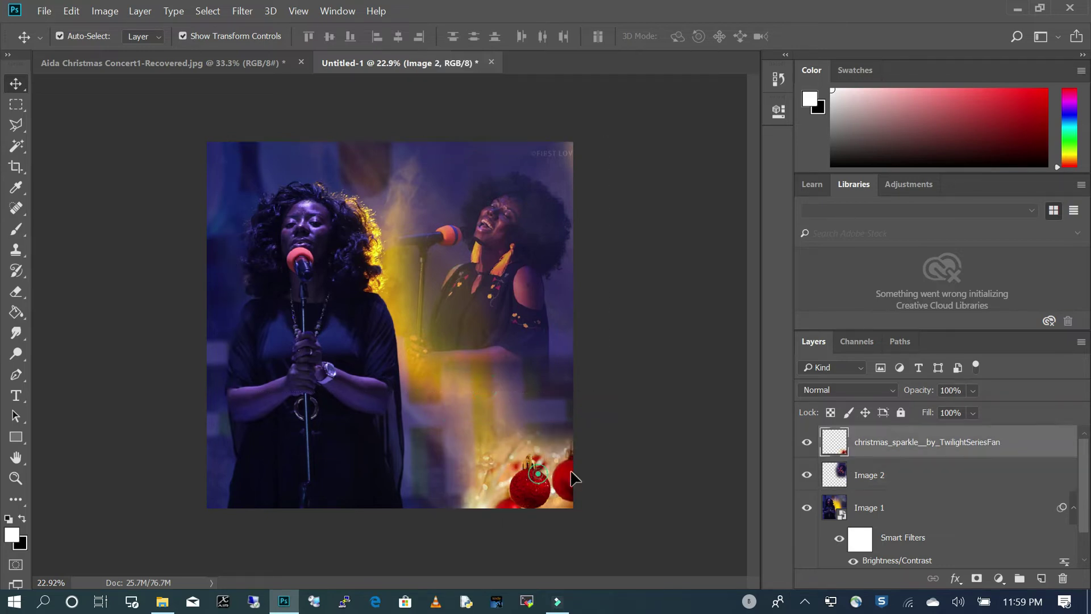
Lower the opacity of the christmas_sparkle__by_TwilightSeriesFan layer slightly to blend it into the background
left_click(955, 442)
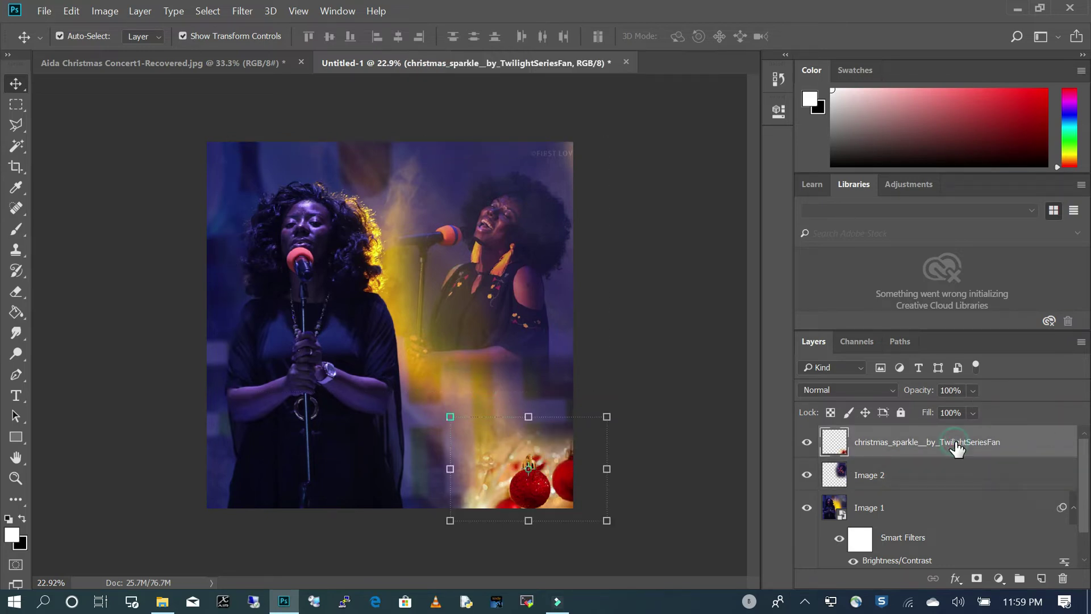
left_click(973, 389)
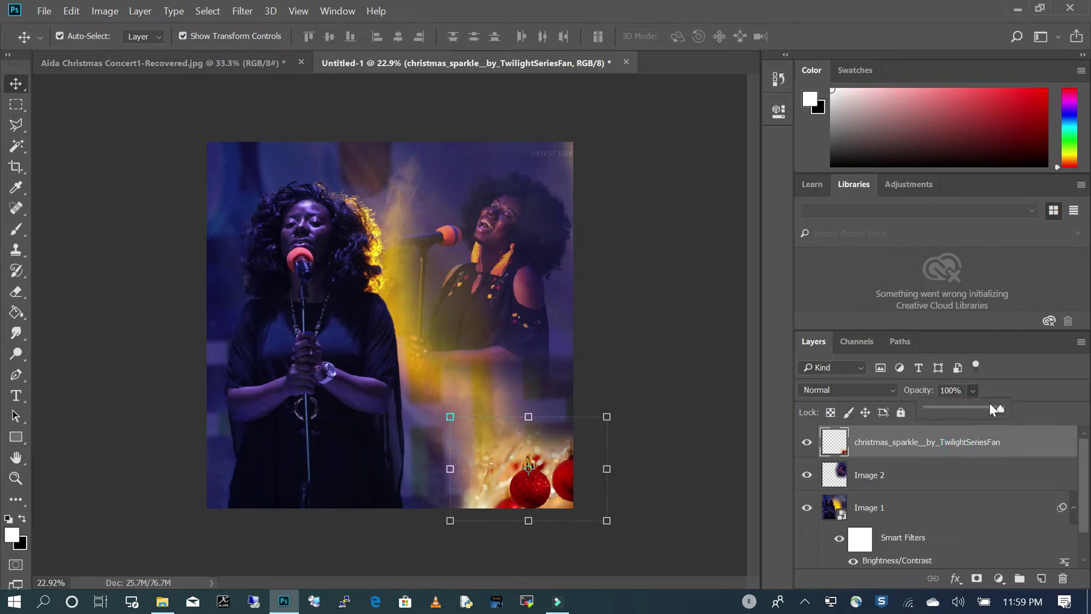
left_click_drag(998, 408, 987, 411)
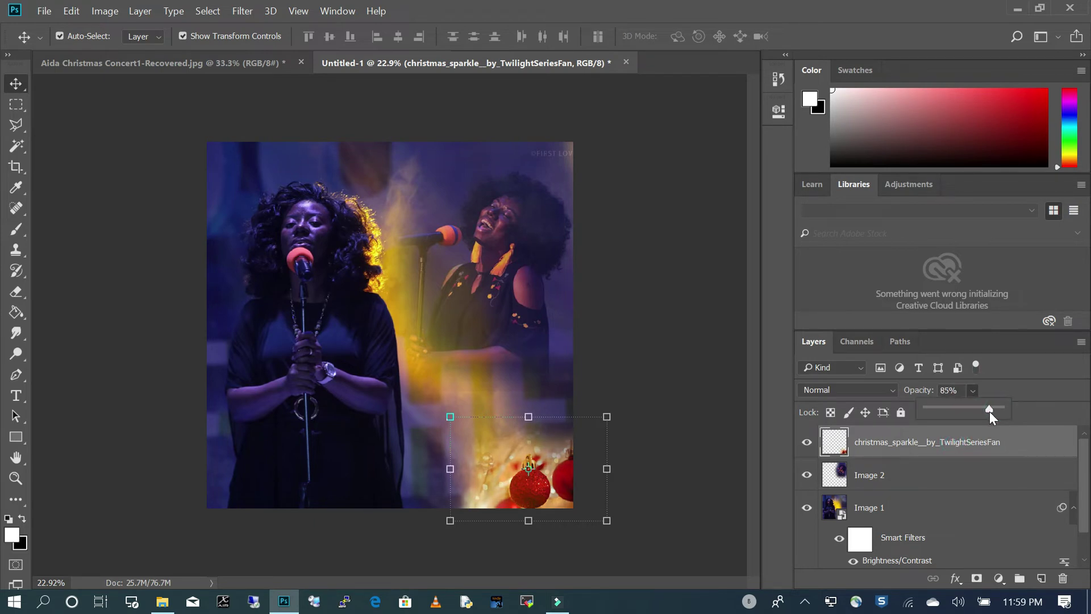
left_click_drag(990, 411, 986, 413)
left_click(529, 392)
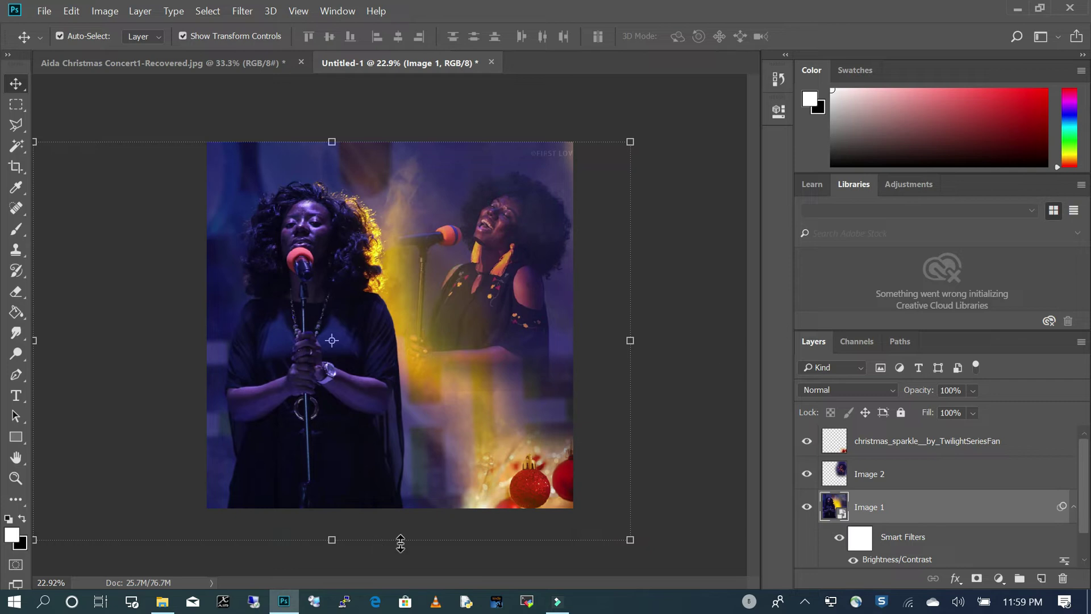
Hide Image 2 and select Image 1 to expose the copyright watermark in the photo's upper-right area
left_click(525, 316)
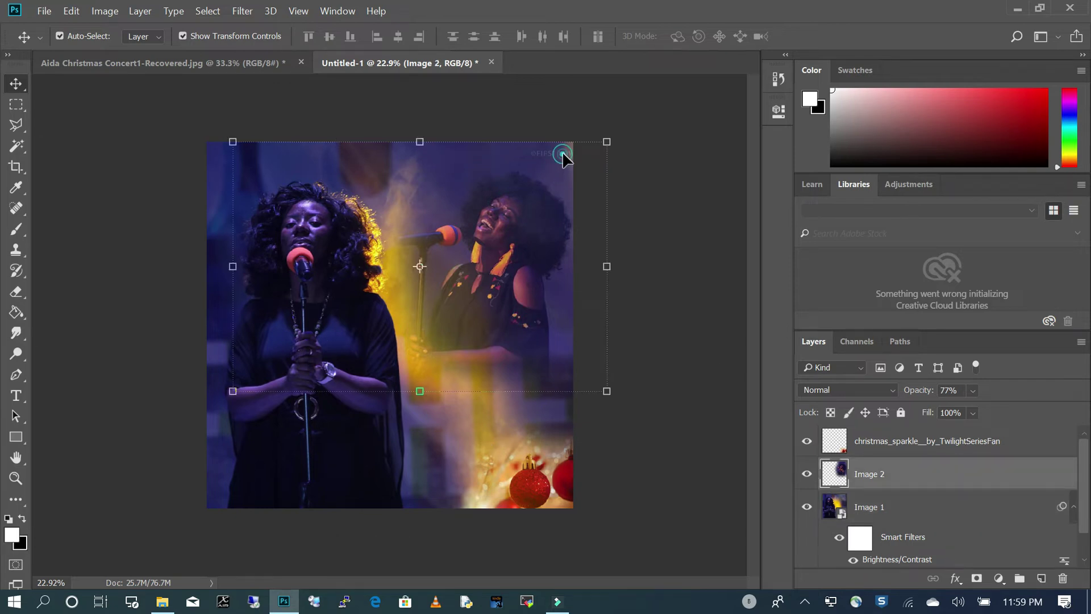
key("ctrl+plus")
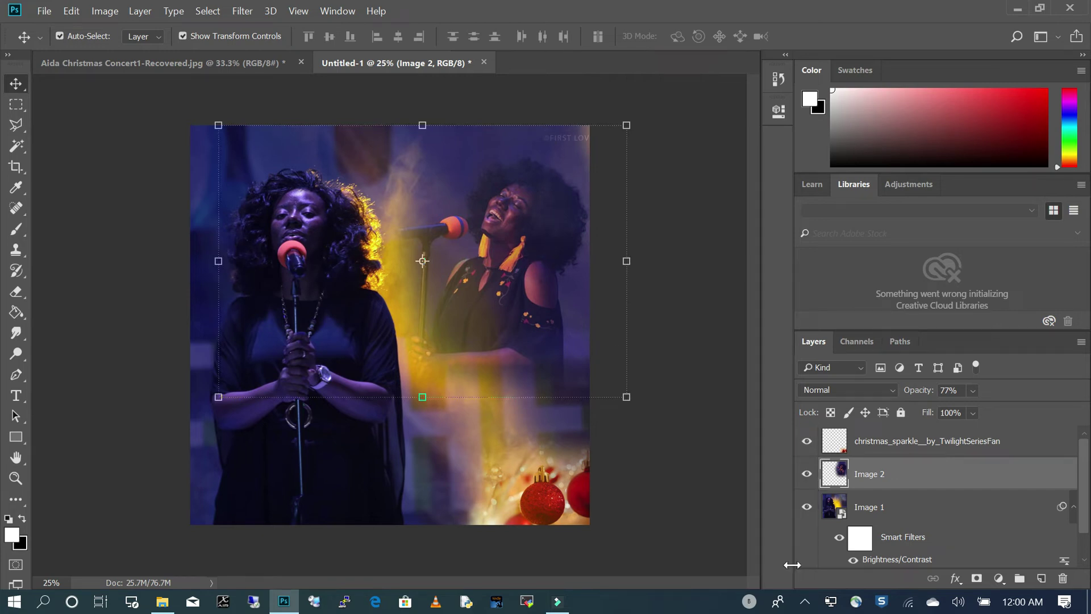
left_click(806, 474)
left_click(806, 474)
left_click(807, 473)
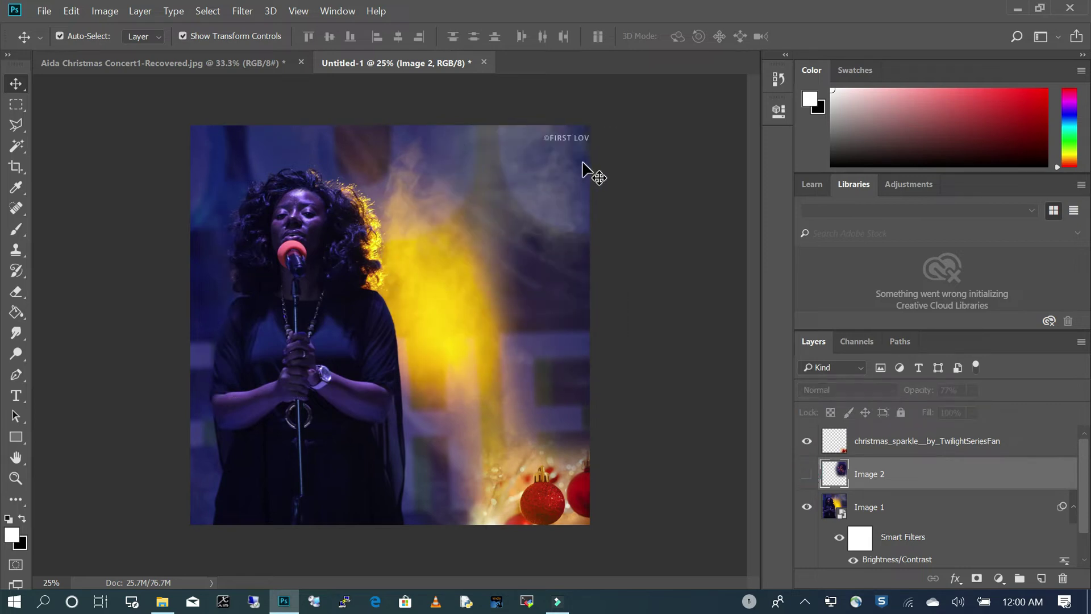
left_click(901, 510)
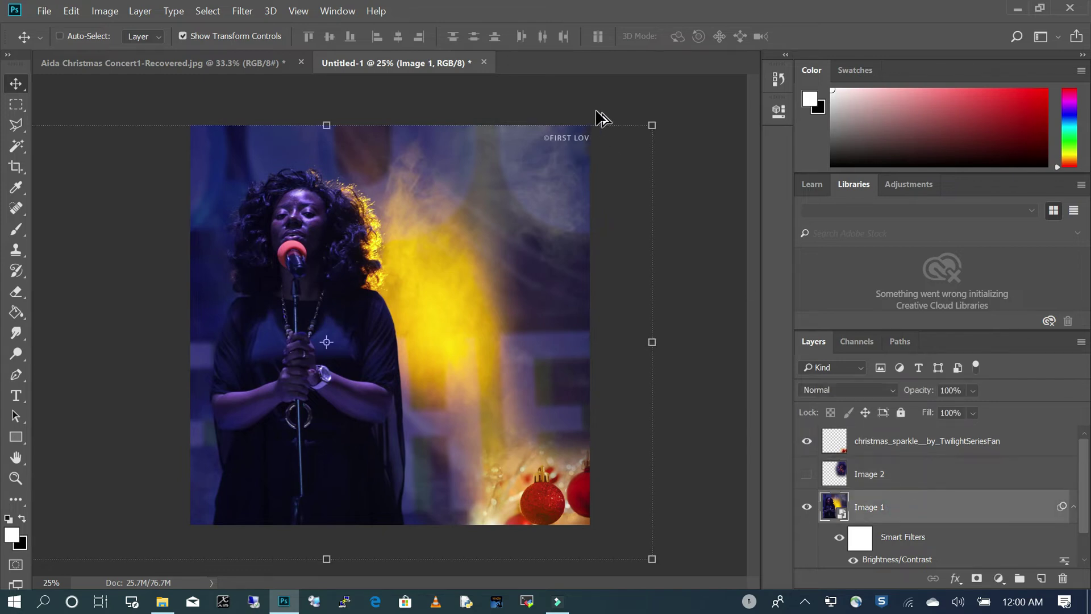
scroll(596, 112, "up", 3)
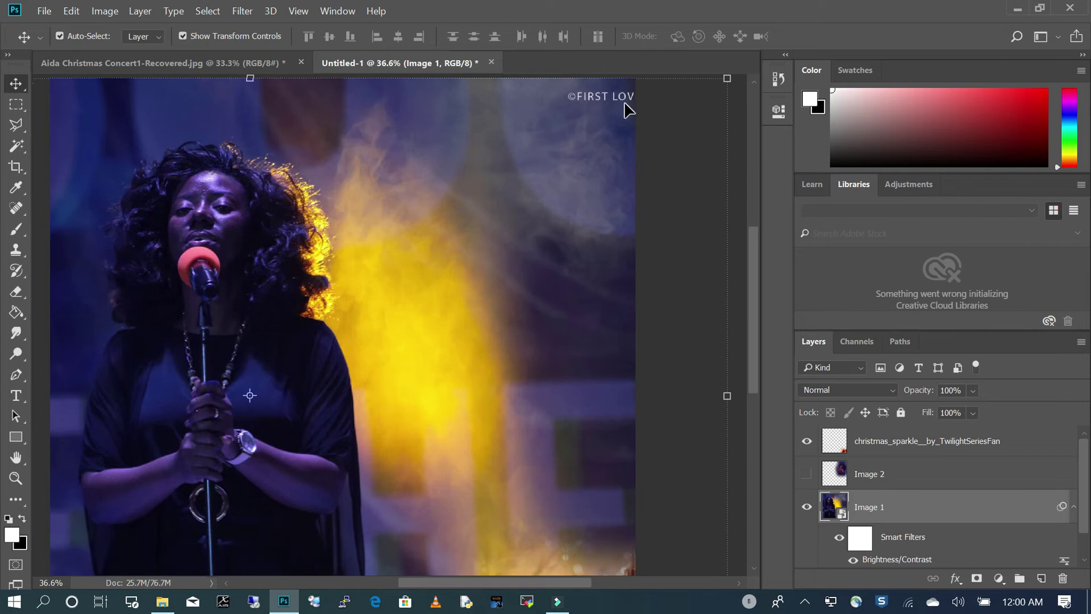
Activate the Clone Stamp tool and rasterize the Image 1 smart object so it can be retouched
left_click(19, 252)
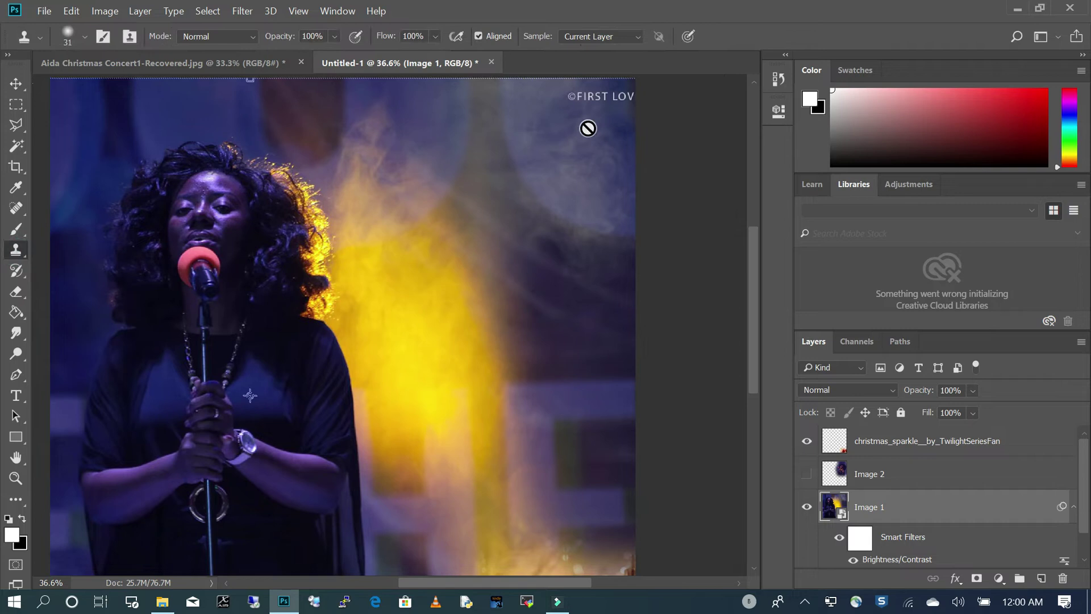
key("alt")
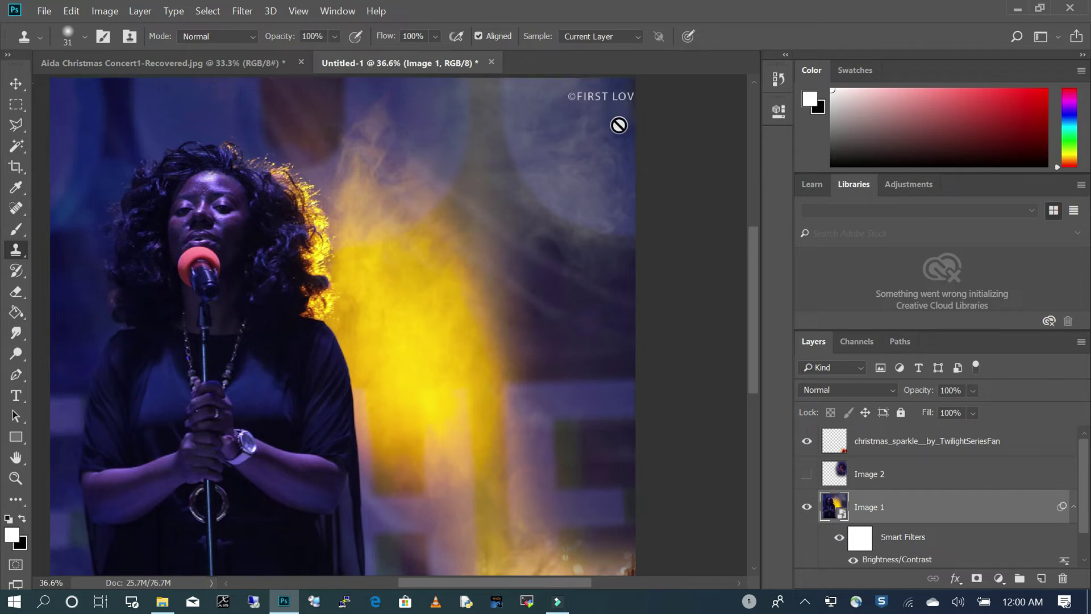
left_click(577, 99)
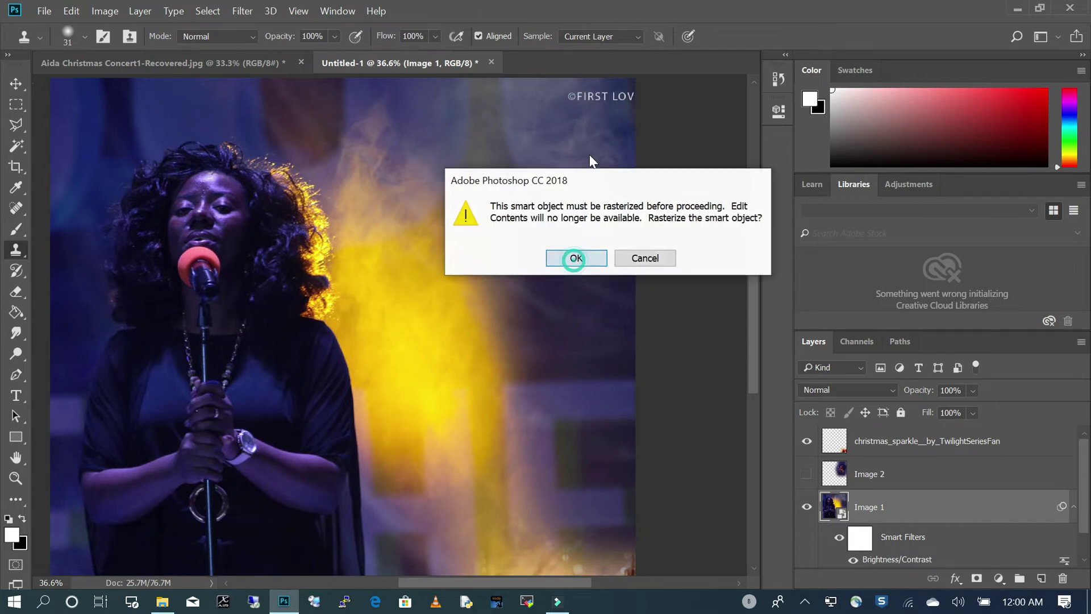
left_click(576, 258)
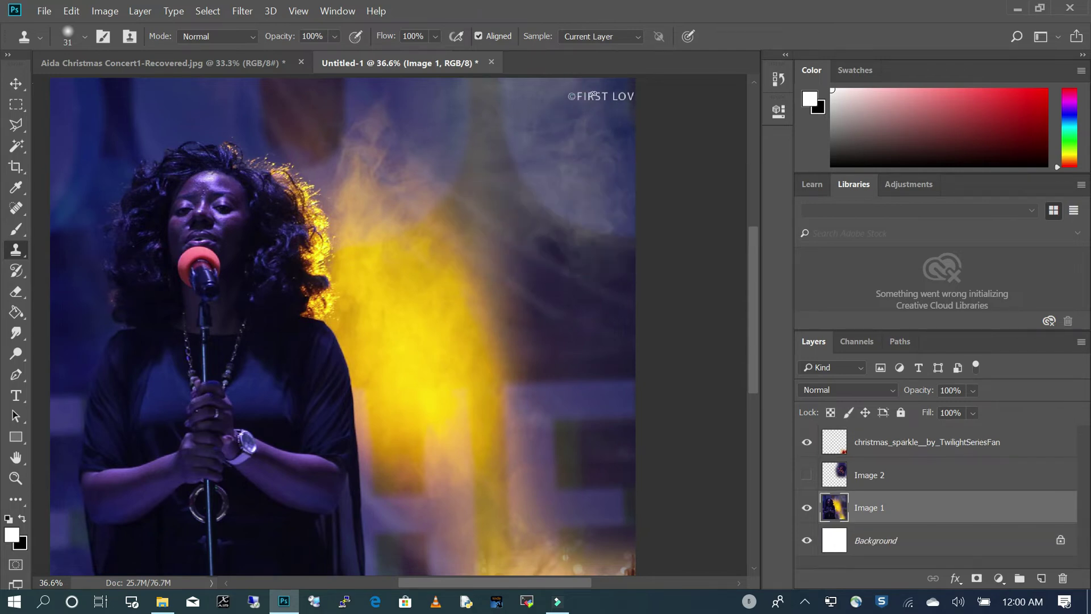
Clone nearby background over the copyright watermark in Image 1's upper-right area with a soft 136 px Clone Stamp
left_click(85, 35)
left_click_drag(107, 86, 150, 84)
left_click(591, 105)
mouse_move(591, 105)
left_mouse_down()
mouse_move(569, 93)
mouse_move(621, 98)
mouse_move(626, 118)
mouse_move(629, 94)
left_mouse_up()
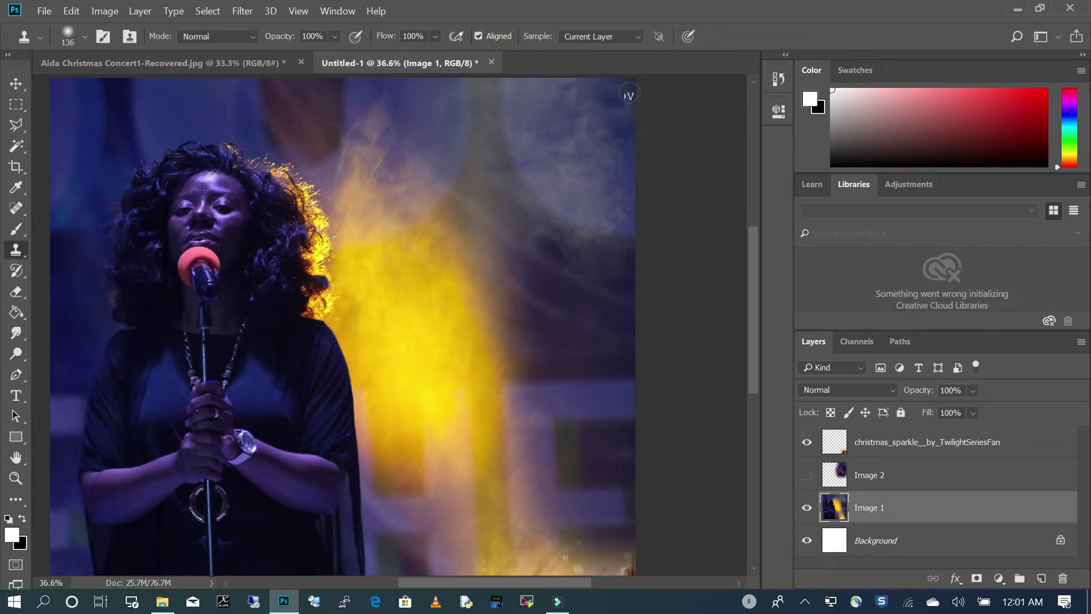
left_click(608, 119, "alt")
mouse_move(630, 106)
left_mouse_down()
mouse_move(618, 92)
mouse_move(618, 130)
left_mouse_up()
key("ctrl+0")
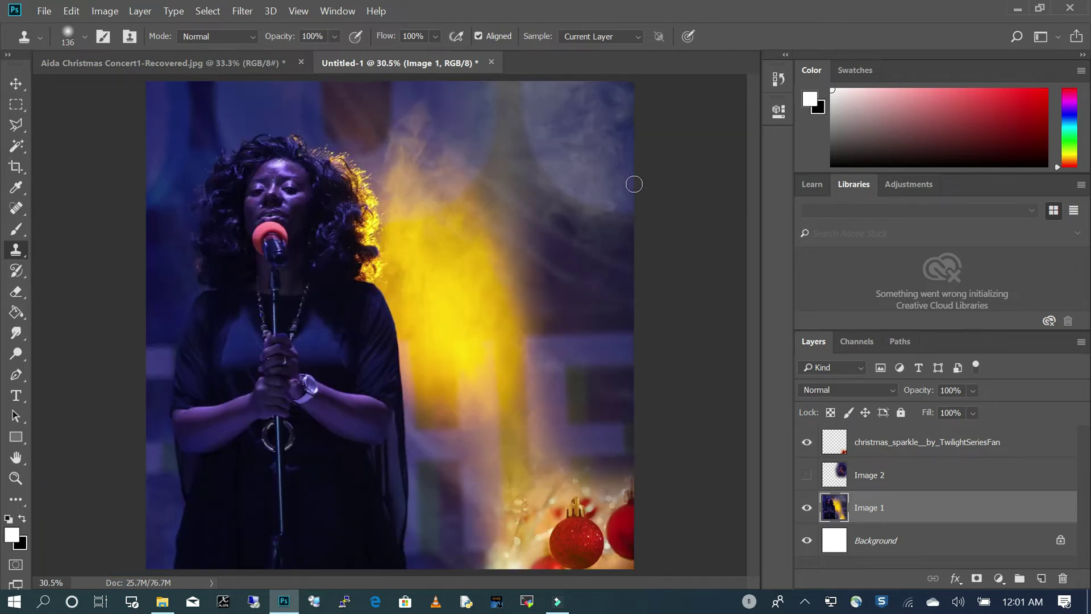
Make the Image 2 layer visible again and view the composition with the Move tool active
left_click(806, 476)
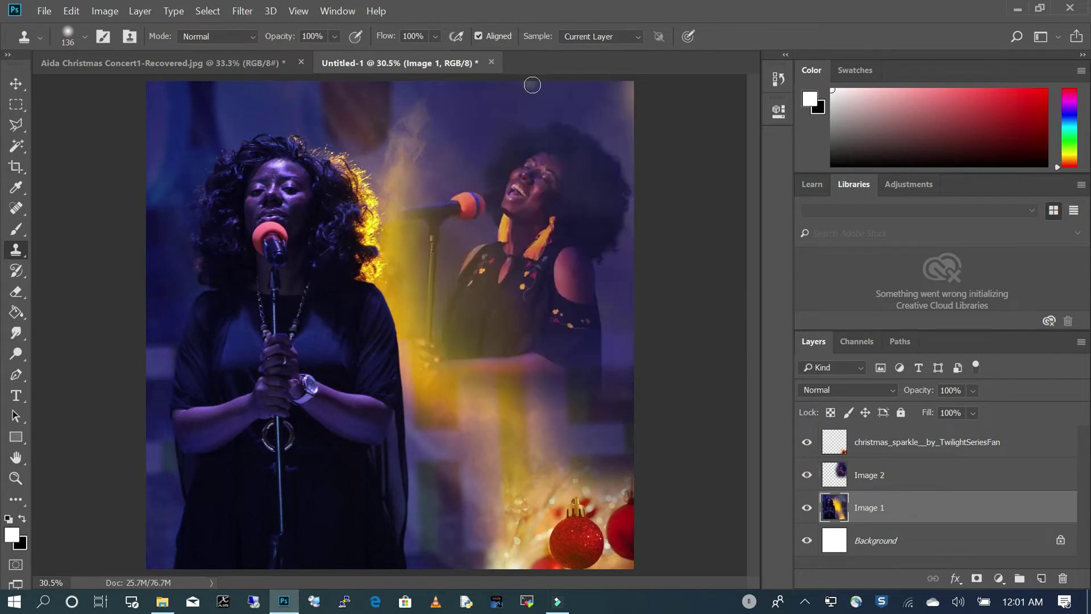
key("v")
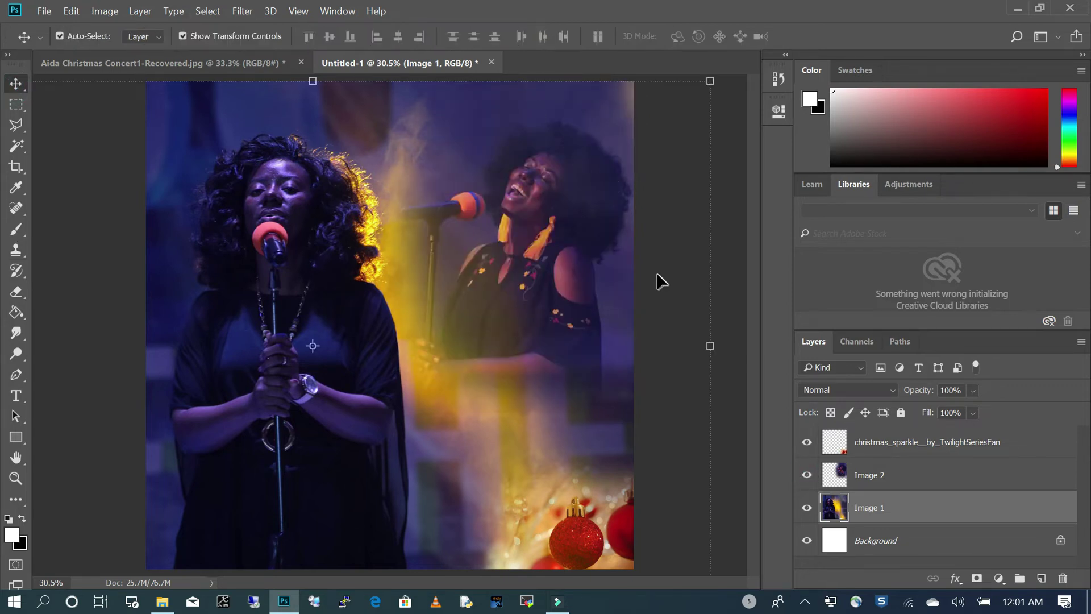
key("ctrl+minus")
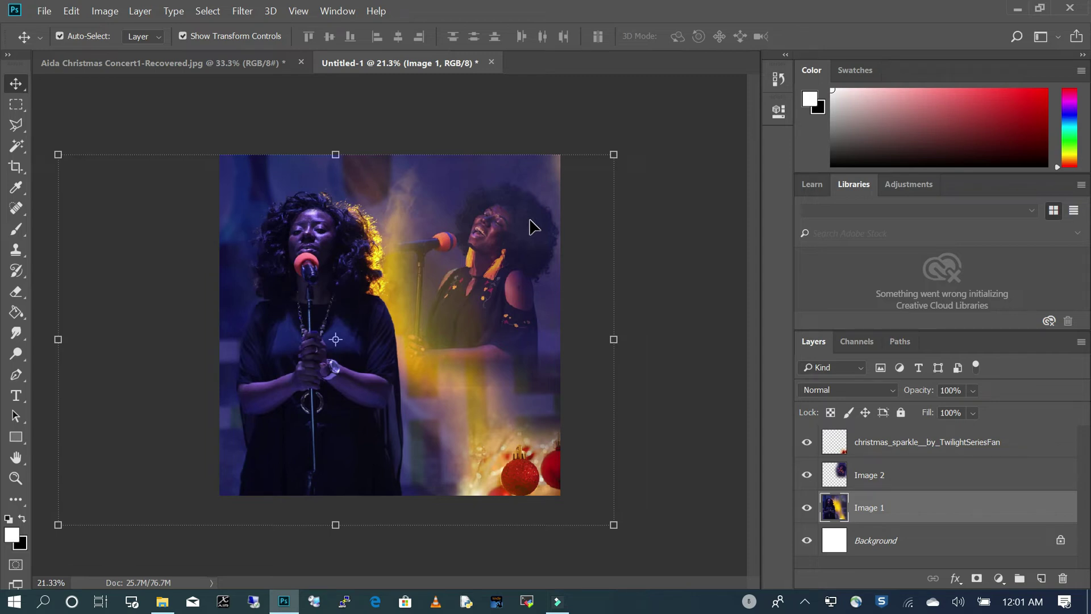
key("ctrl+plus")
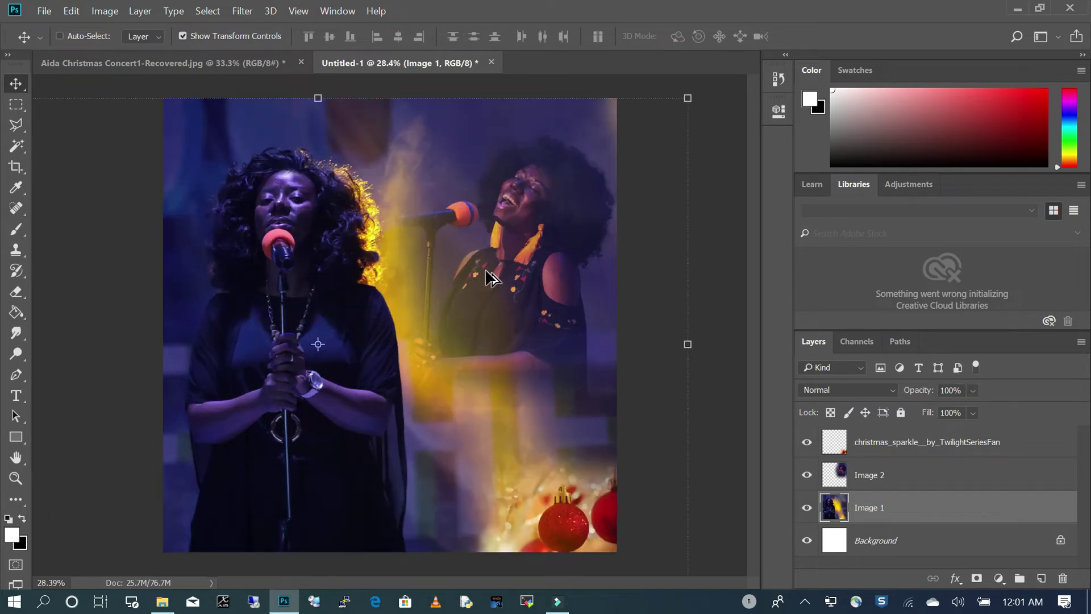
Place 1.jpg from the Photoshop folder above Image 1 and align it with the canvas's upper edge
left_click(162, 601)
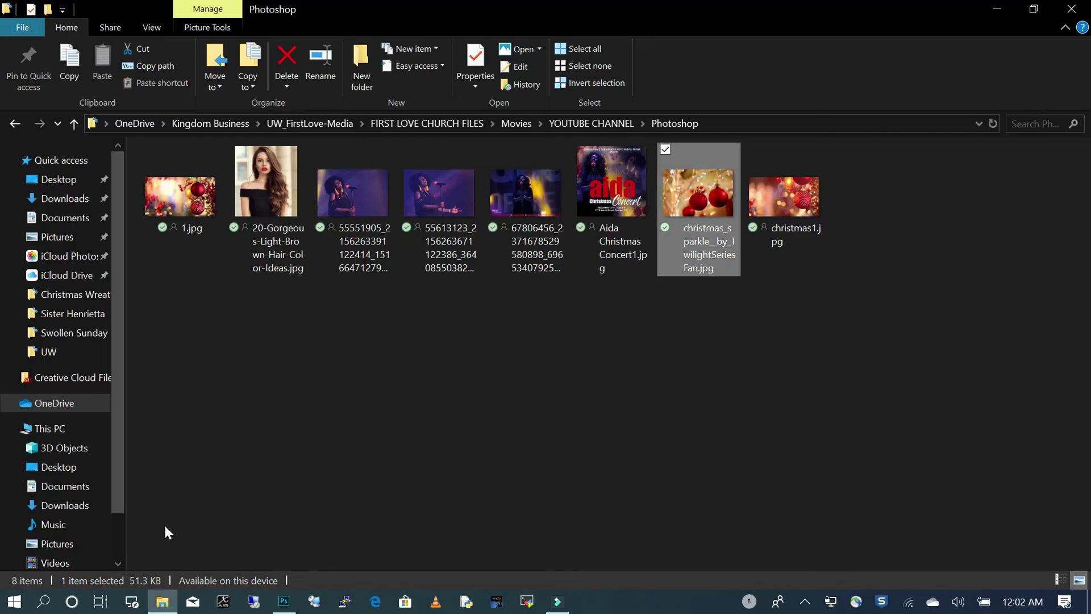
left_click_drag(200, 208, 302, 213)
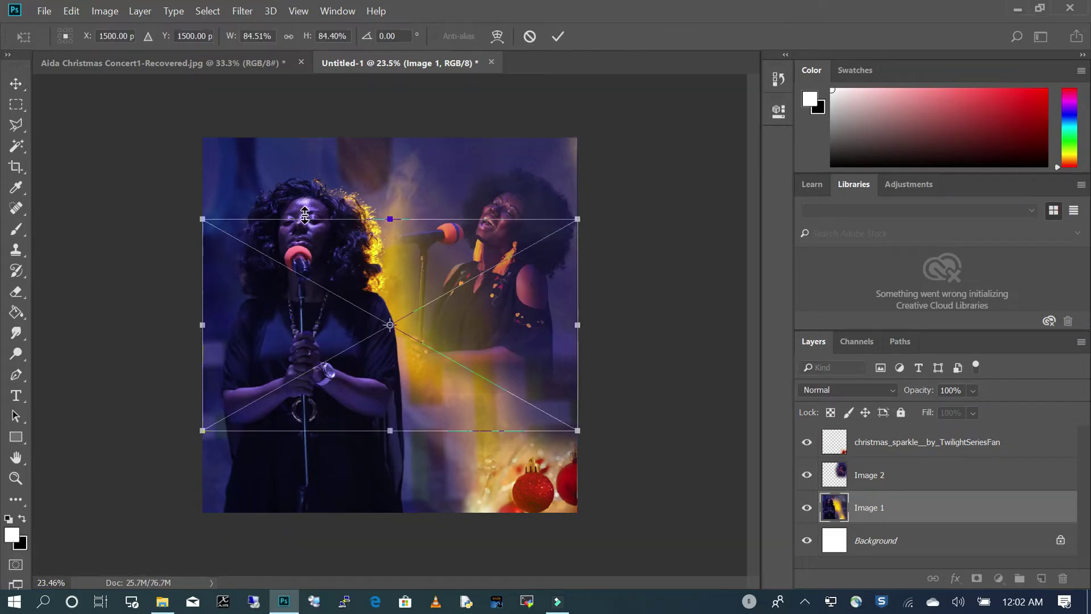
left_click_drag(238, 344, 237, 264)
key("Return")
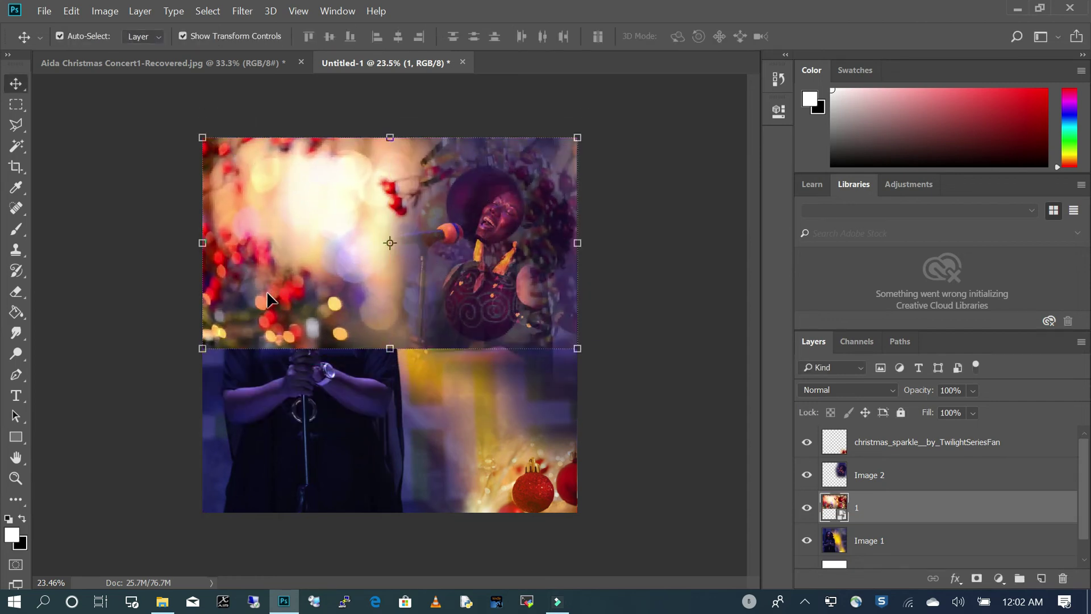
Try to erase the area around the second singer on the Image 2 layer with the 1102 px soft Eraser
left_click(401, 413)
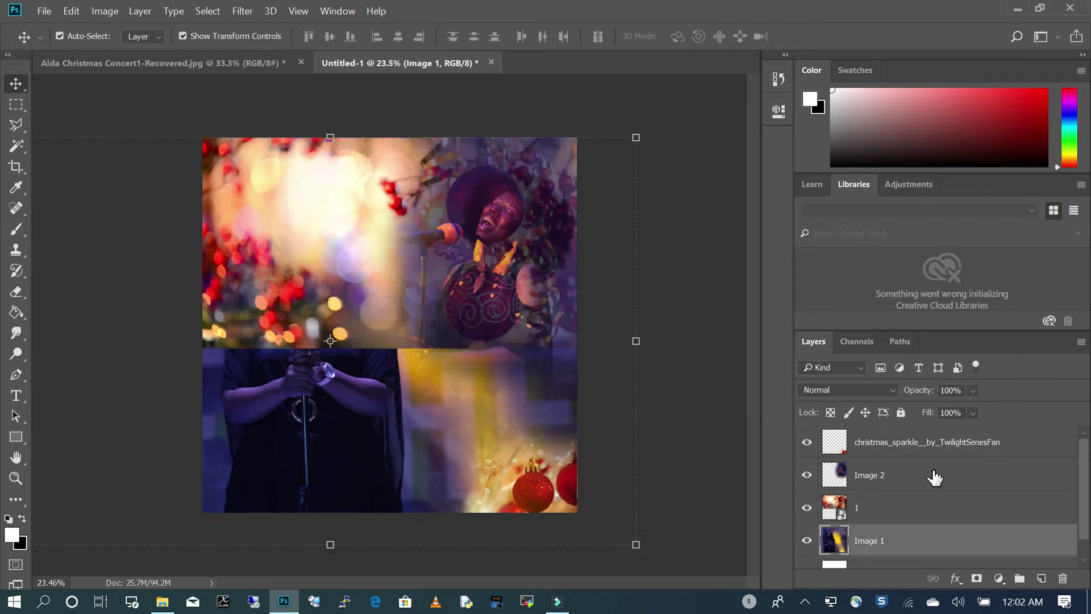
left_click(421, 255)
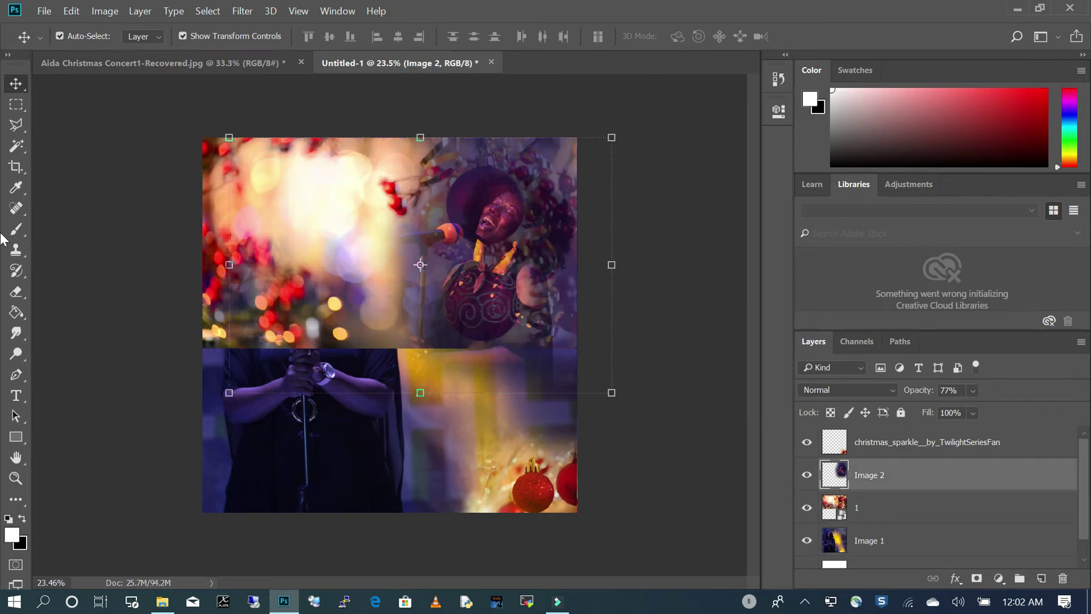
left_click(16, 291)
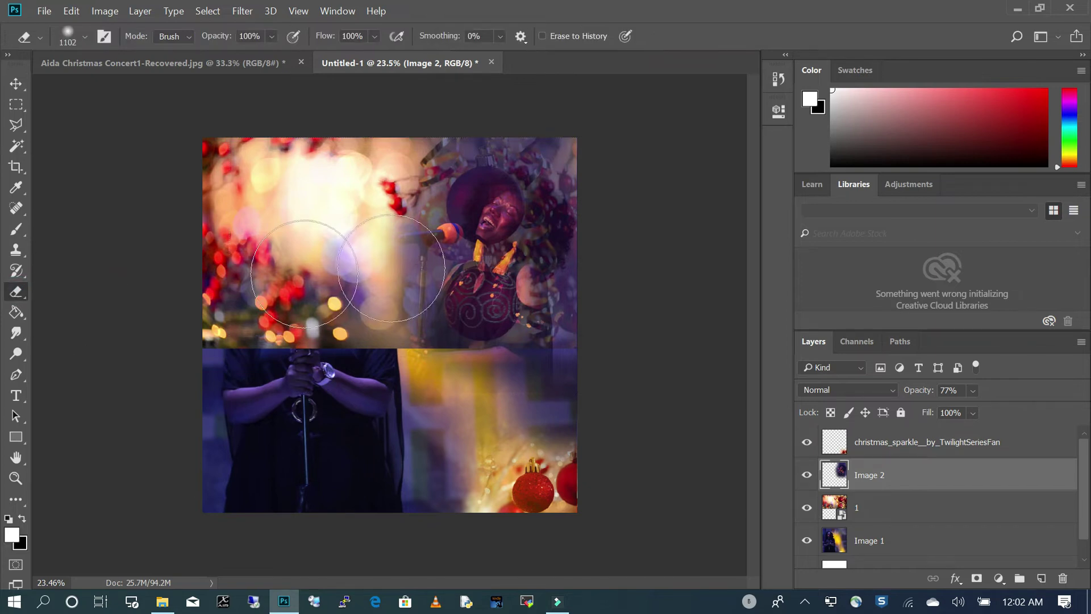
left_click_drag(560, 239, 556, 275)
left_click_drag(453, 338, 548, 341)
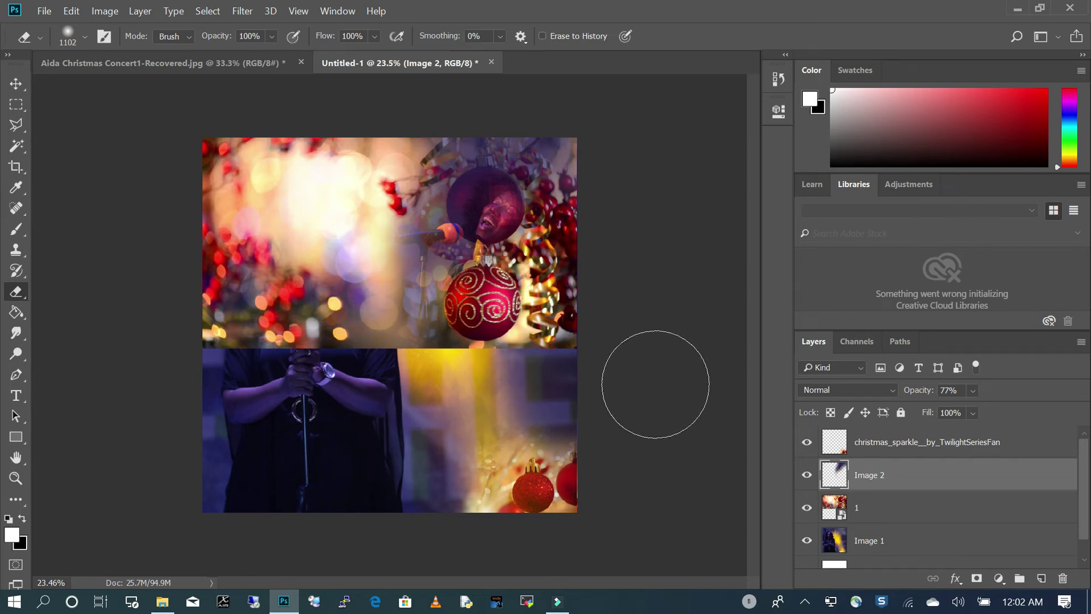
key("ctrl+z")
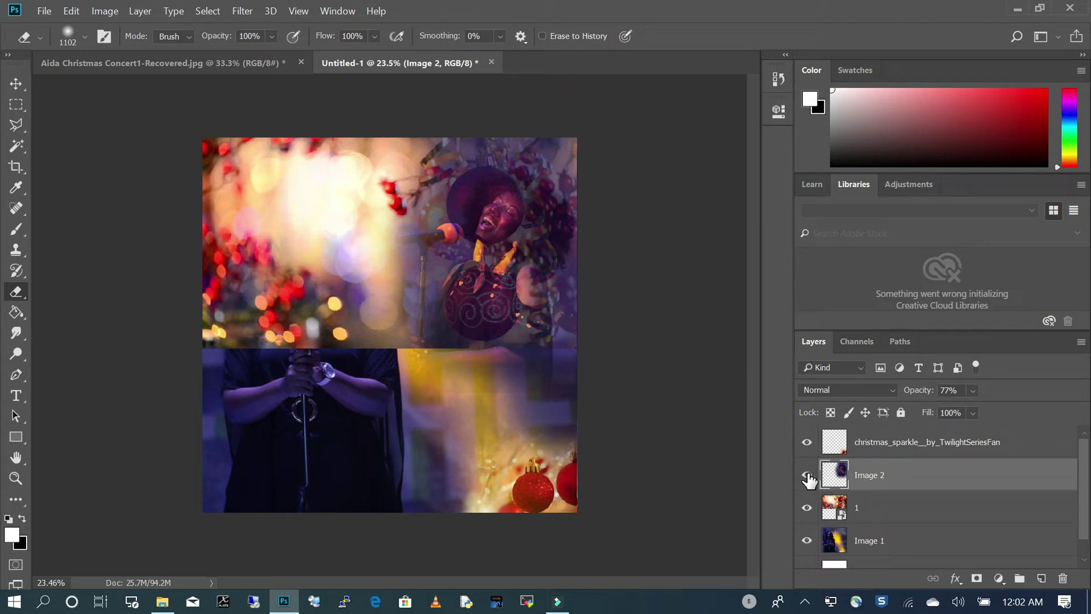
left_click(112, 13)
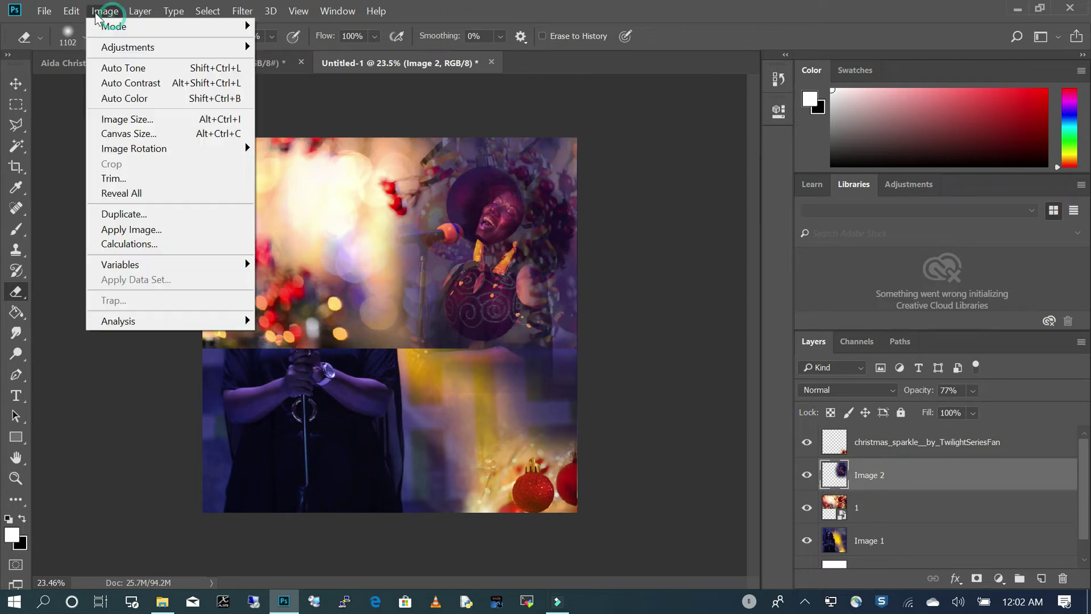
mouse_move(67, 12)
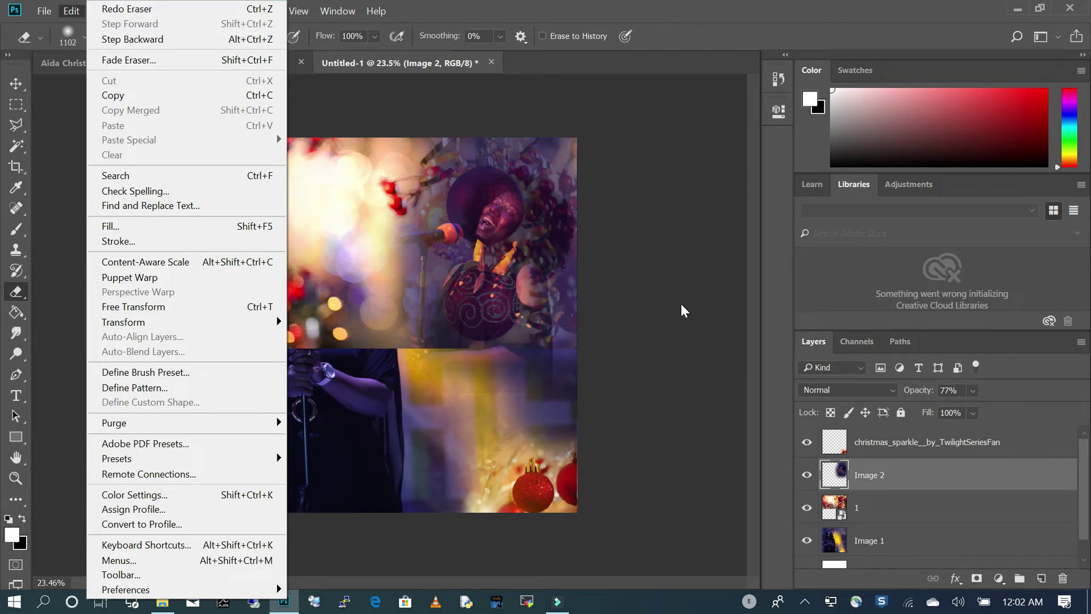
left_click(646, 292)
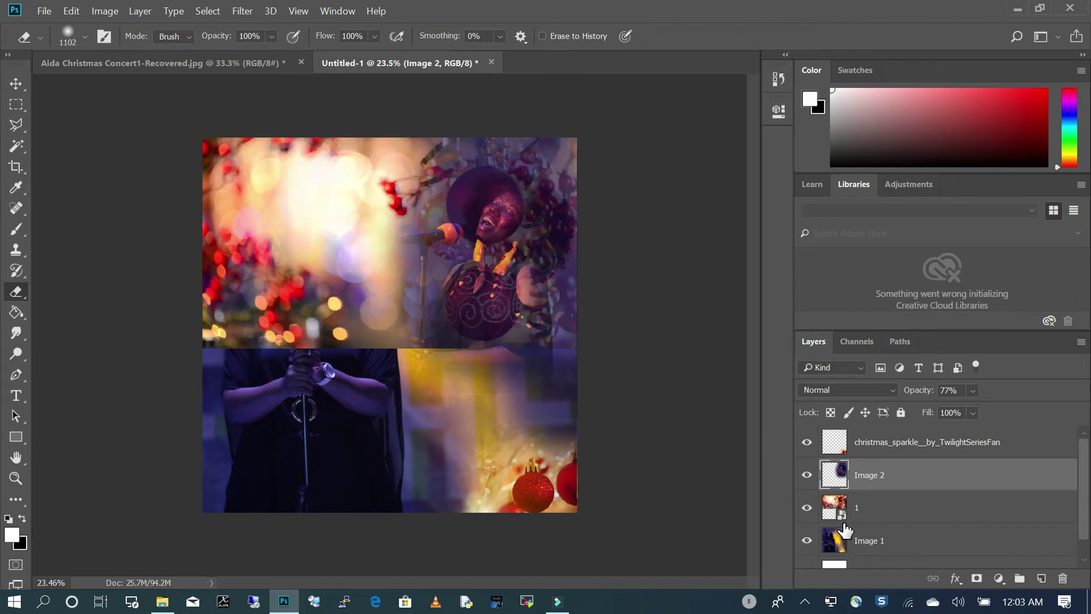
Rasterize layer 1 and erase it over the second singer and along its lower edge with the 1102 px soft Eraser
left_click(889, 513)
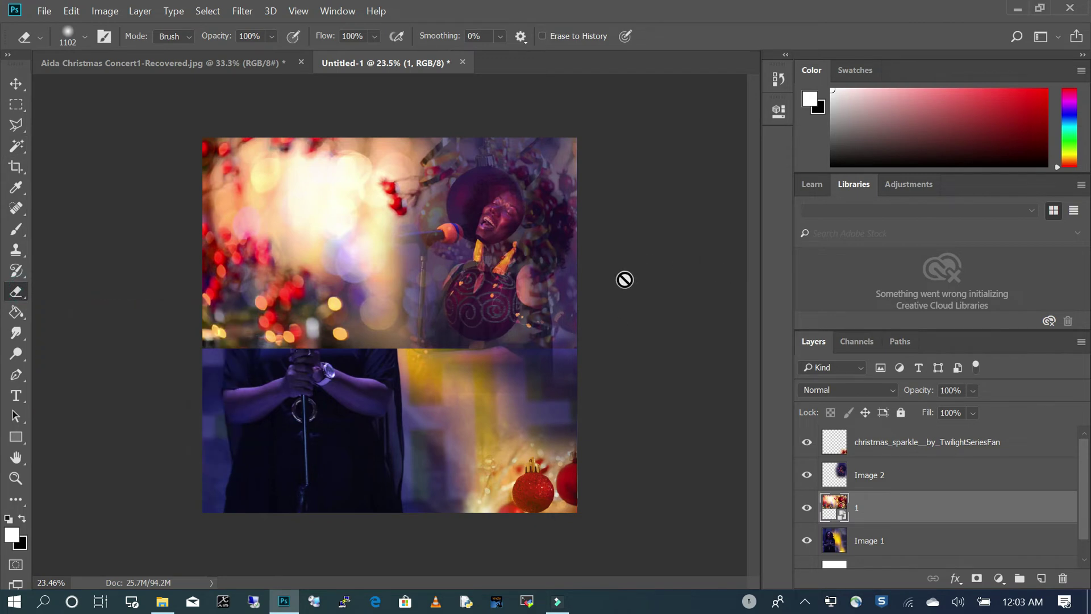
left_click(620, 348)
left_click(585, 257)
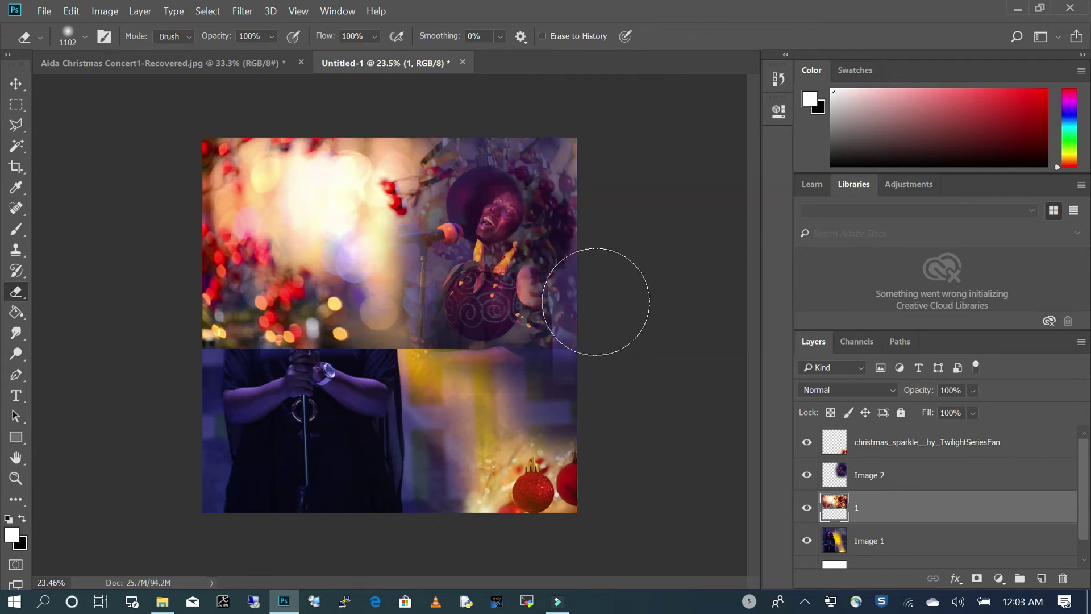
mouse_move(616, 294)
left_mouse_down()
mouse_move(505, 376)
mouse_move(583, 155)
mouse_move(531, 301)
mouse_move(463, 365)
mouse_move(504, 256)
mouse_move(487, 125)
mouse_move(515, 126)
mouse_move(548, 155)
mouse_move(551, 272)
mouse_move(418, 390)
mouse_move(464, 289)
mouse_move(525, 244)
mouse_move(522, 307)
mouse_move(491, 327)
mouse_move(474, 262)
mouse_move(492, 225)
mouse_move(517, 206)
mouse_move(560, 212)
mouse_move(599, 271)
mouse_move(583, 373)
mouse_move(531, 391)
mouse_move(460, 277)
mouse_move(464, 254)
mouse_move(505, 253)
mouse_move(521, 309)
mouse_move(663, 365)
mouse_move(564, 380)
mouse_move(422, 458)
mouse_move(338, 428)
mouse_move(436, 389)
mouse_move(300, 393)
mouse_move(245, 411)
mouse_move(273, 393)
mouse_move(350, 383)
mouse_move(342, 397)
mouse_move(296, 380)
mouse_move(272, 397)
mouse_move(340, 346)
mouse_move(345, 386)
mouse_move(323, 391)
mouse_move(315, 330)
mouse_move(296, 355)
mouse_move(305, 357)
mouse_move(299, 334)
mouse_move(319, 342)
mouse_move(296, 301)
mouse_move(318, 330)
mouse_move(326, 323)
mouse_move(305, 366)
mouse_move(288, 340)
mouse_move(287, 316)
mouse_move(338, 333)
mouse_move(291, 371)
mouse_move(338, 302)
left_mouse_up()
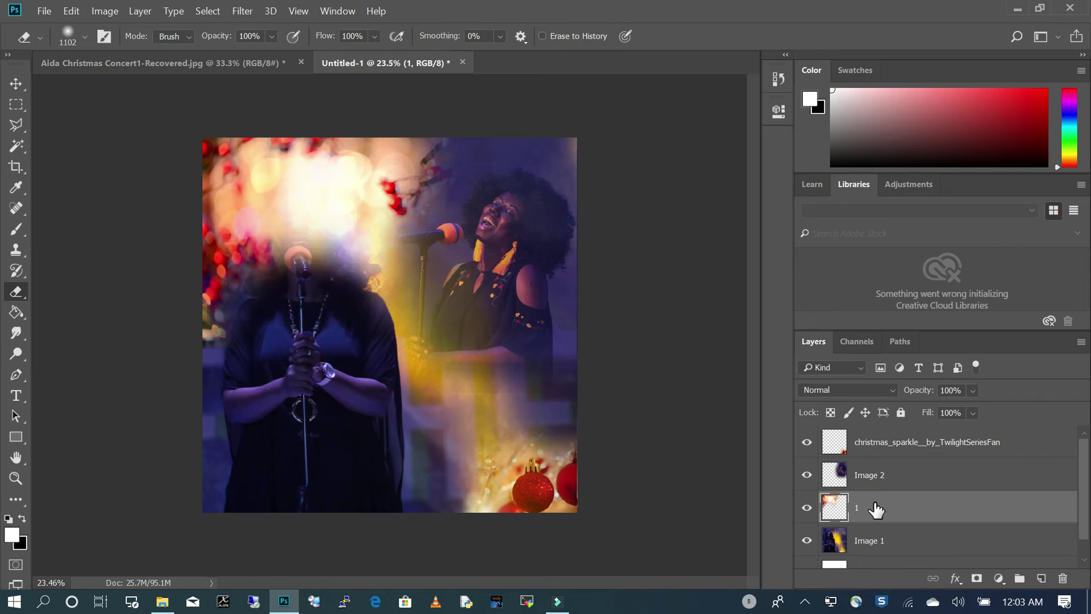
Lower layer 1's opacity to 41% and erase it over the first singer's face and hair with a 1457 px soft Eraser
left_click(973, 391)
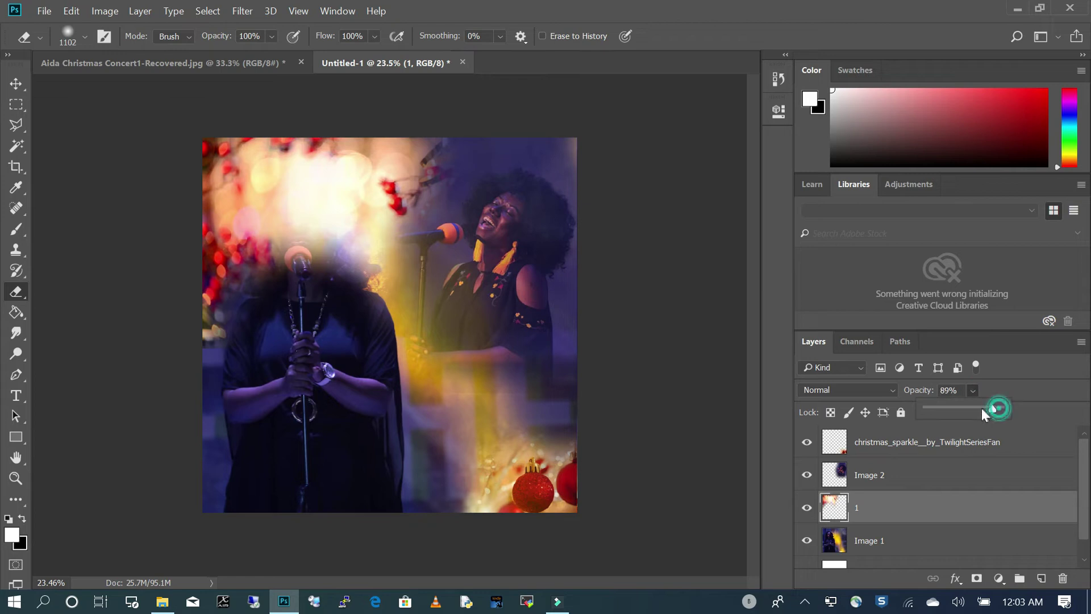
mouse_move(957, 409)
left_mouse_down()
mouse_move(968, 411)
mouse_move(957, 409)
left_mouse_up()
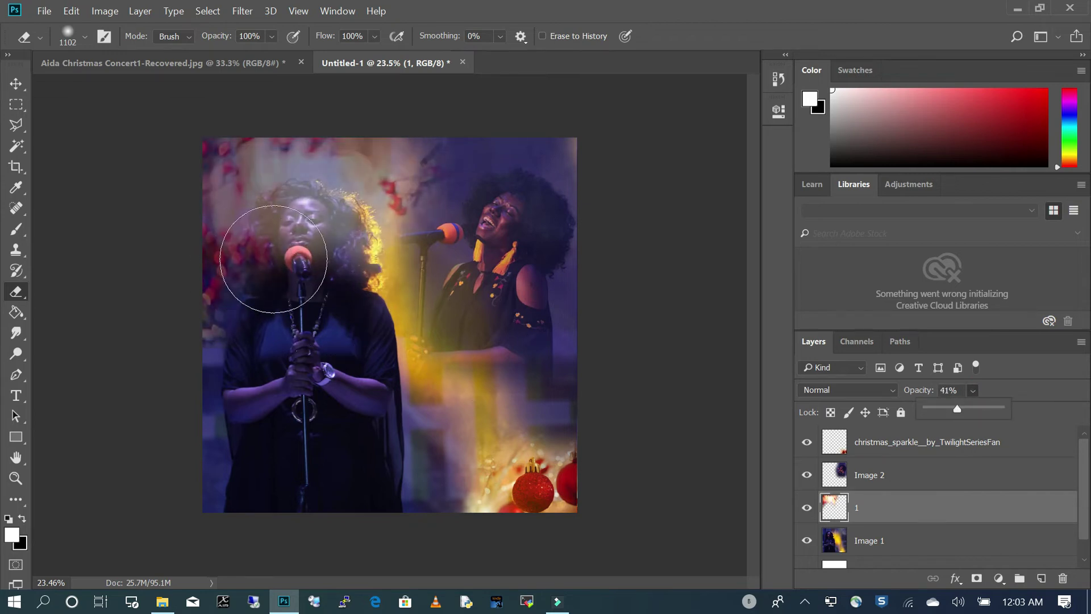
left_click(85, 36)
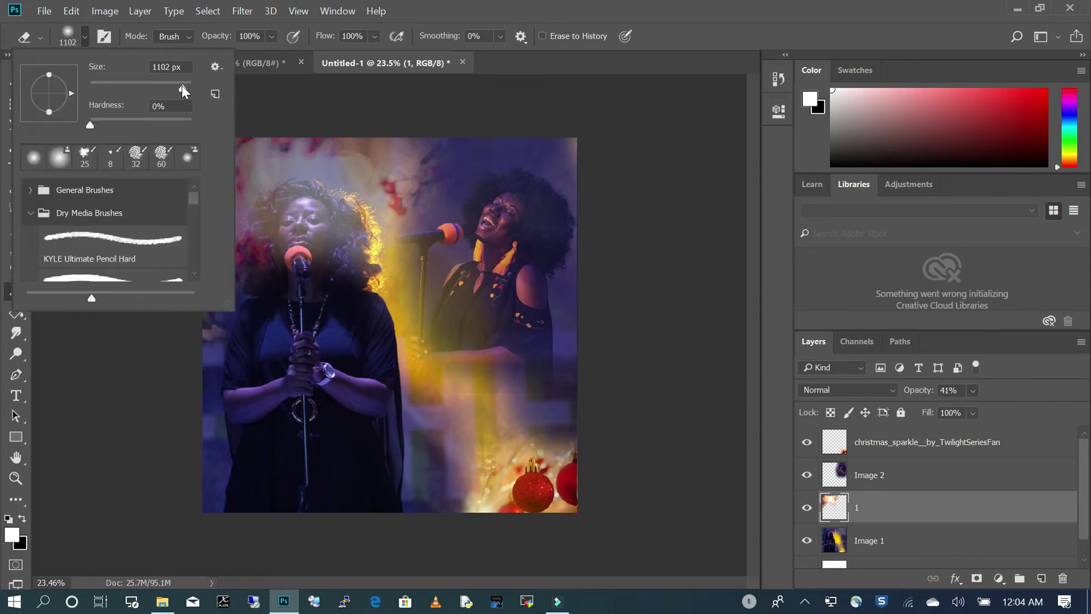
left_click_drag(174, 87, 179, 87)
left_click_drag(181, 83, 186, 84)
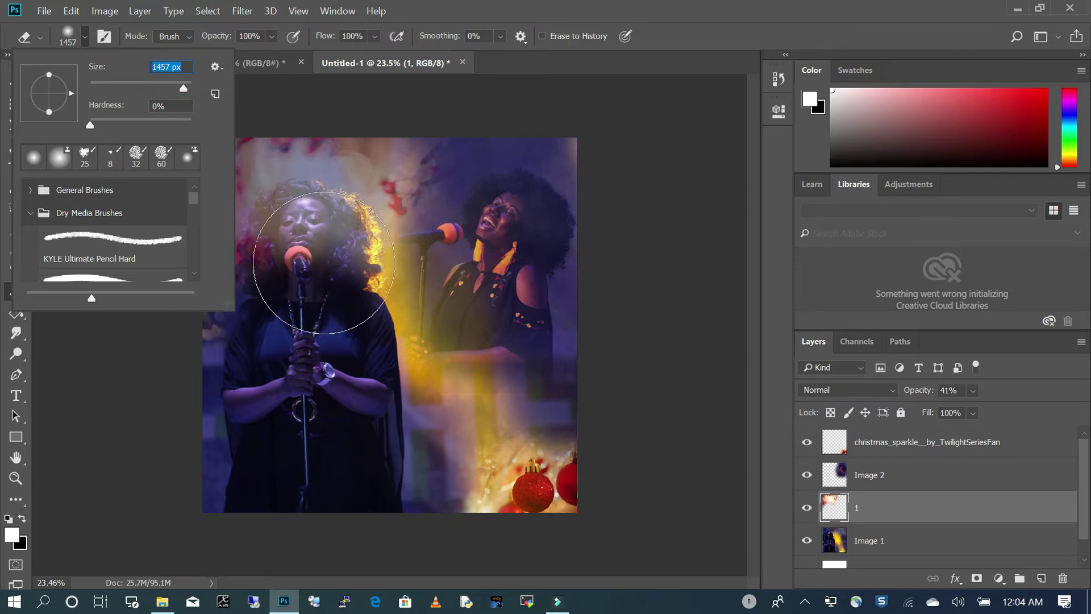
left_click(309, 258)
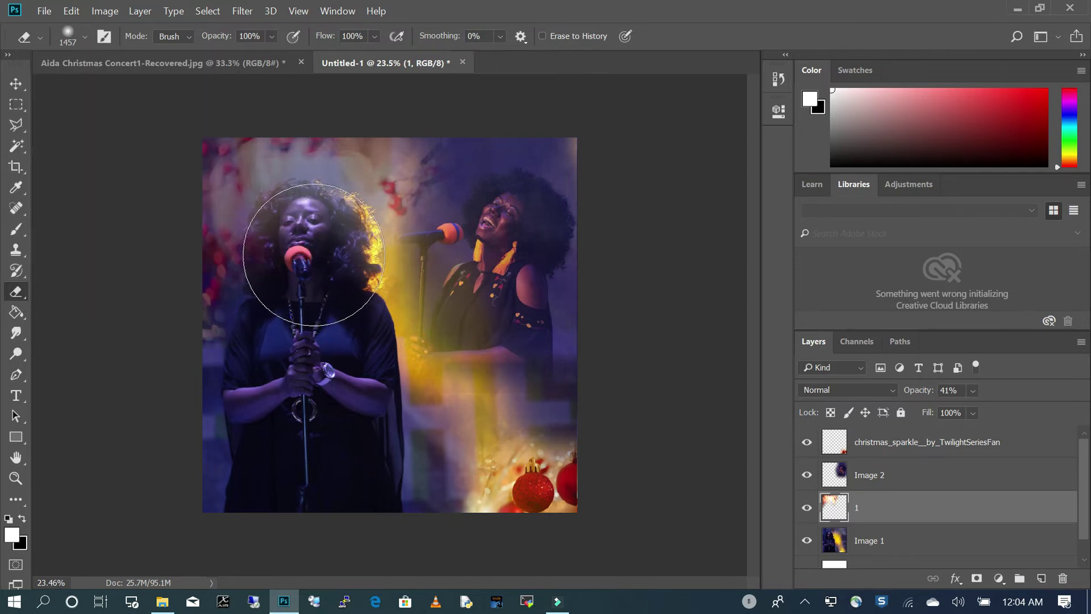
left_click(309, 257)
left_click(309, 258)
left_click(309, 269)
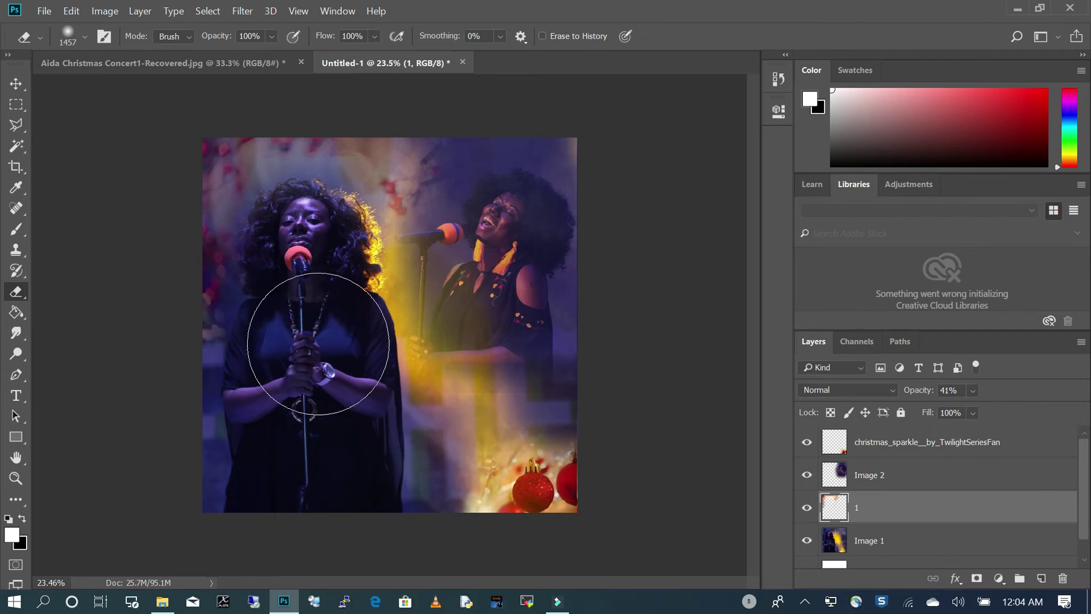
Restore layer 1's opacity to 100% and set the Eraser size to 322 px
left_click(973, 390)
left_click_drag(986, 407, 1053, 410)
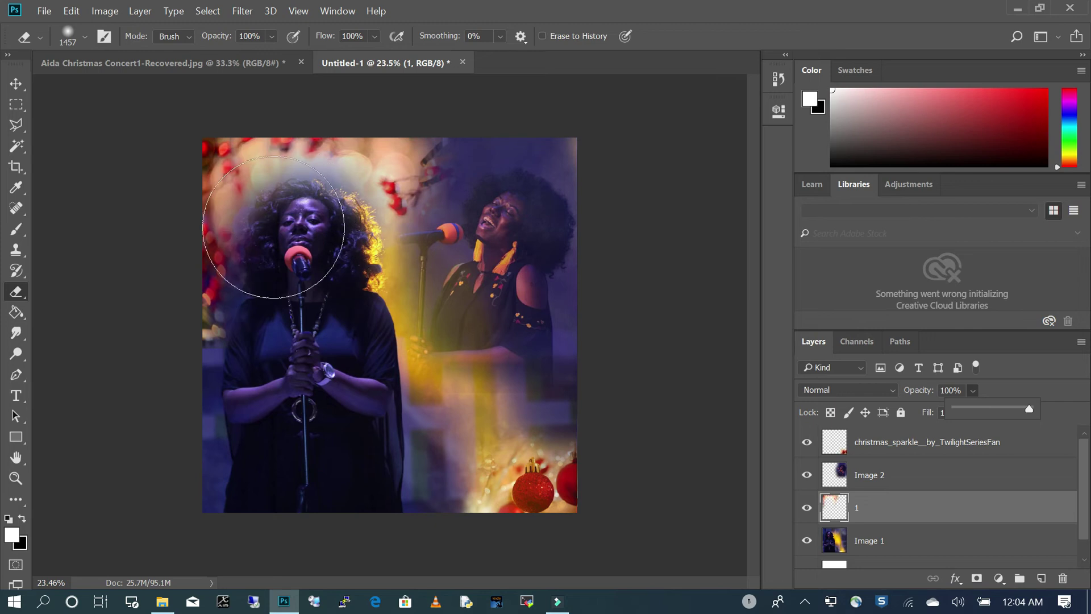
left_click(84, 37)
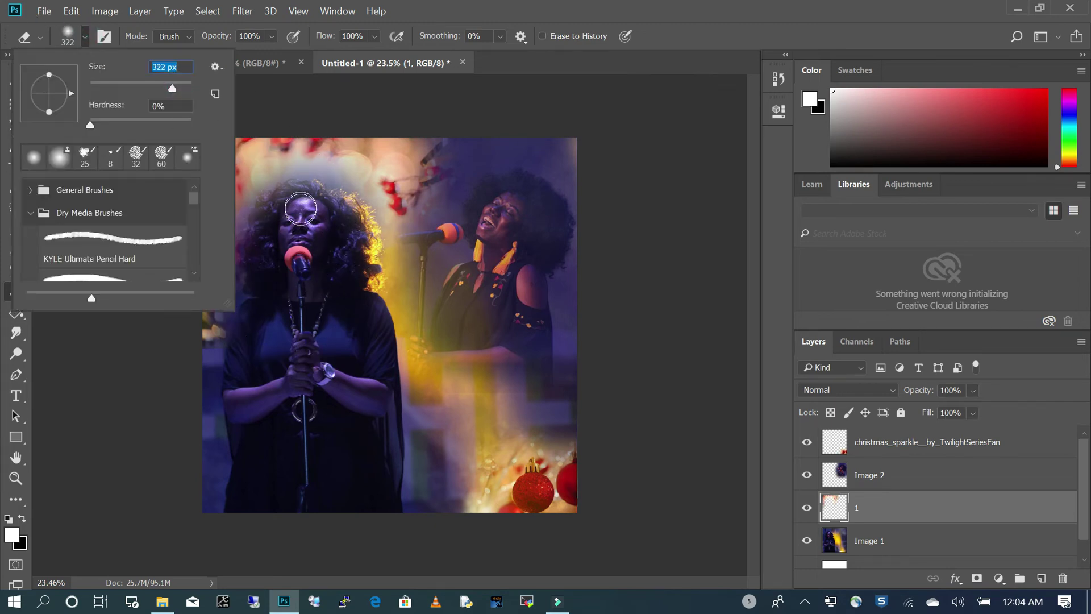
key("Return")
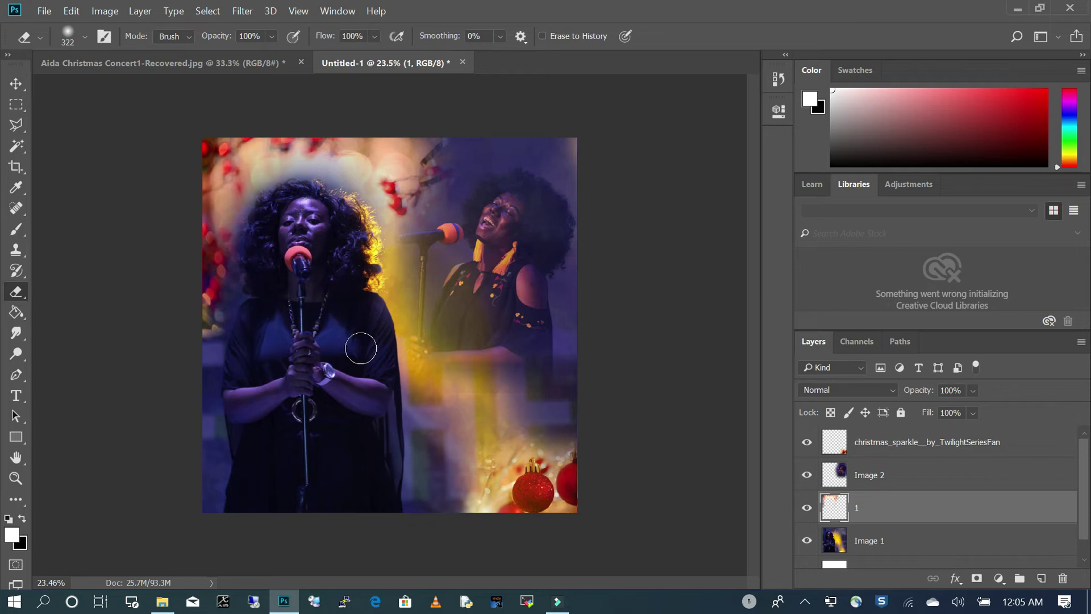
Add the title text "aida" in white 300 pt Impact and place it across the lower middle of the flyer
left_click(16, 84)
left_click(362, 300)
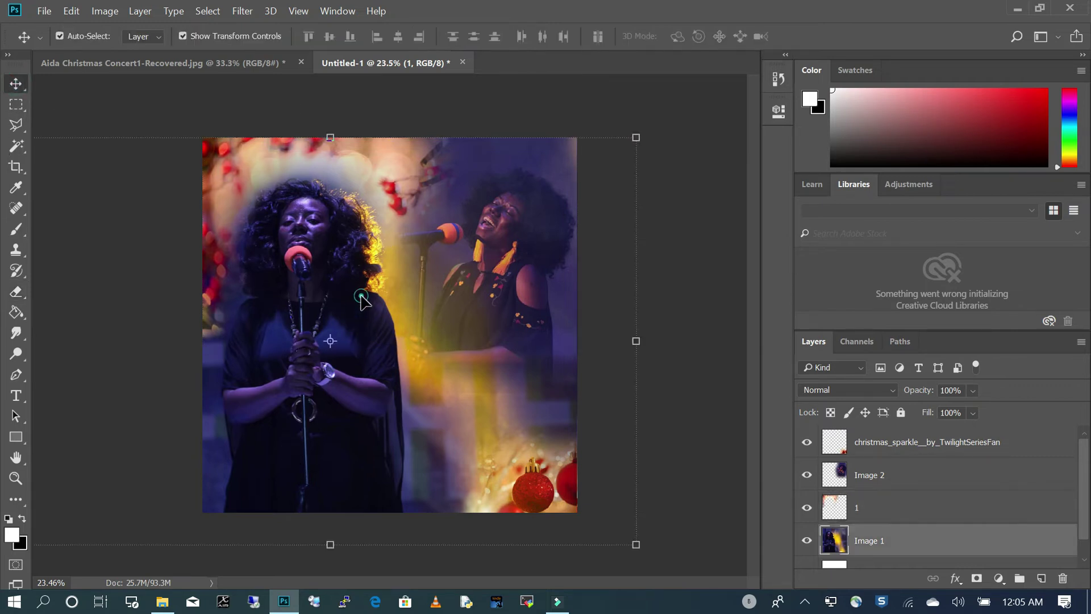
left_click(16, 396)
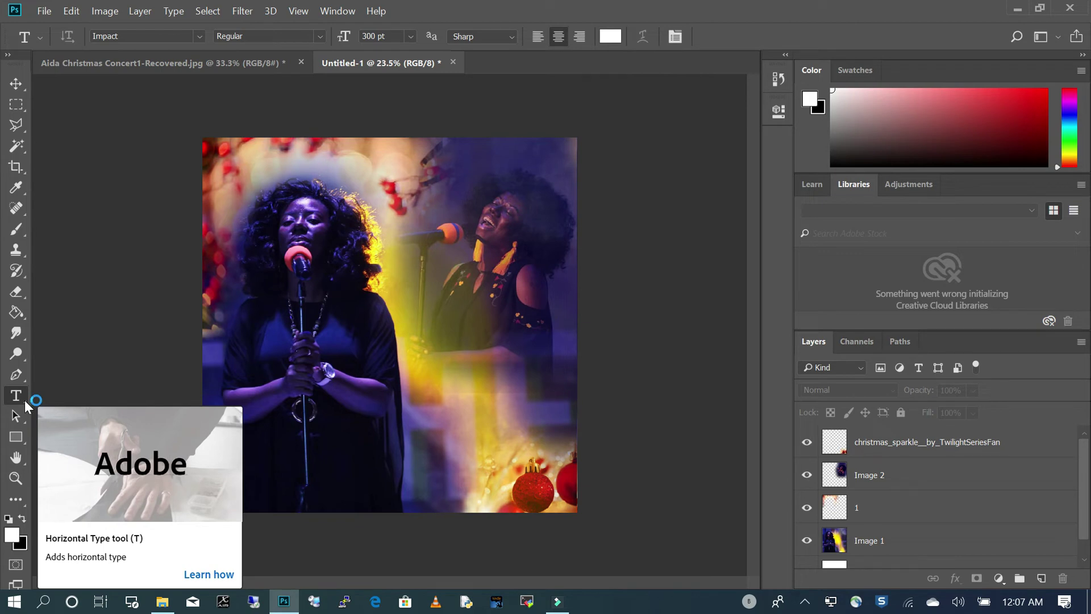
left_click(338, 352)
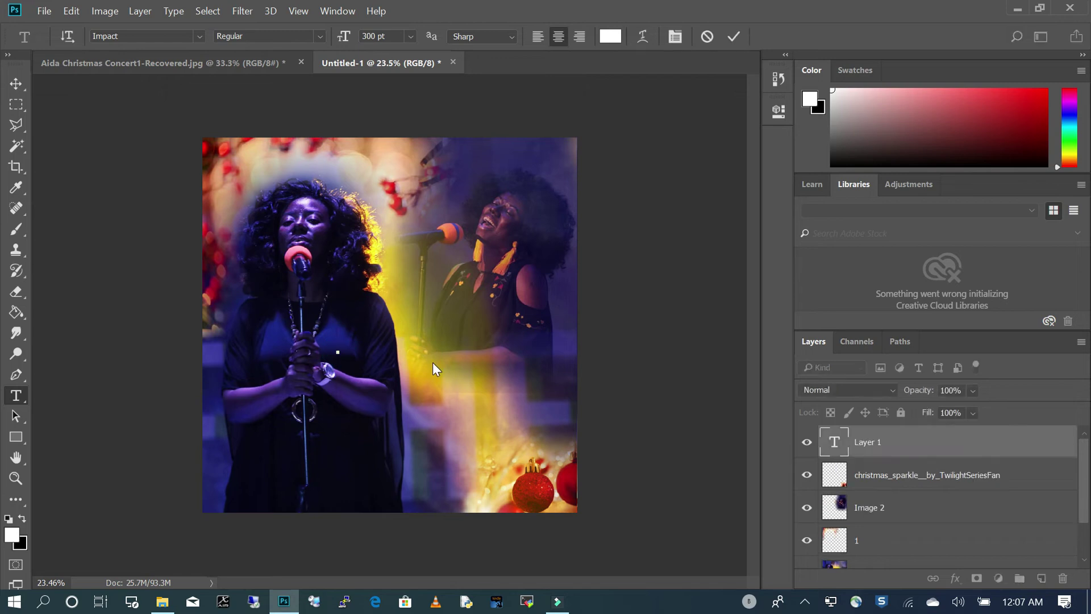
type("aida")
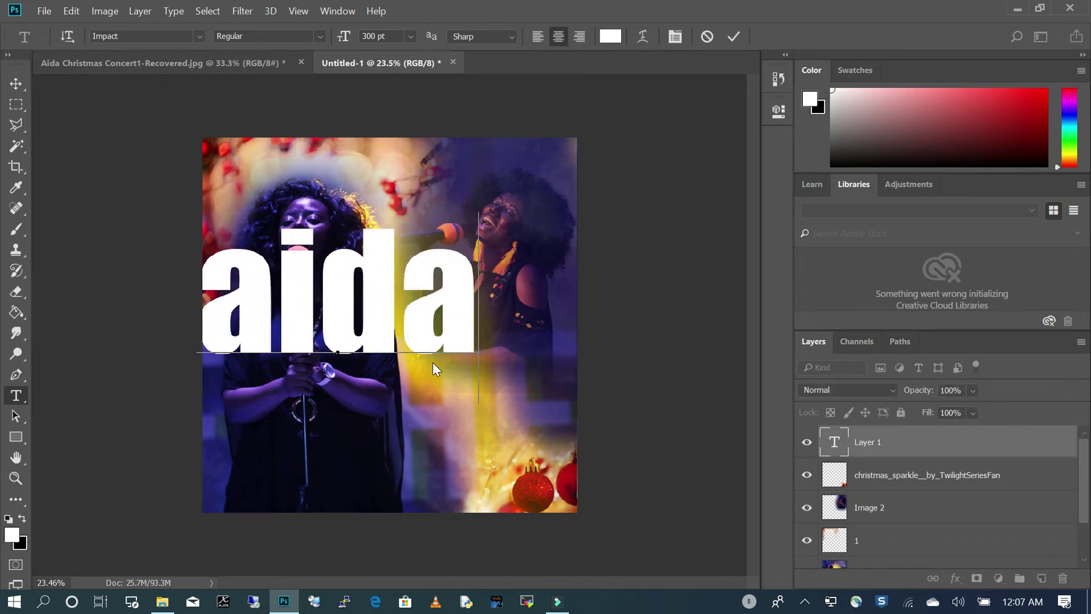
left_click(16, 85)
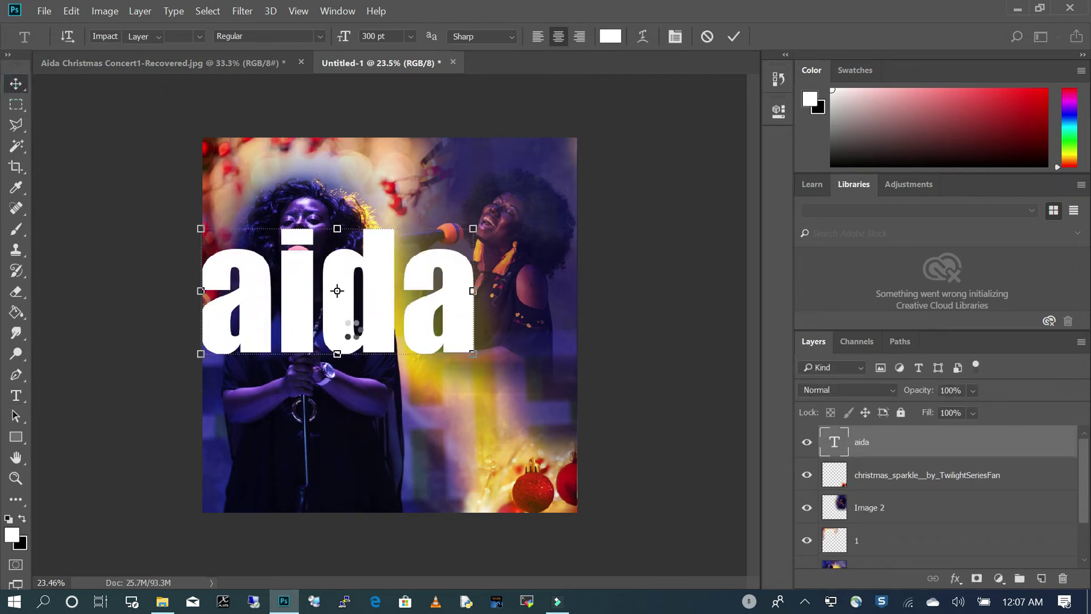
left_click_drag(378, 333, 430, 396)
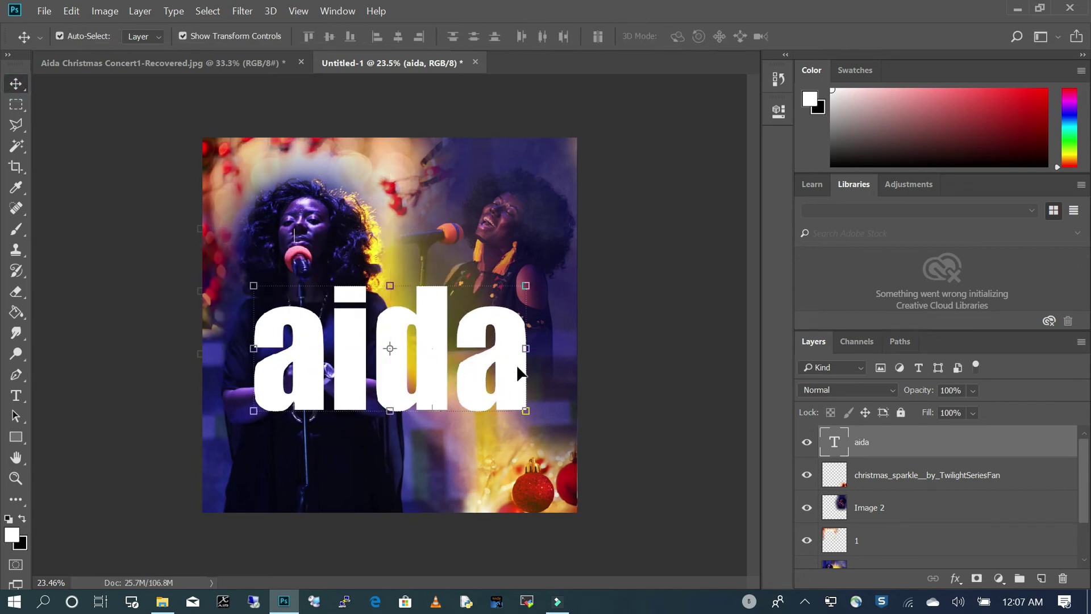
Recolour the "aida" title to dark red #c2050e and move it slightly lower on the flyer
key("t")
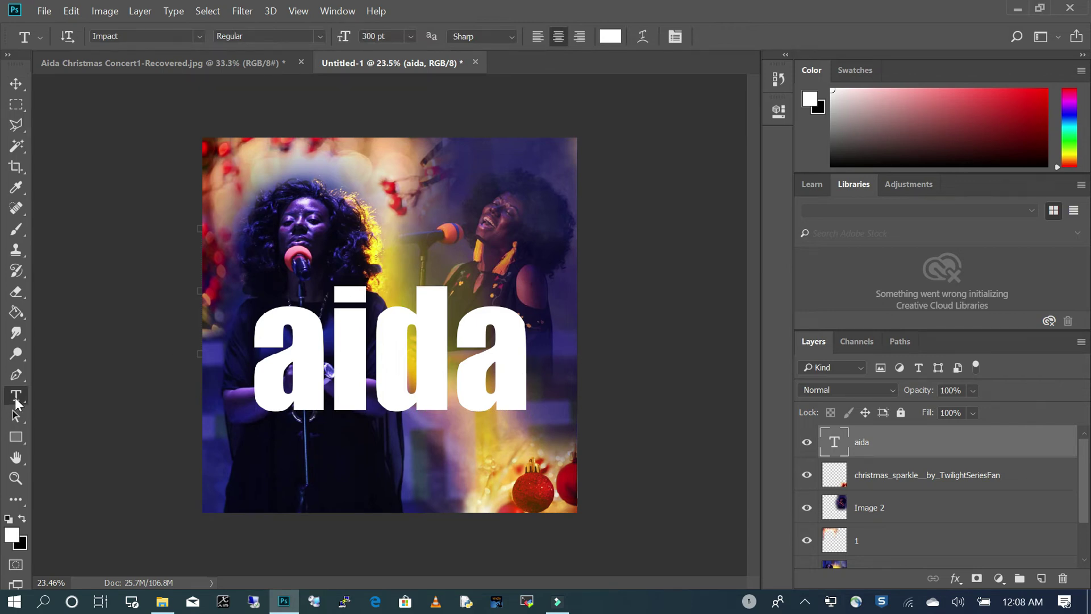
left_click(469, 361)
left_click_drag(525, 369, 253, 361)
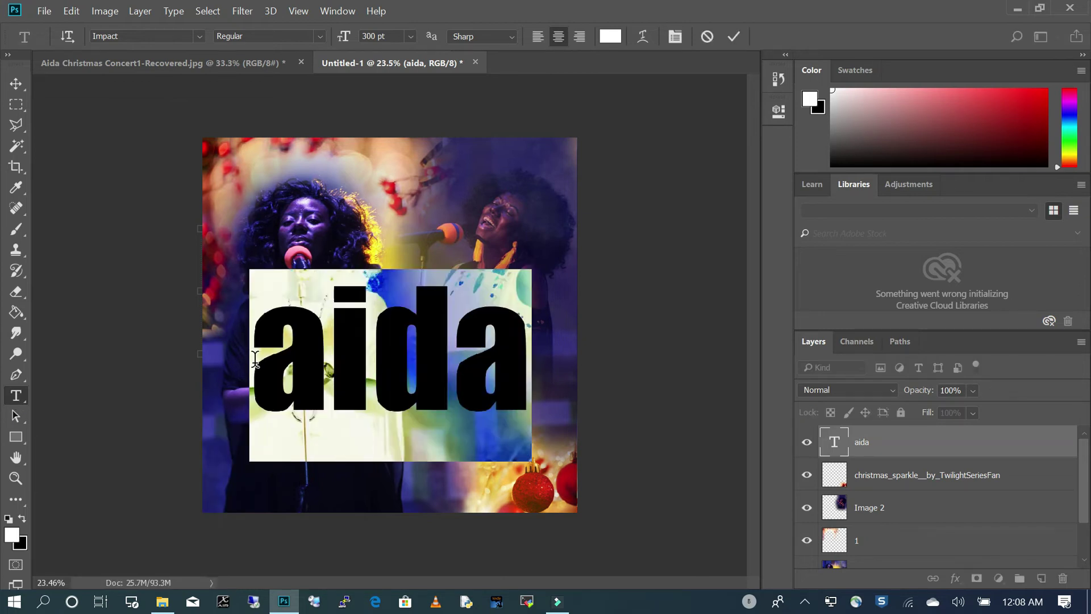
left_click(15, 537)
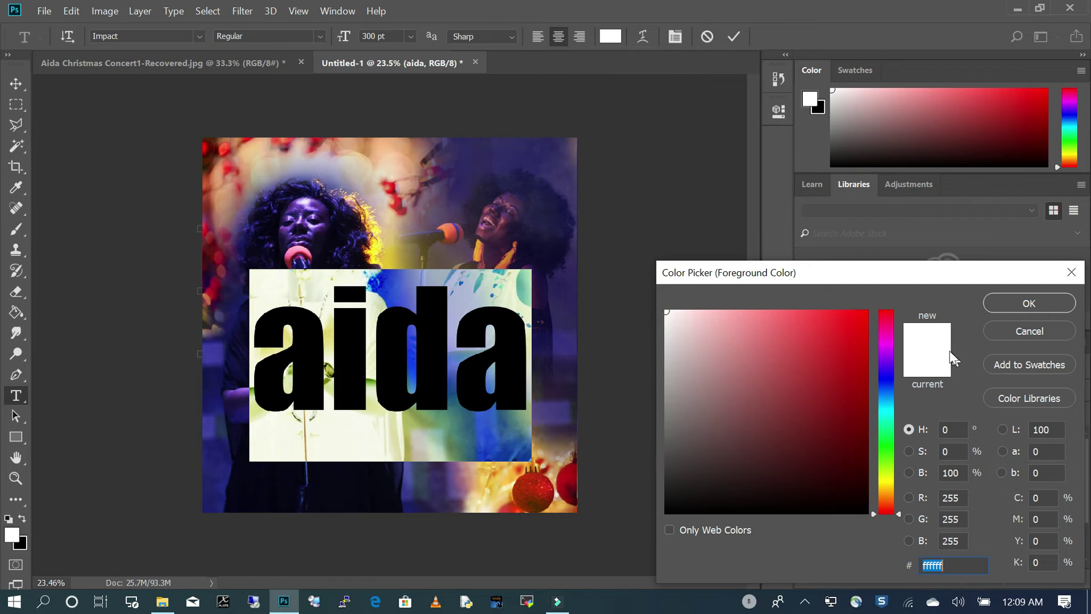
left_click(571, 471)
mouse_move(571, 471)
left_mouse_down()
mouse_move(470, 480)
mouse_move(574, 466)
mouse_move(575, 392)
mouse_move(584, 458)
left_mouse_up()
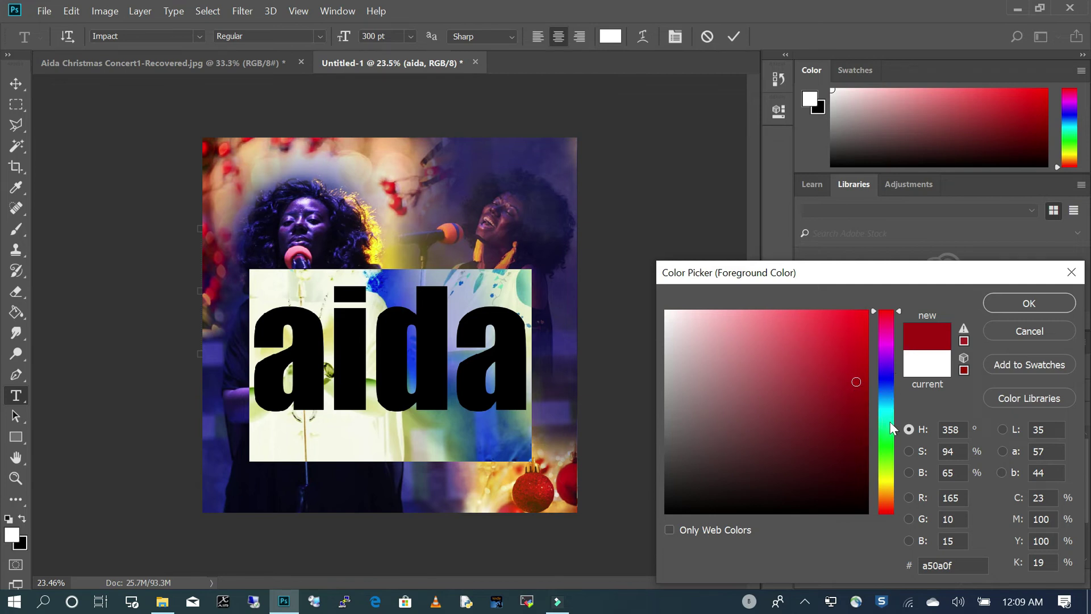
left_click_drag(886, 498, 887, 310)
left_click_drag(472, 173, 485, 198)
left_click_drag(315, 181, 569, 473)
left_click(862, 358)
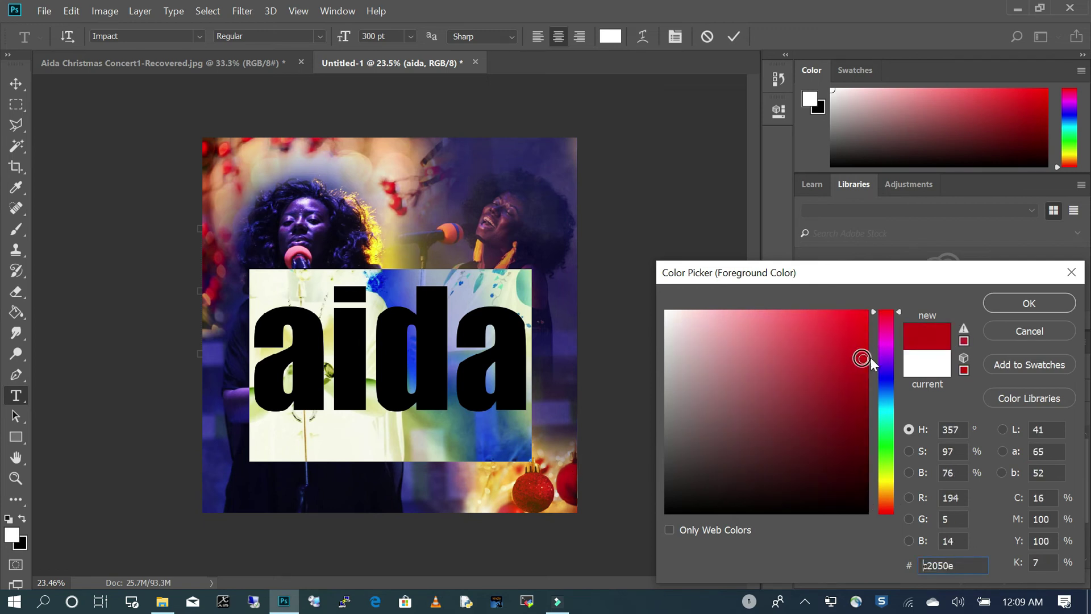
left_click(1017, 302)
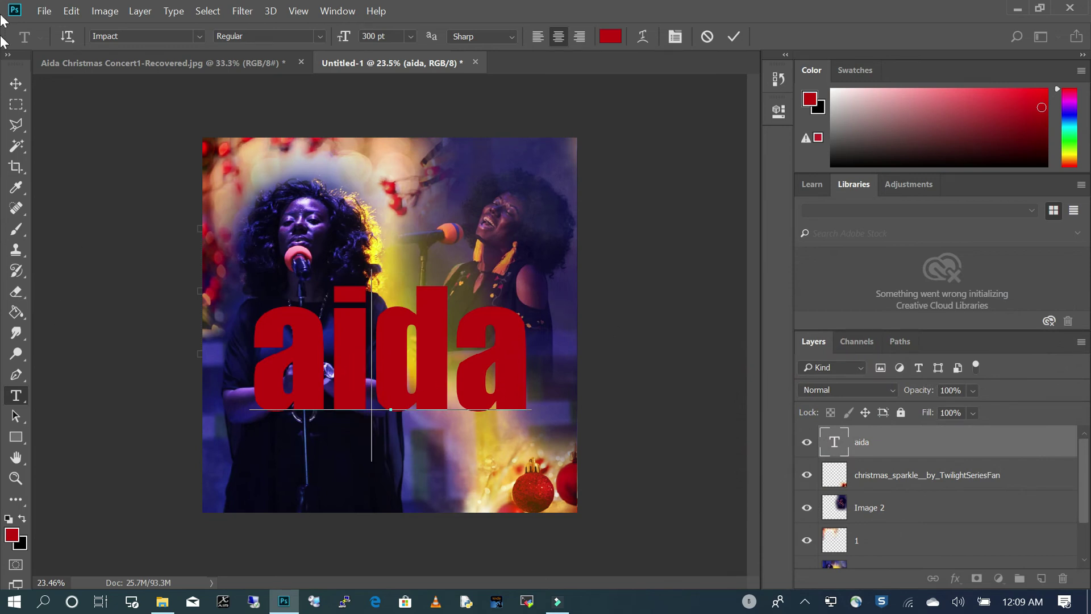
left_click(16, 84)
left_click_drag(433, 371, 441, 407)
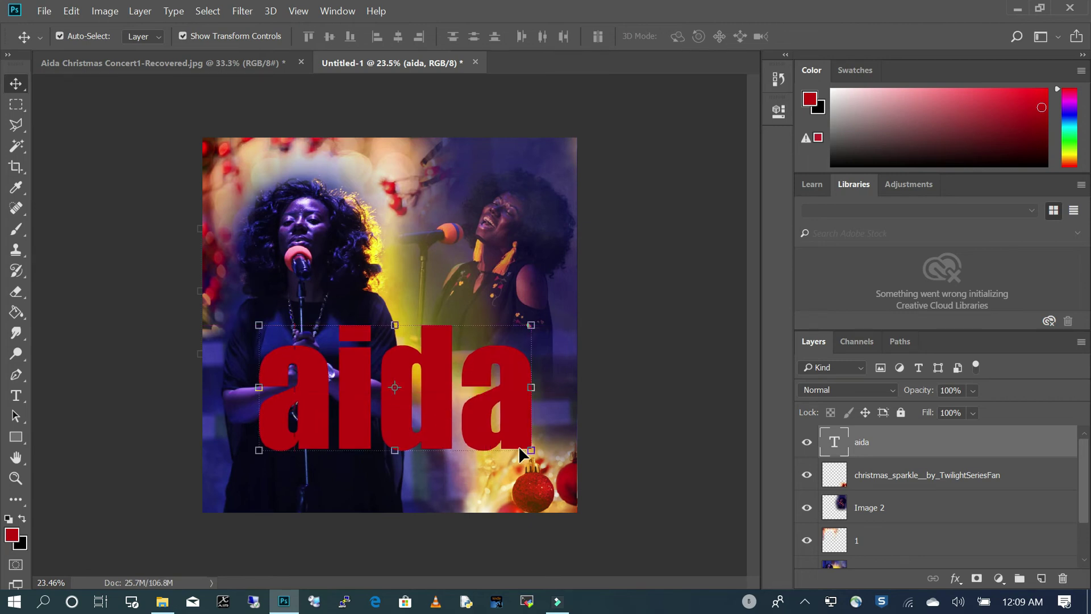
left_click(16, 395)
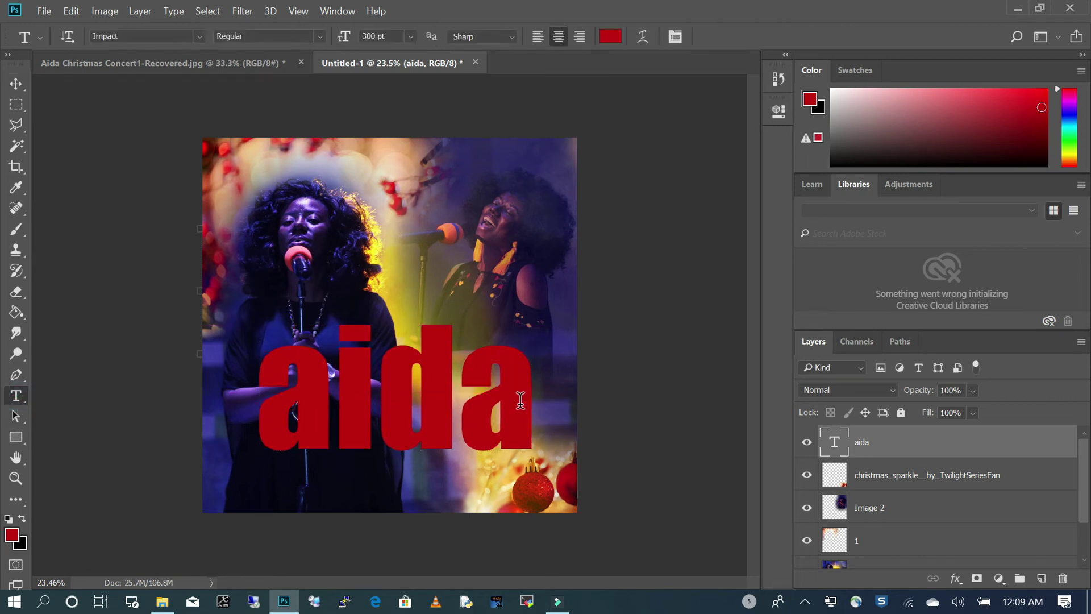
left_click_drag(529, 397, 256, 398)
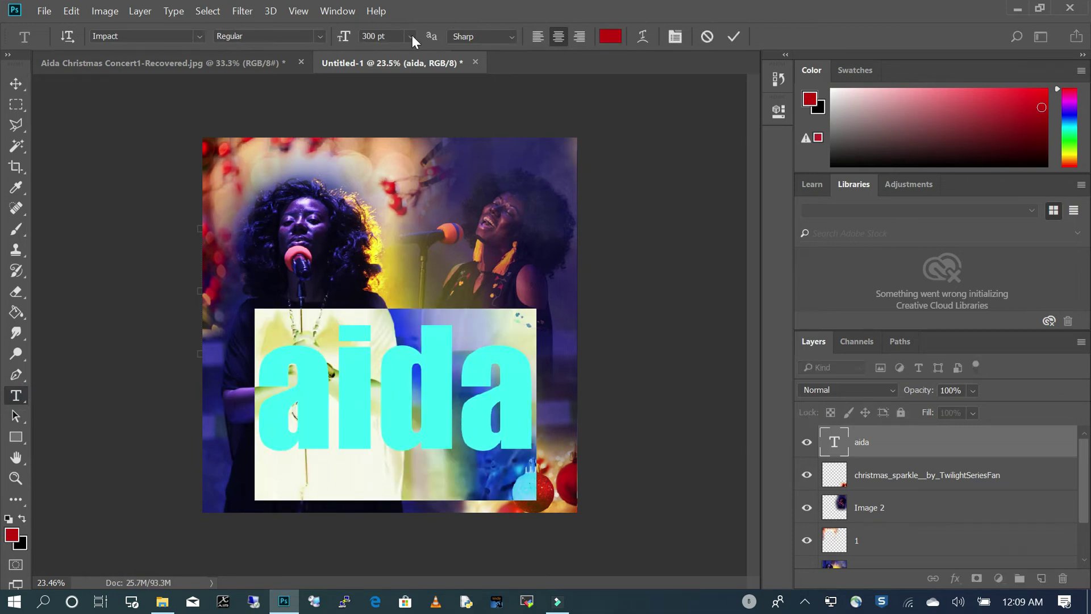
left_click(410, 36)
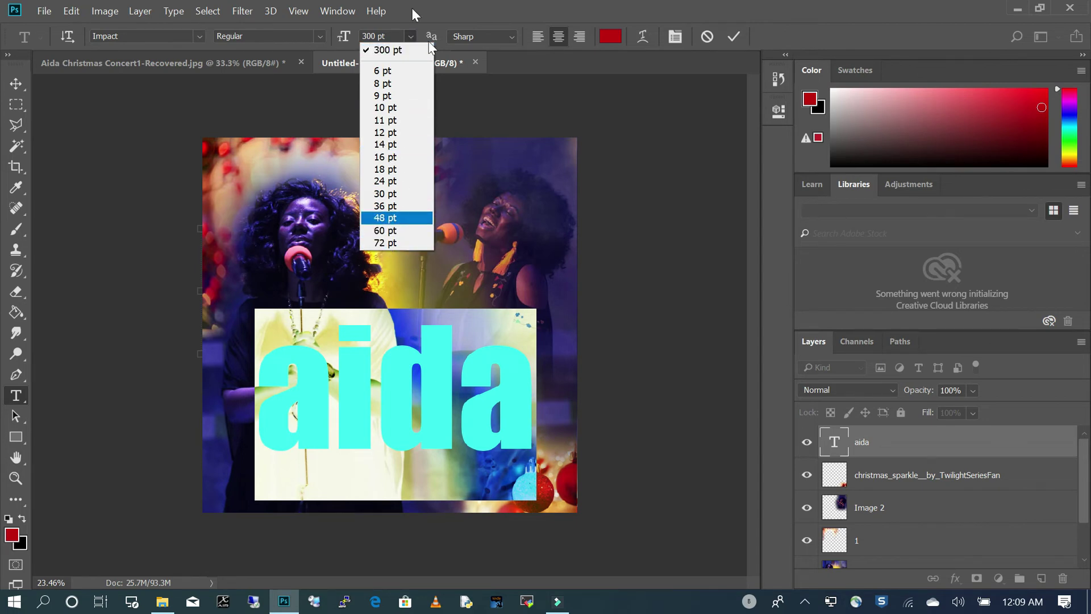
left_click(405, 48)
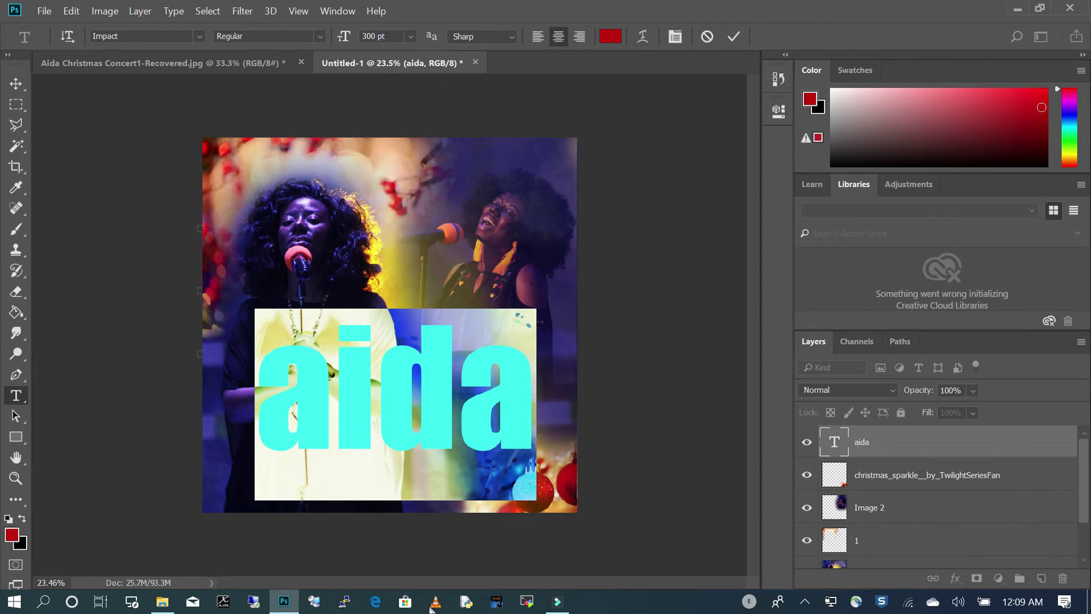
left_click(594, 382)
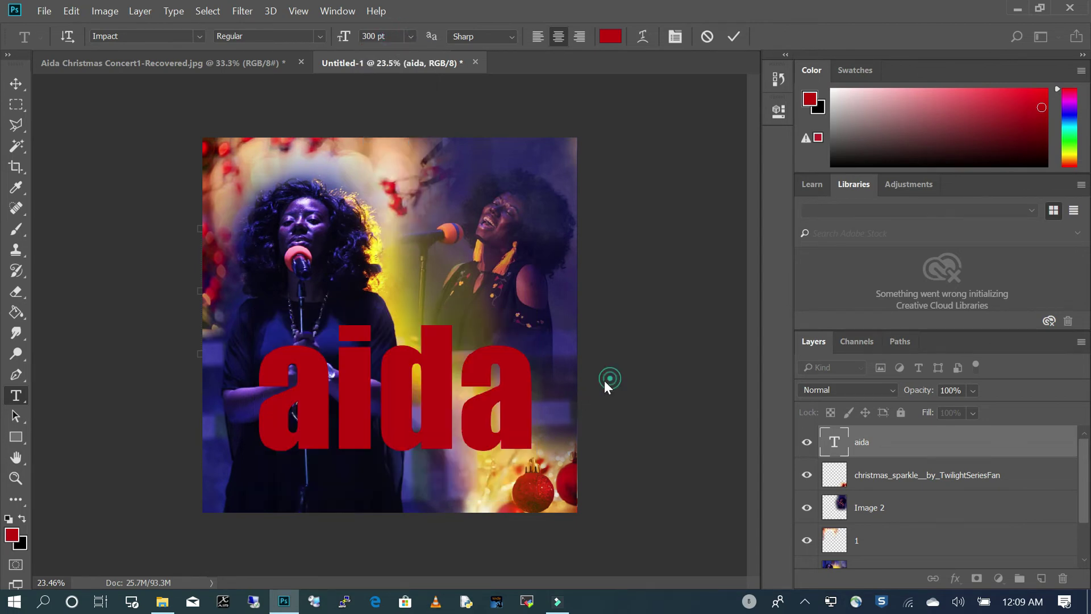
Scale the "aida" title down to about 96% and shift it towards the flyer's lower right, just above the red baubles
left_click(18, 85)
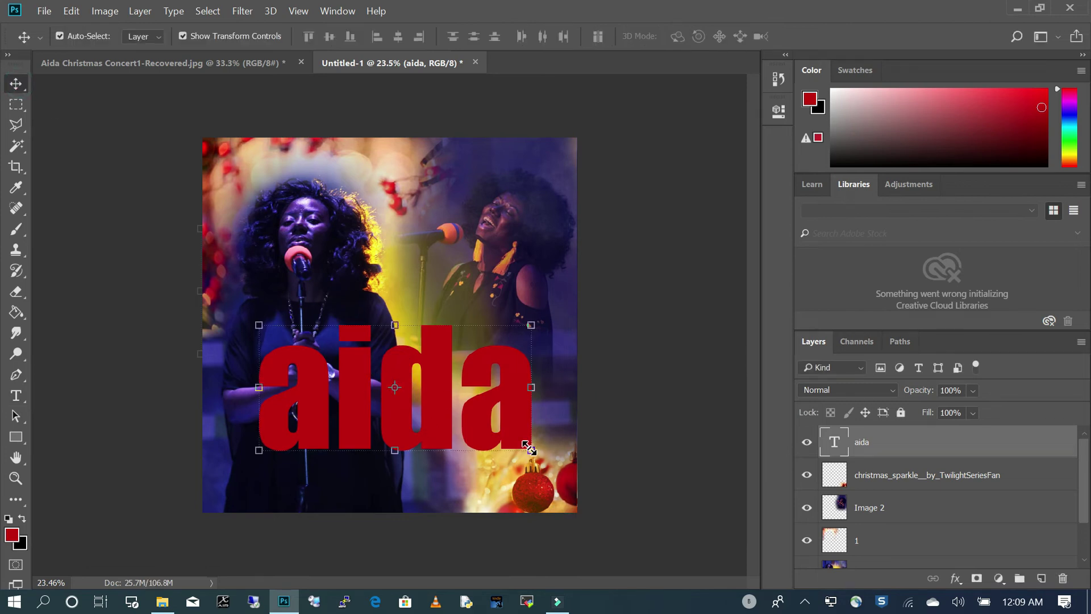
mouse_move(531, 448)
left_mouse_down()
mouse_move(551, 466)
mouse_move(538, 445)
left_mouse_up()
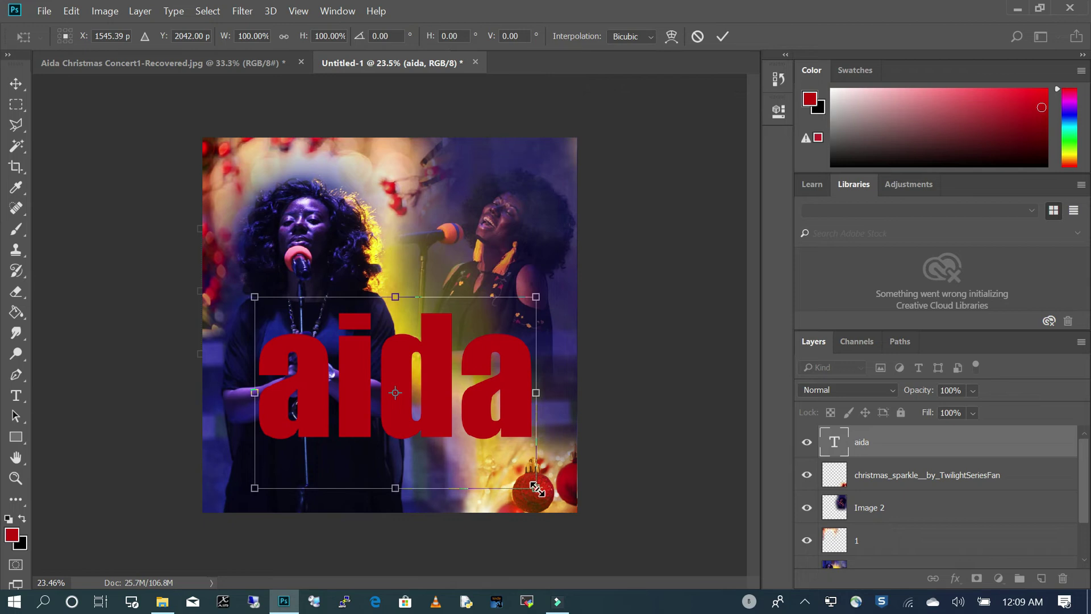
mouse_move(536, 487)
left_mouse_down()
mouse_move(560, 490)
mouse_move(605, 567)
mouse_move(527, 481)
left_mouse_up()
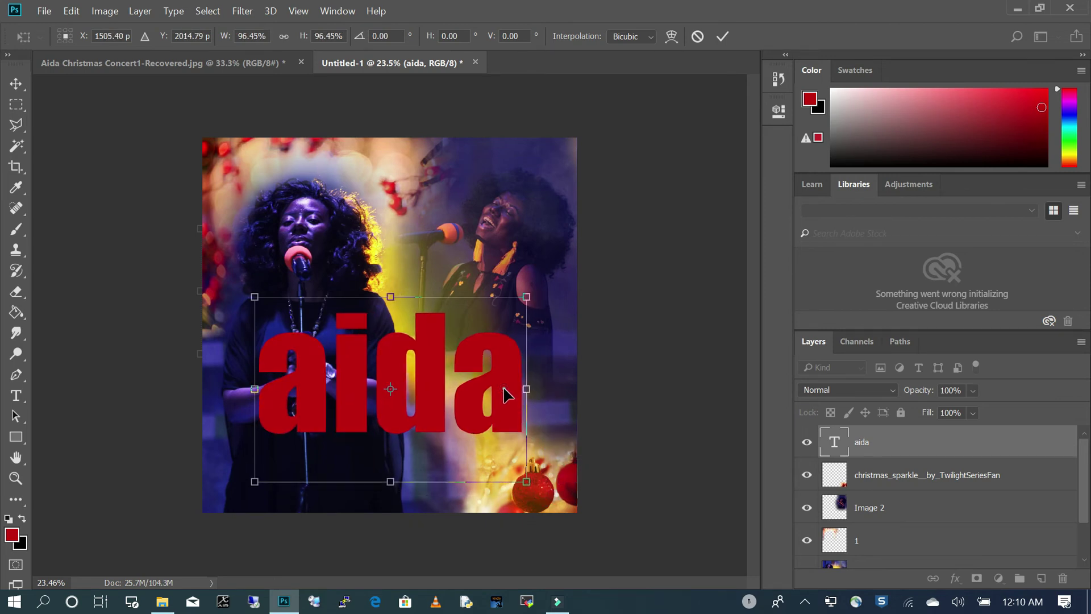
key("Return")
left_click_drag(503, 387, 524, 404)
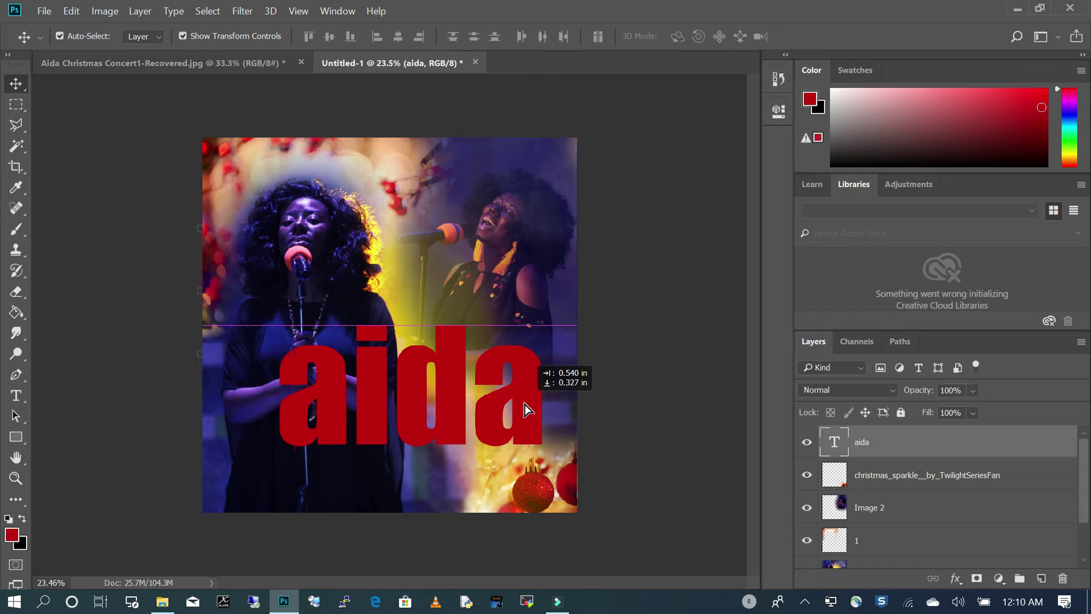
left_click_drag(524, 404, 525, 403)
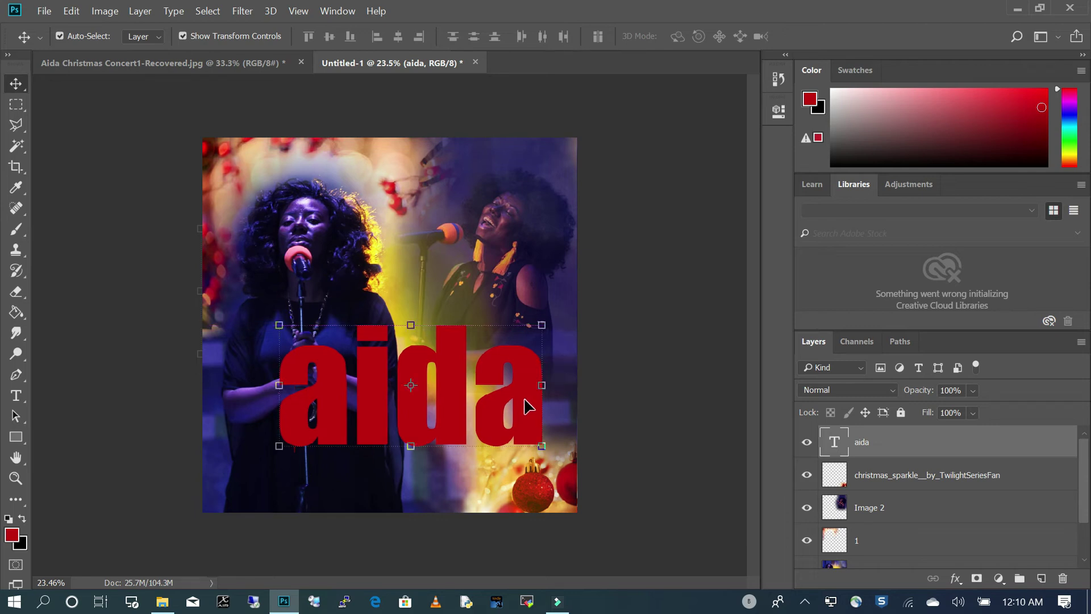
left_click(379, 374)
Add a separate text layer reading "Christmas" in 60 pt Impact over the first singer's chest
left_click(16, 395)
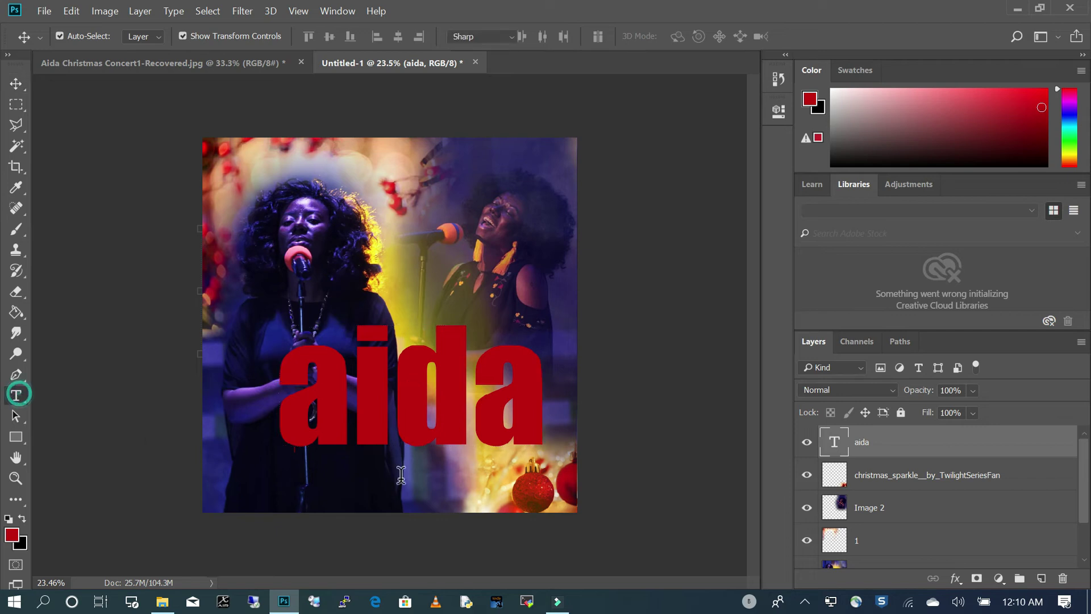
left_click(296, 296)
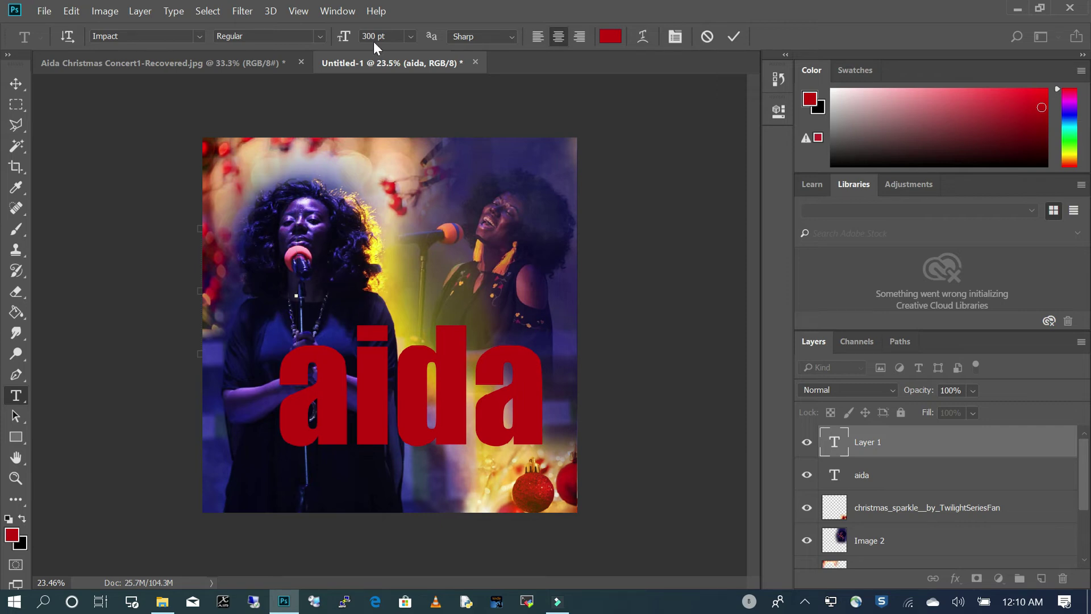
left_click(409, 35)
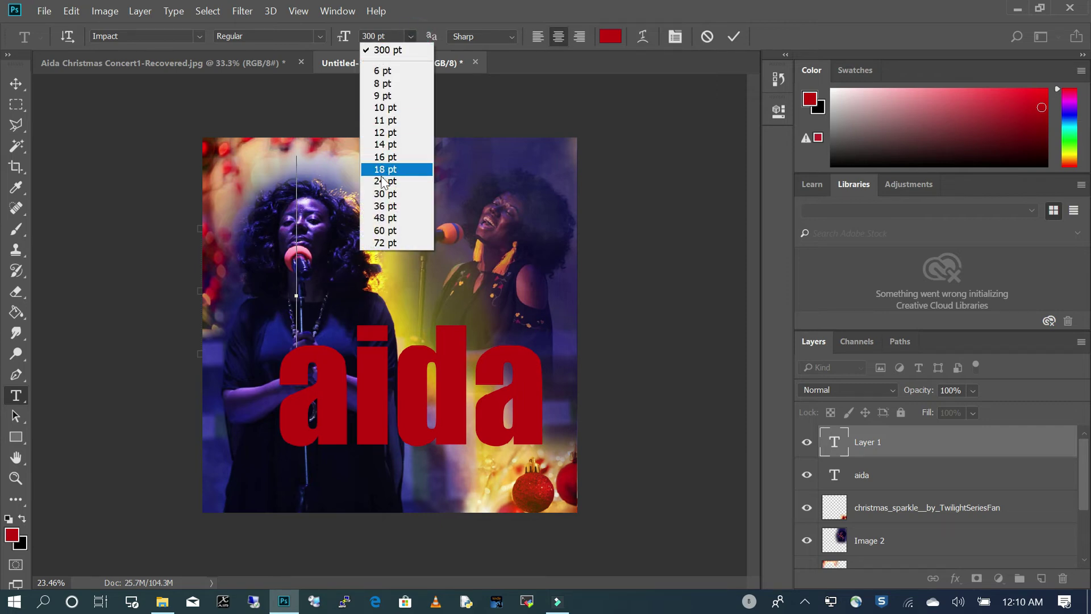
left_click(383, 230)
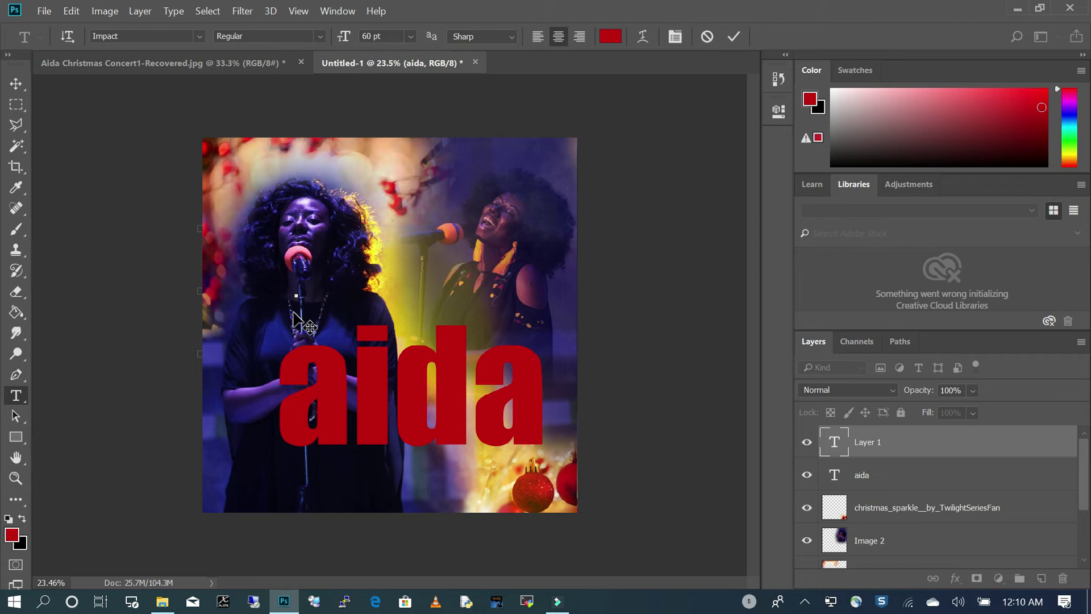
type("c")
key("BackSpace")
type("Chri")
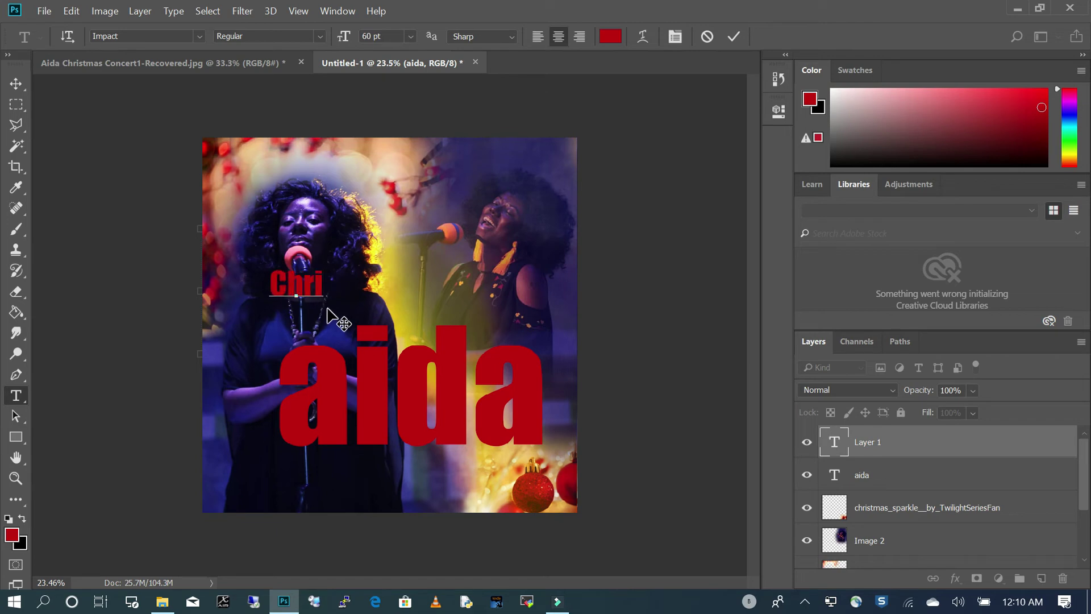
type("stmas")
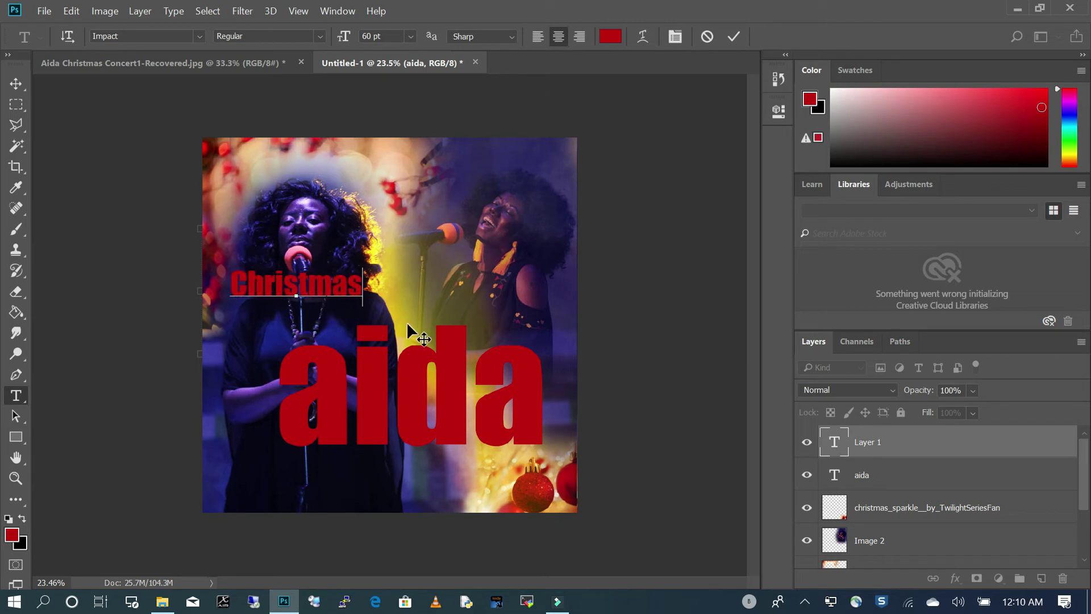
Recolour the whole "Christmas" text to white
left_click_drag(361, 281, 228, 284)
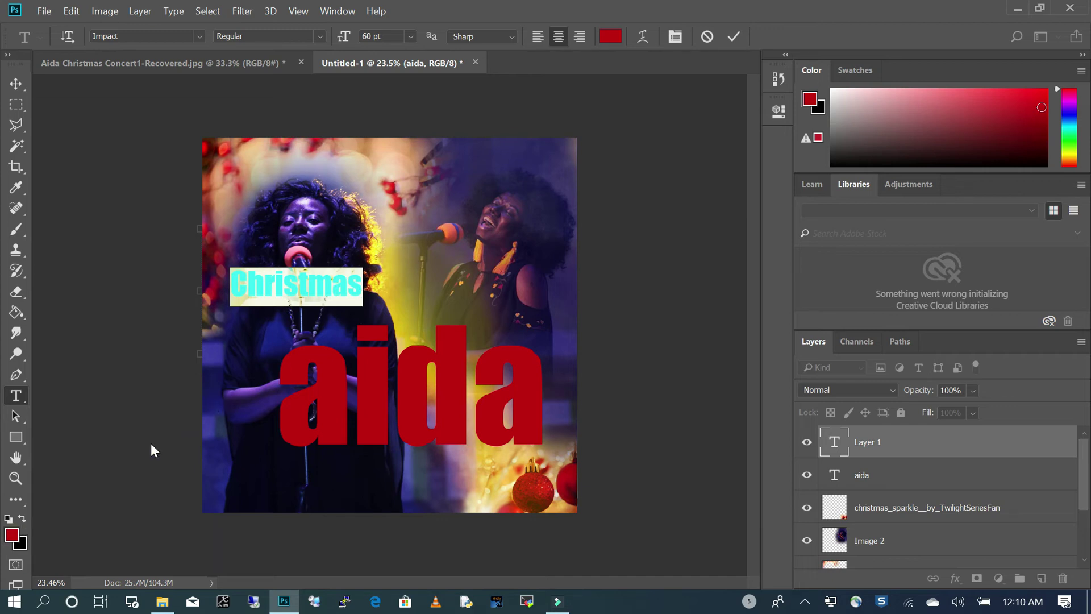
left_click(9, 518)
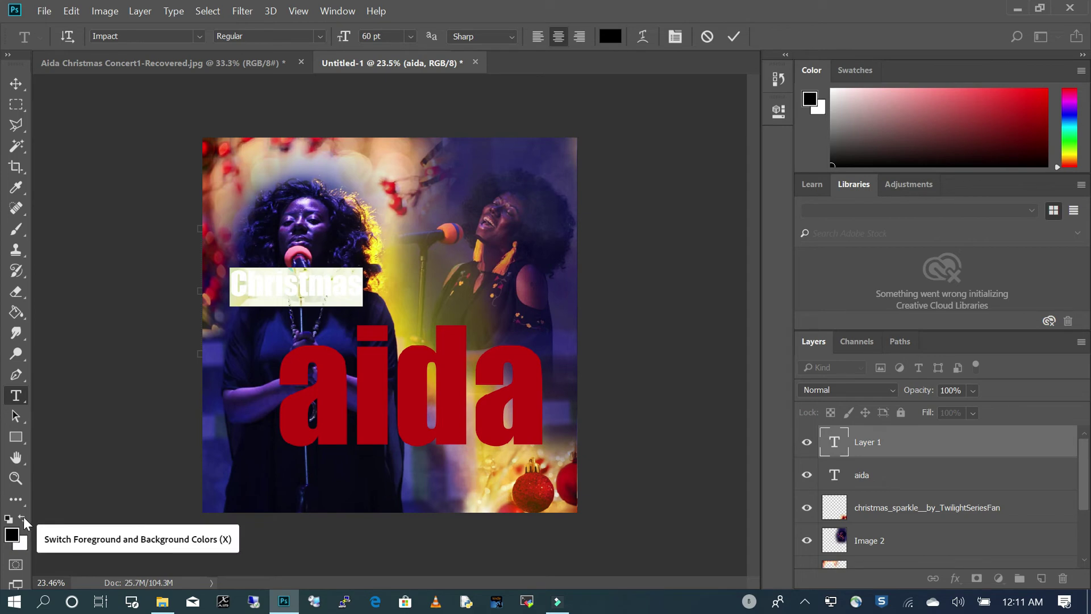
left_click(23, 519)
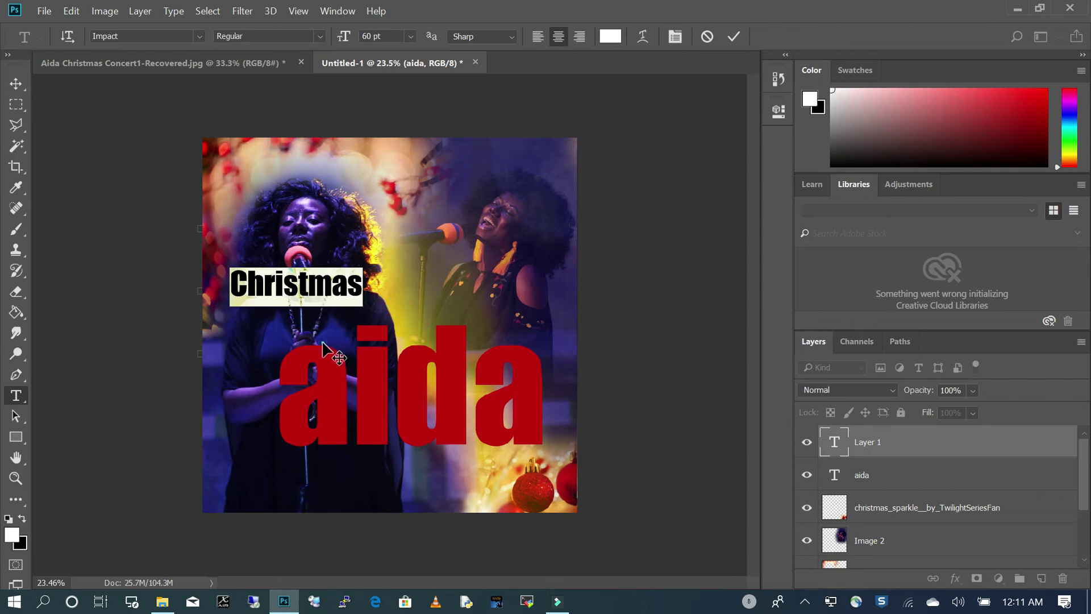
left_click(275, 284)
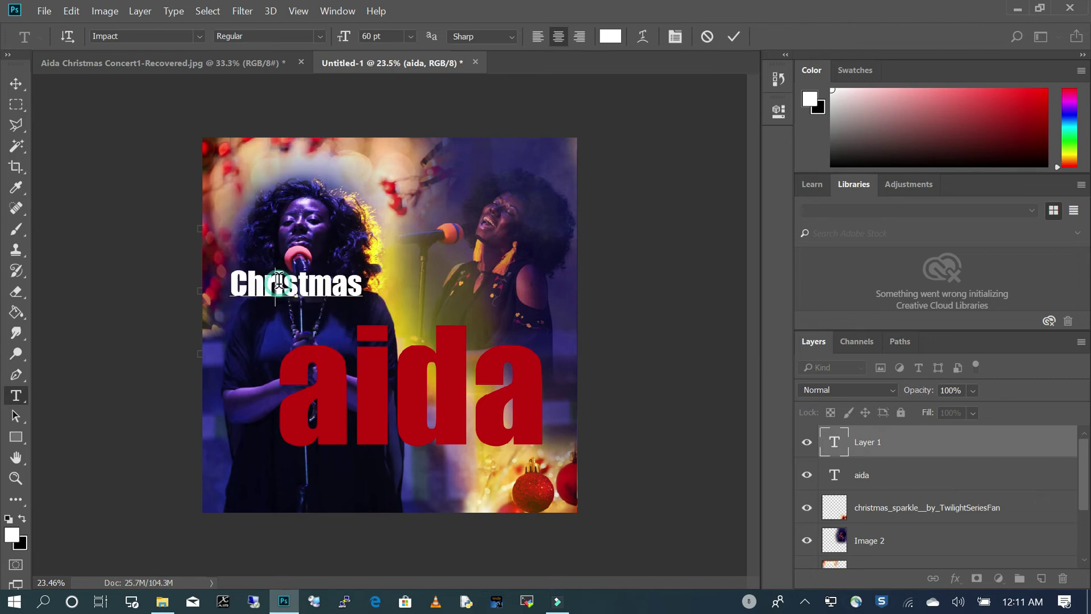
Move the "Christmas" text directly beneath "aida", aligned with its left edge, and nudge it down to leave a small gap
left_click(16, 84)
left_click(318, 283)
left_click_drag(323, 313, 361, 469)
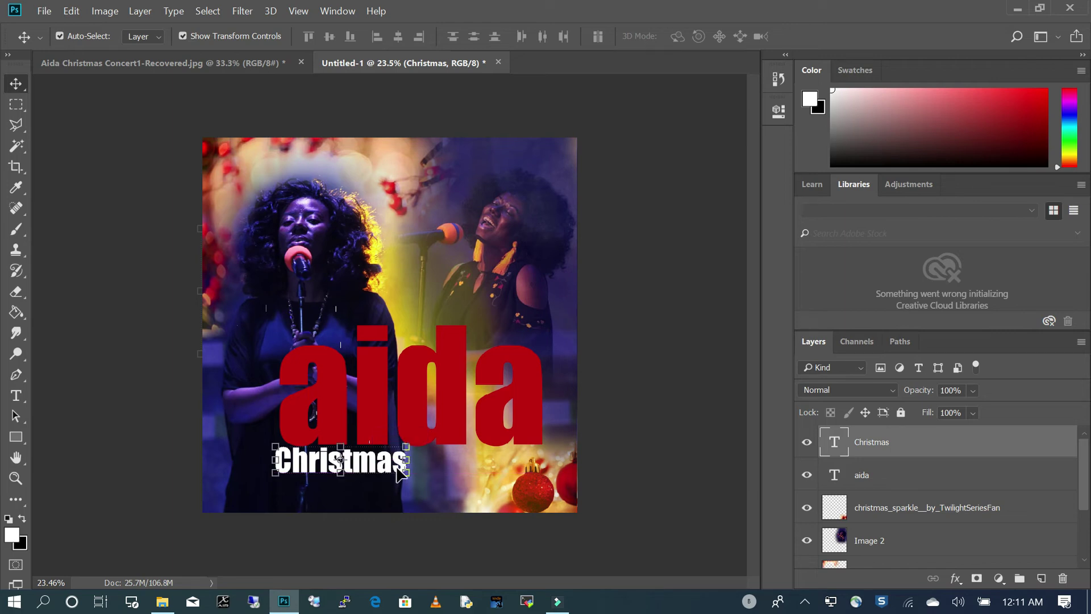
key("Down")
key("Down")
key("Down")
key("Down")
key("Down")
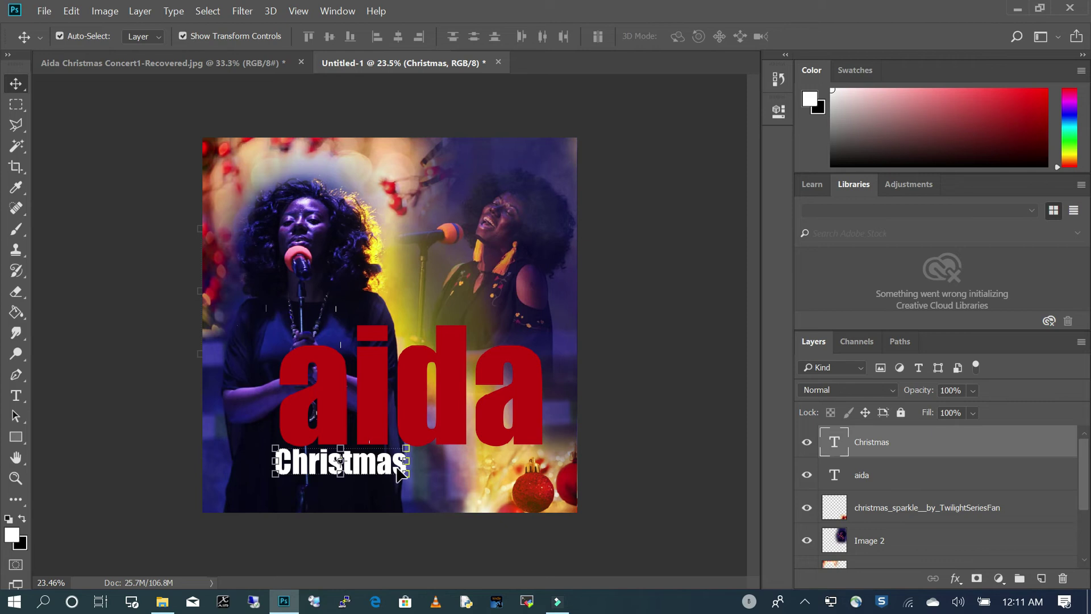
key("Left")
key("Right")
left_click(379, 496)
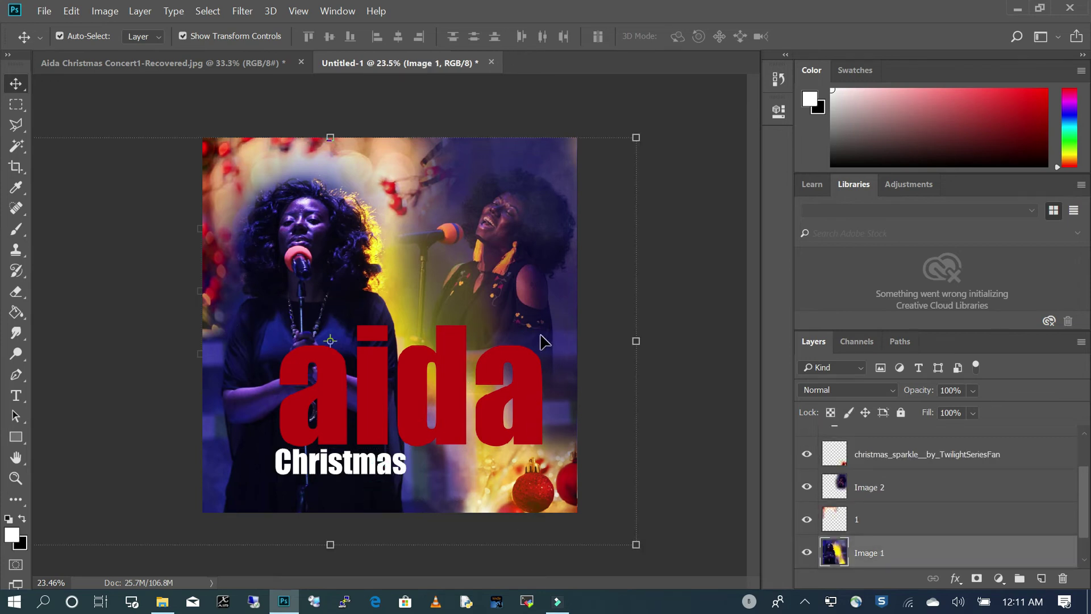
left_click(455, 400)
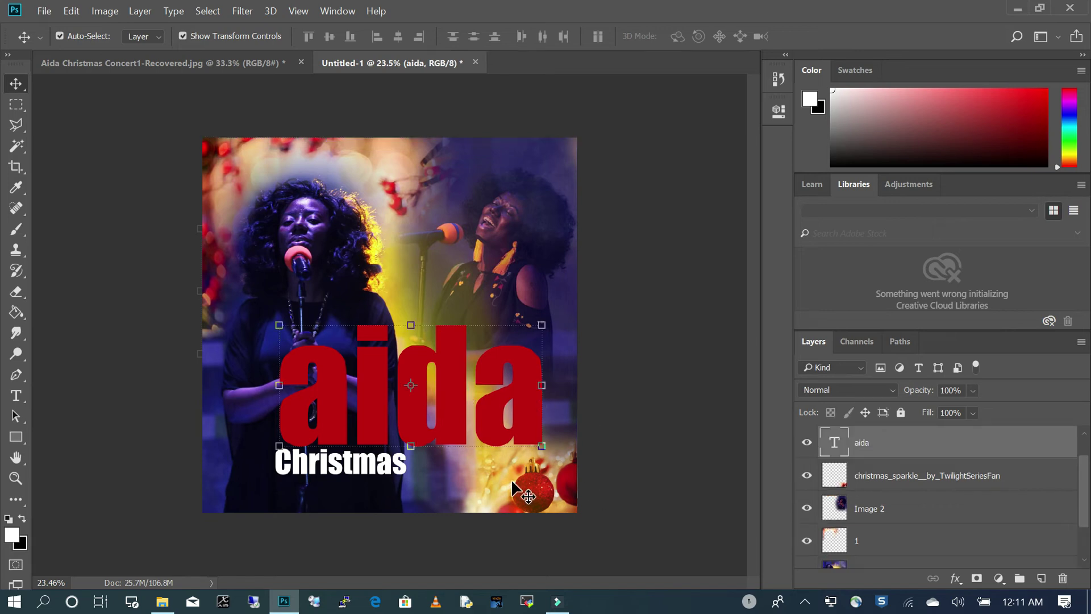
left_click(369, 468)
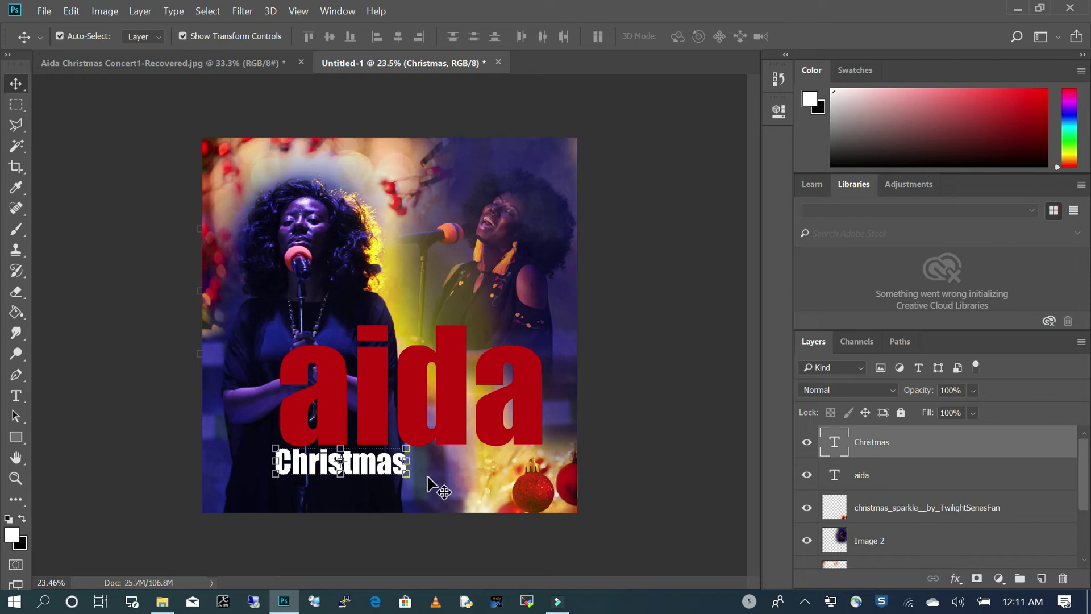
key("Return")
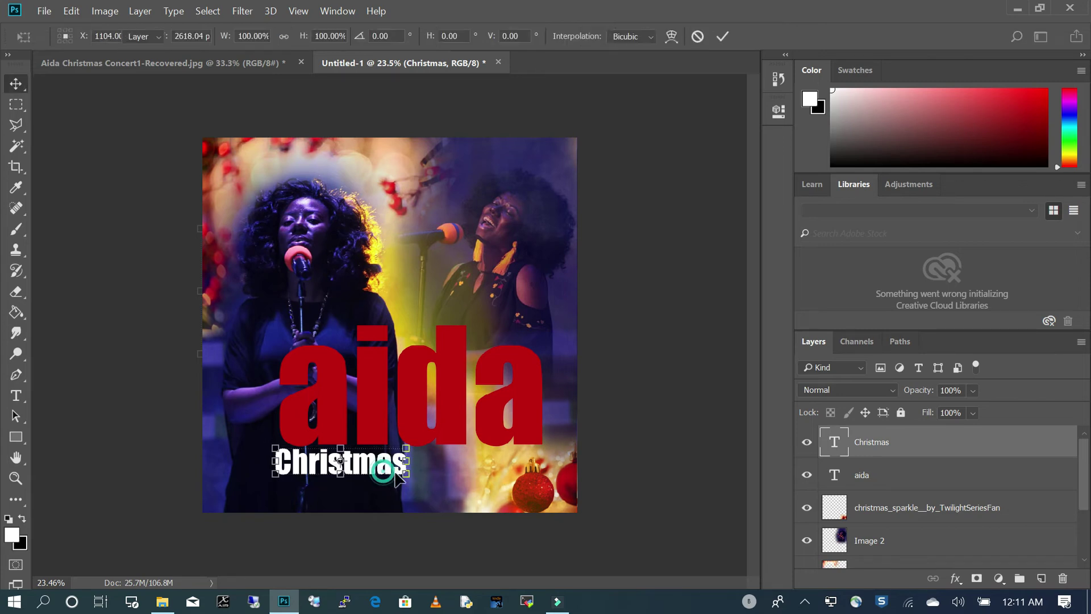
left_click(452, 503)
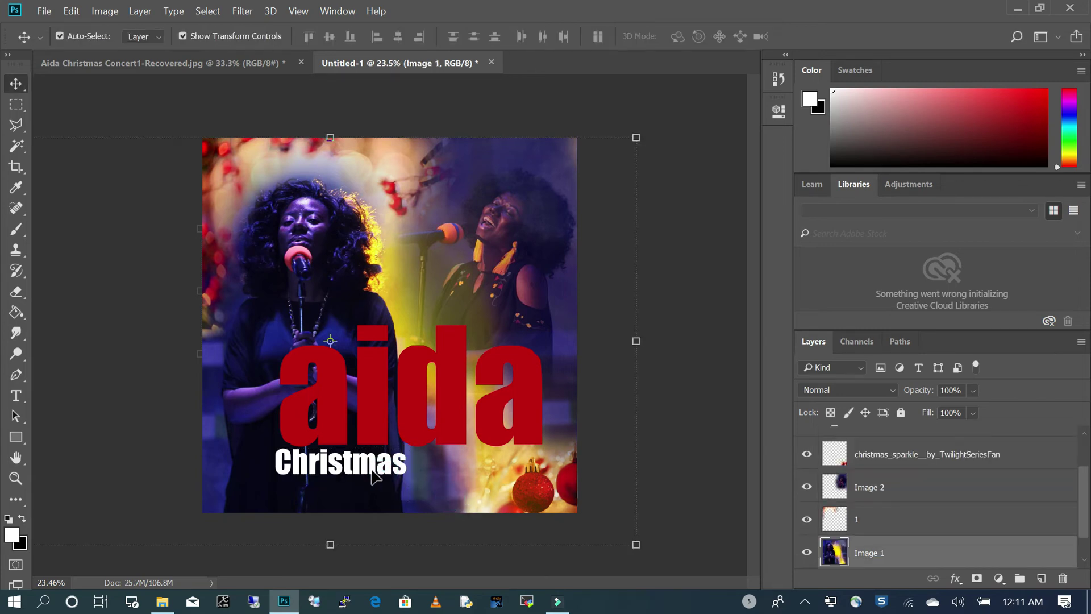
Add a white 60 pt text layer reading "Concert" over the first singer and set its font to Novitha ScriptDemo
left_click(16, 394)
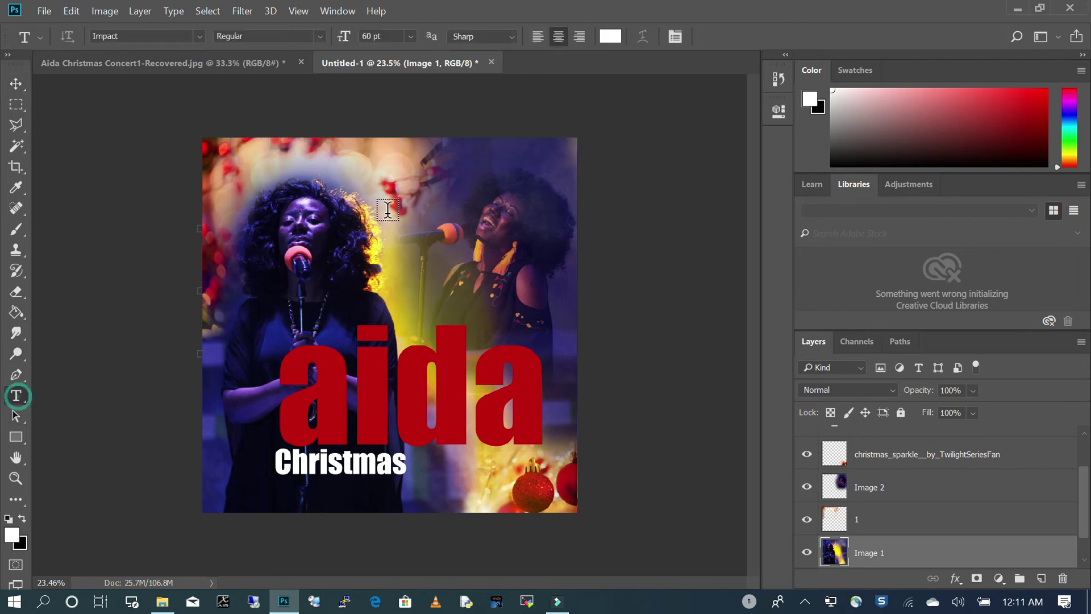
left_click(292, 270)
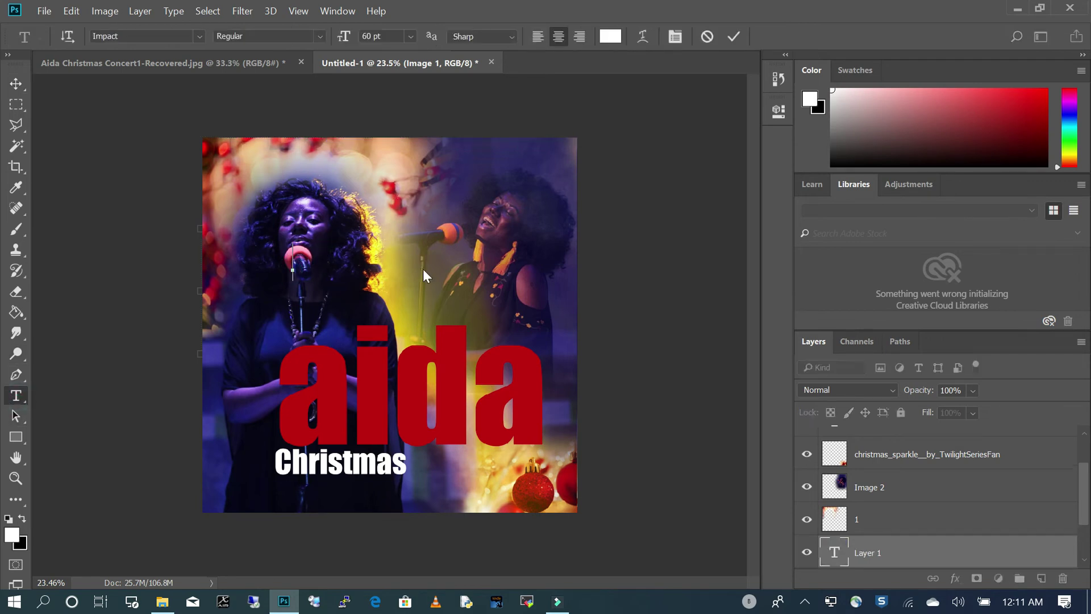
type("Concert")
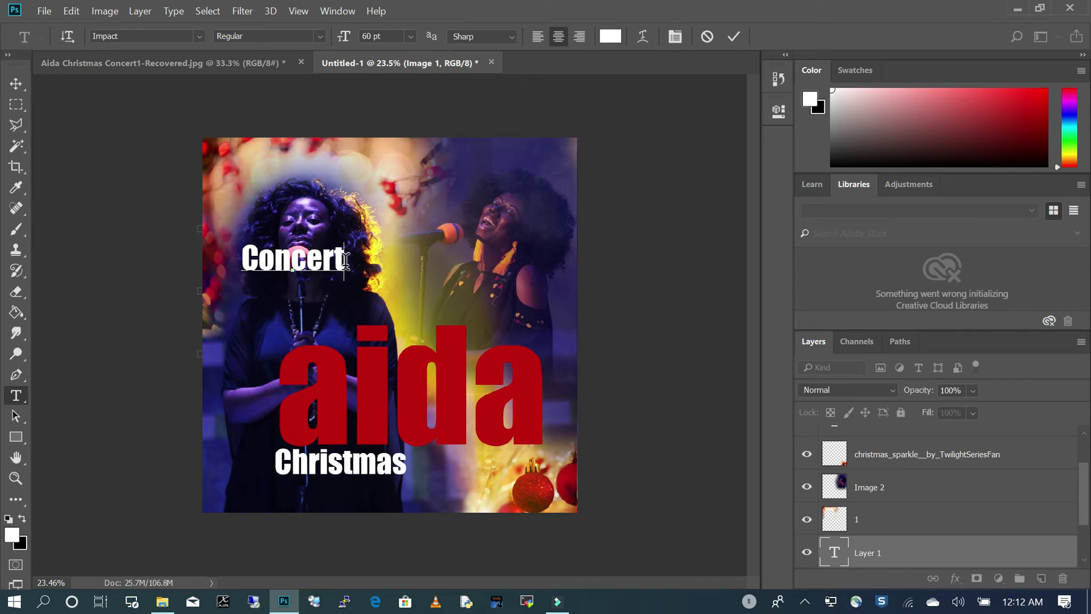
left_click_drag(345, 262, 192, 69)
left_click(199, 37)
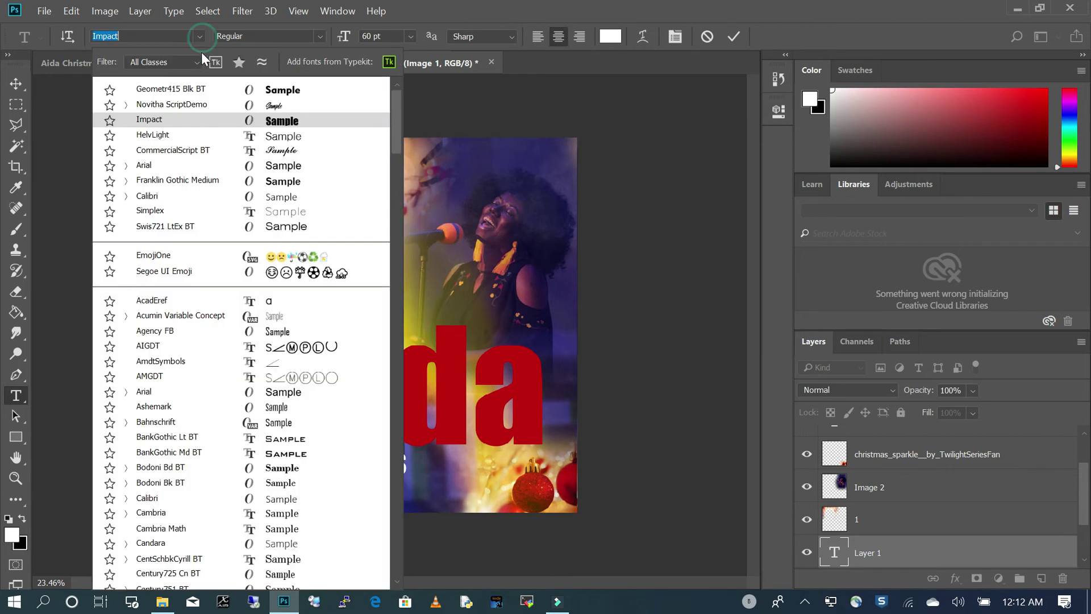
left_click(280, 105)
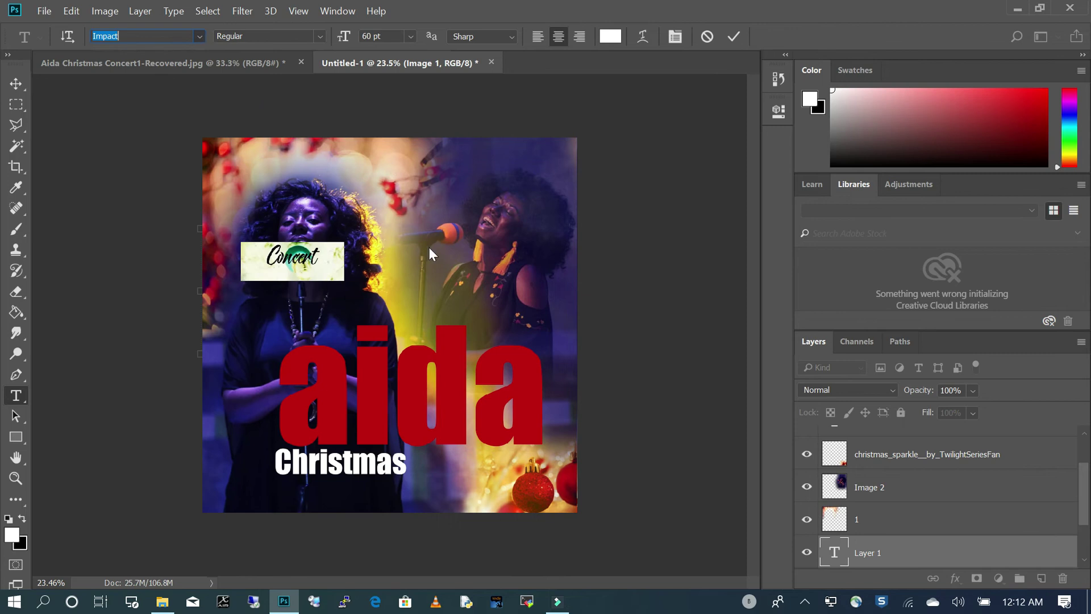
left_click(17, 84)
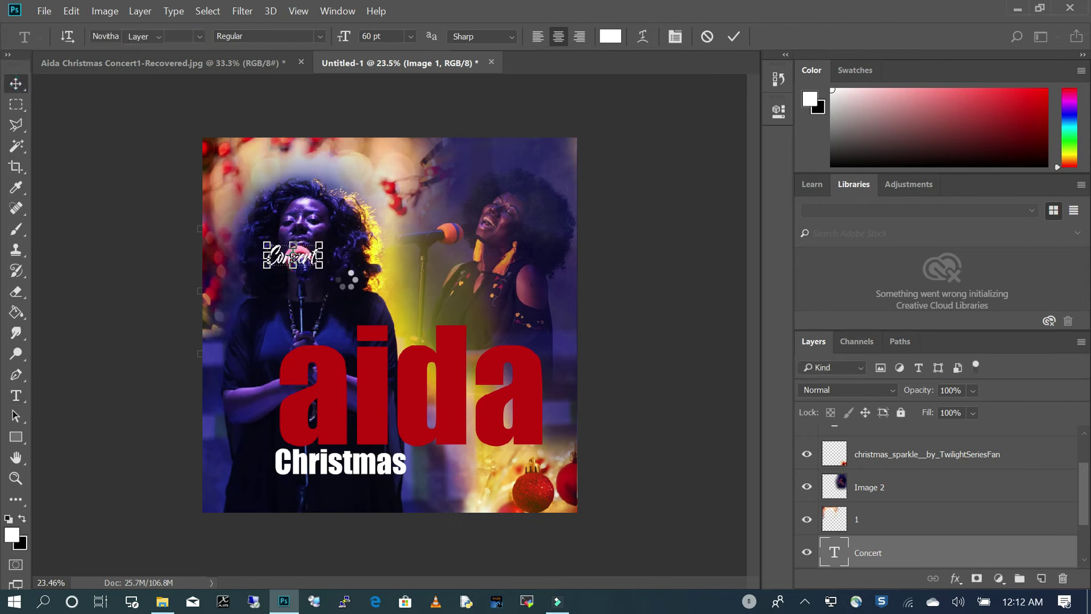
Scale the "Concert" text up to about 329% and move it beside "Christmas", overlapping the lower part of "aida"
key("ctrl+t")
left_click_drag(368, 299, 433, 345)
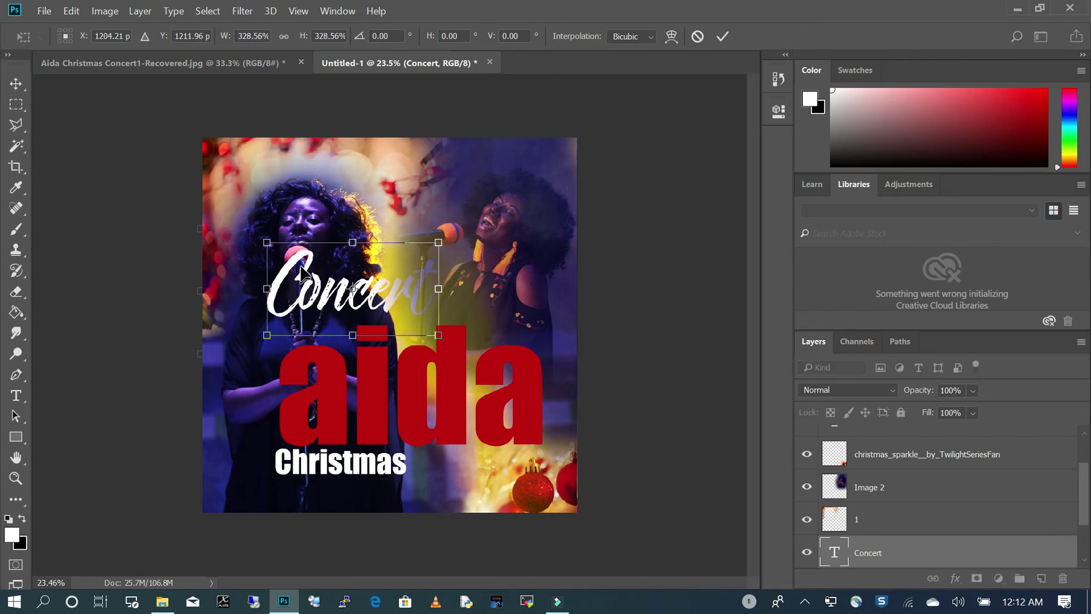
key("Return")
left_click_drag(303, 267, 424, 445)
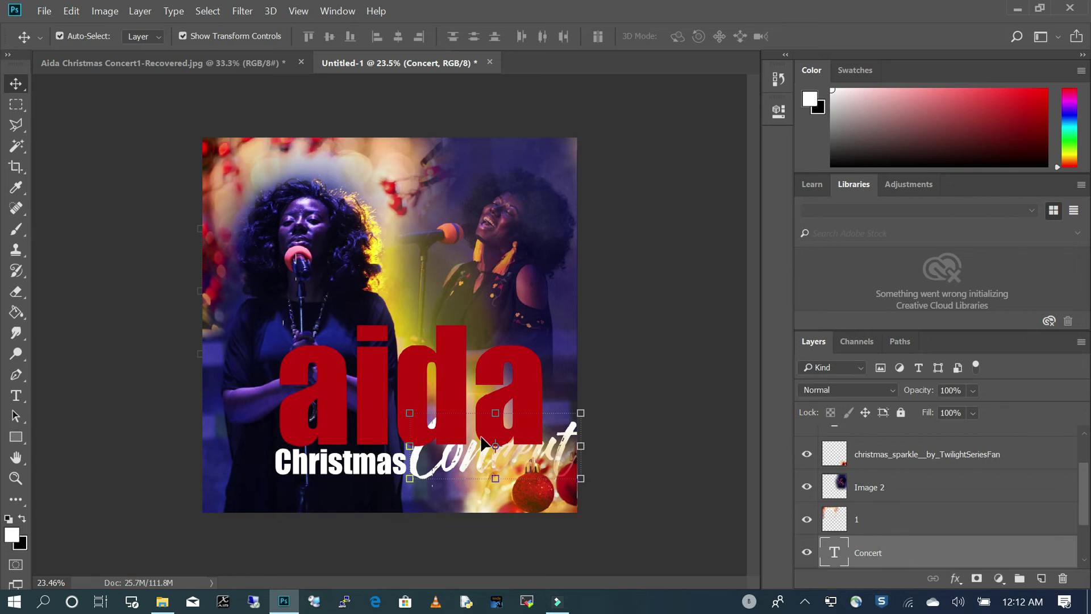
Reorder the "Concert" layer to sit directly above the "aida" layer, beneath "Christmas"
left_click(487, 466)
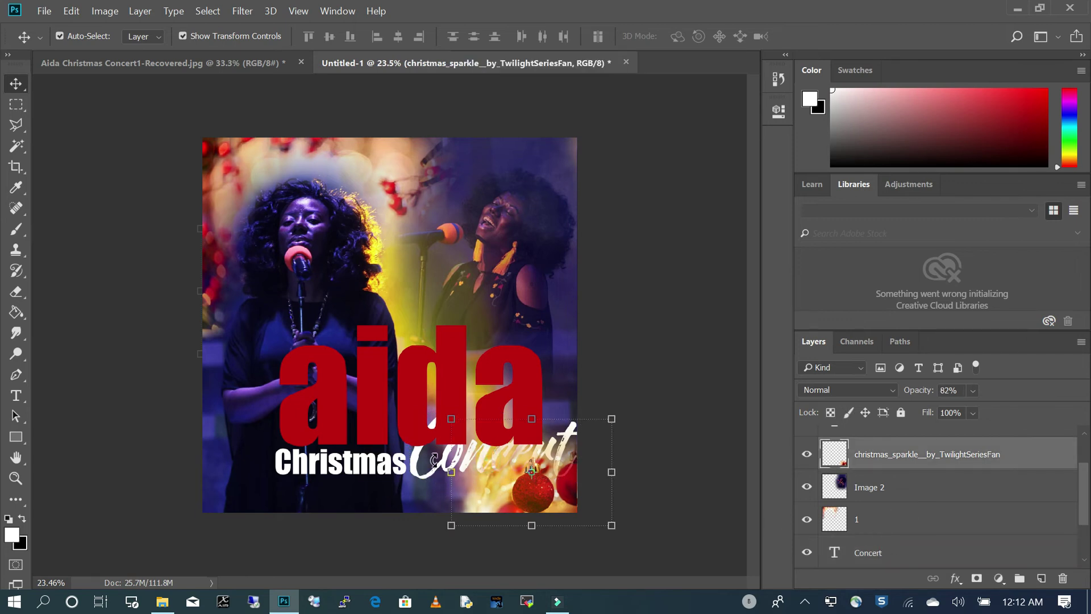
left_click(412, 462)
left_click(902, 553)
left_click_drag(901, 552, 903, 447)
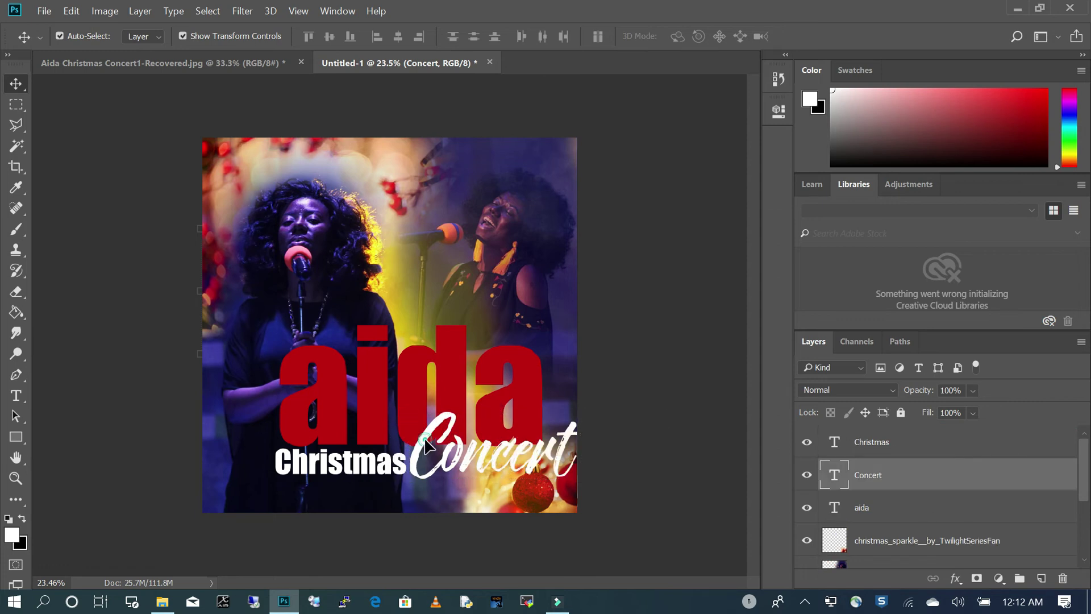
Shift the "aida", "Christmas" and "Concert" texts slightly left, keeping them together as one title group
left_click(335, 423)
left_click_drag(335, 423, 321, 421)
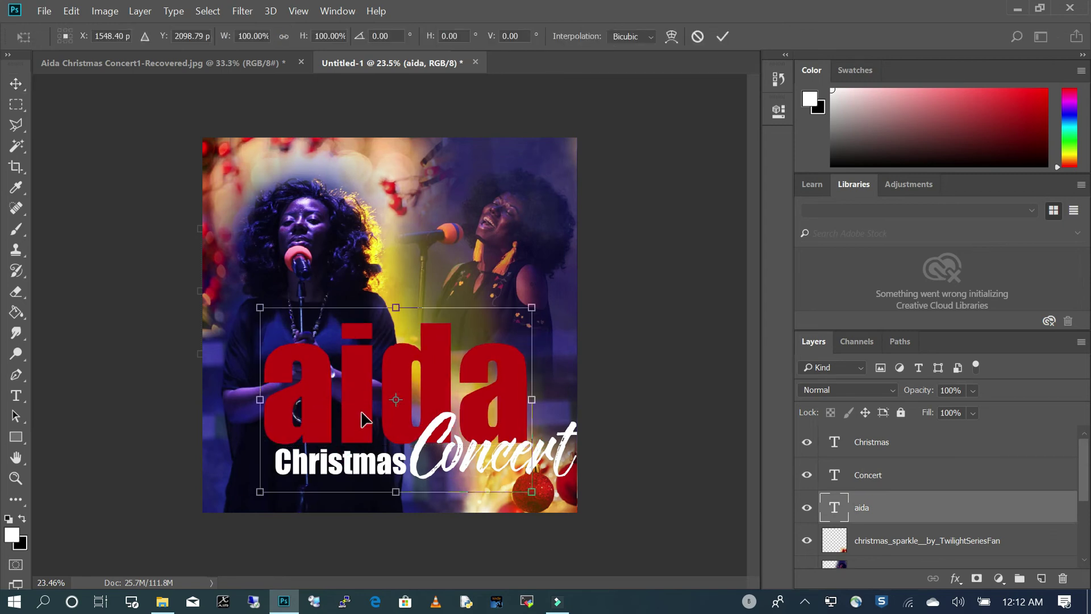
left_click(364, 464)
left_click_drag(364, 469, 346, 467)
left_click_drag(481, 453, 458, 461)
Scale the "Concert" text down to about 95%
mouse_move(564, 480)
left_mouse_down()
mouse_move(555, 470)
mouse_move(568, 479)
left_mouse_up()
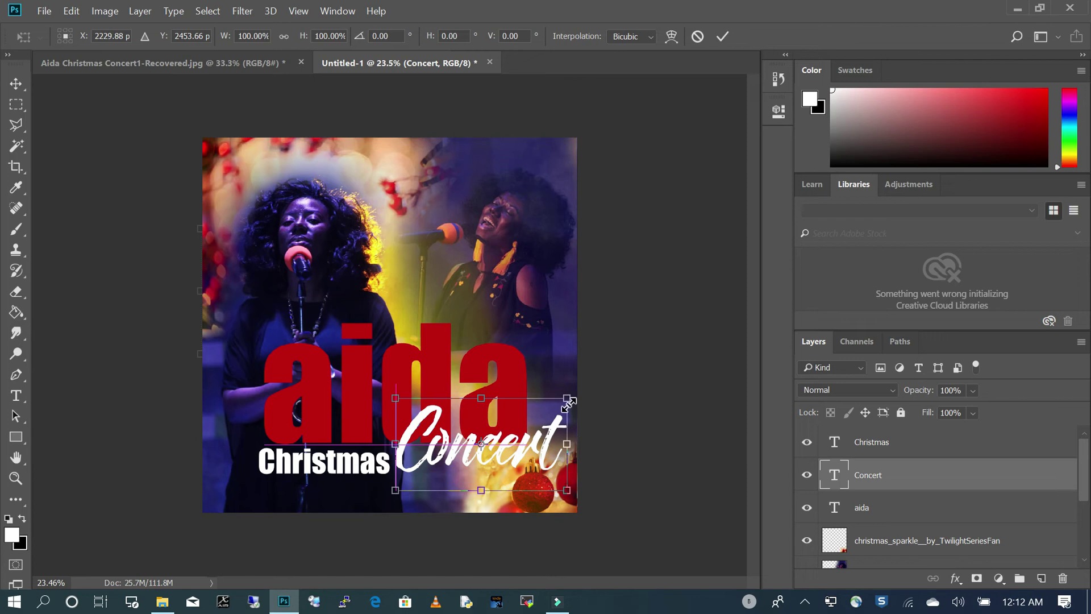
left_click_drag(567, 398, 557, 404)
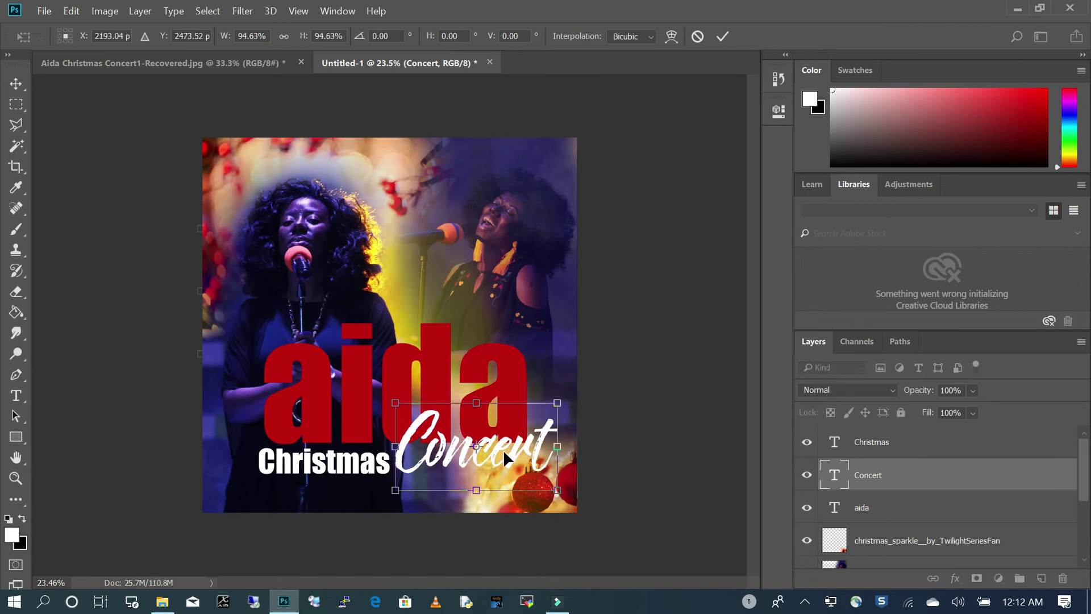
double_click(500, 449)
Shrink the "Christmas" text to about 93% width and 92% height and align its left edge with "aida"
left_click(382, 476)
left_click_drag(384, 476, 330, 482)
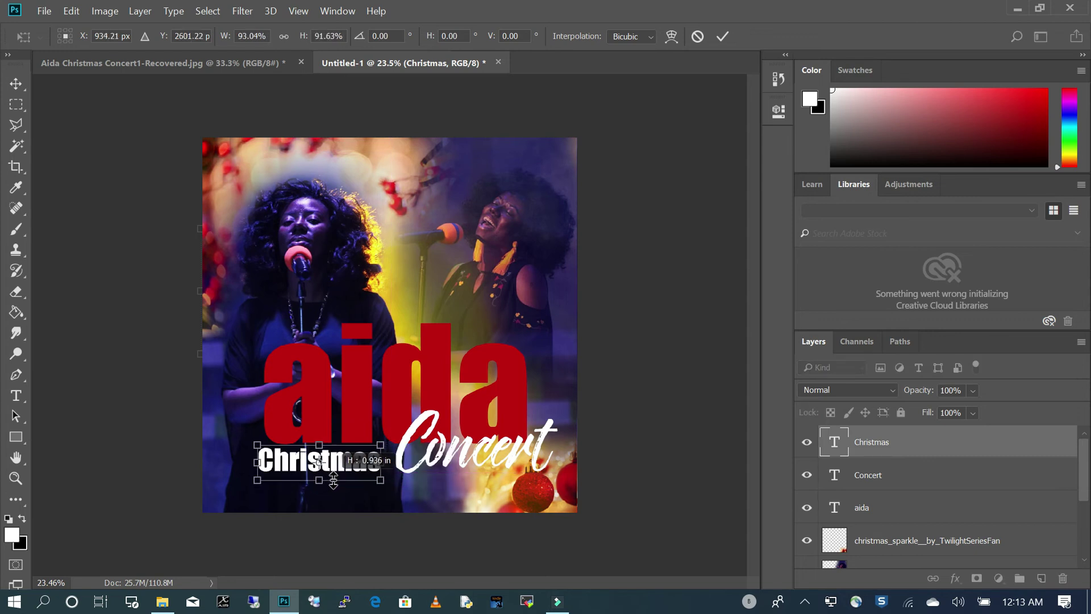
double_click(361, 462)
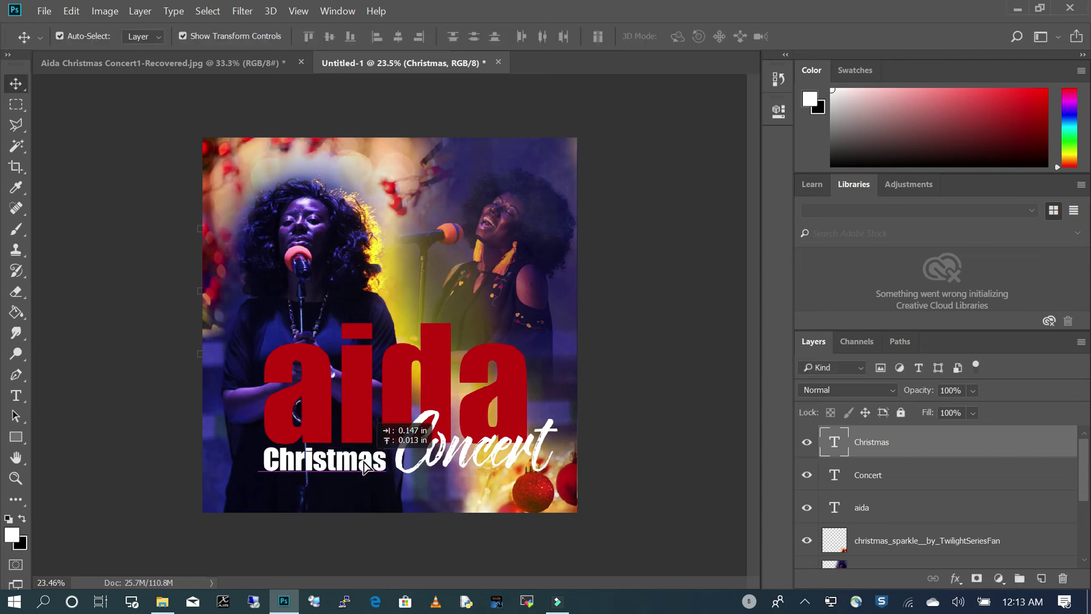
Nudge the "Concert" text slightly left, closer to the end of "Christmas"
left_click(441, 459)
left_click_drag(440, 459, 437, 460)
left_click(471, 338)
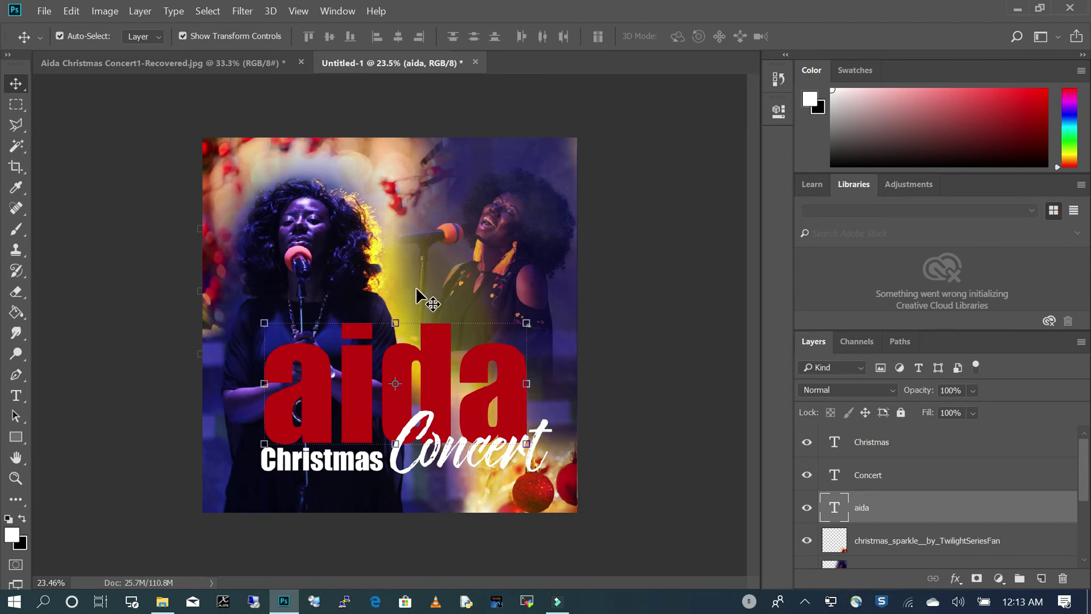
left_click(434, 272)
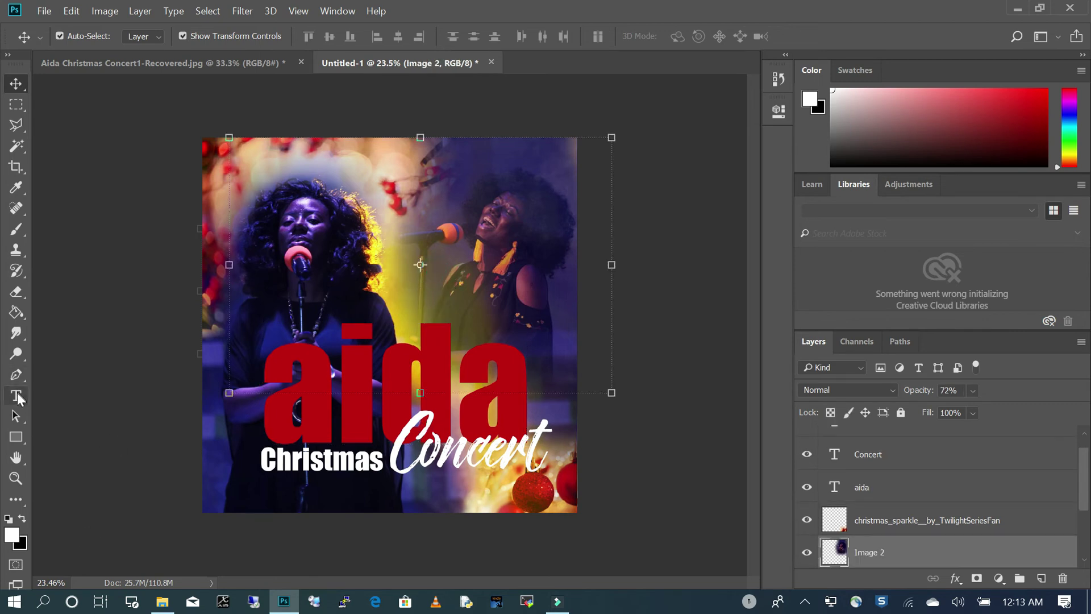
Start a text layer near the flyer's upper-left corner with "QO" in 30 pt Geometr415 Blk BT, coloured white
key("t")
left_click(226, 161)
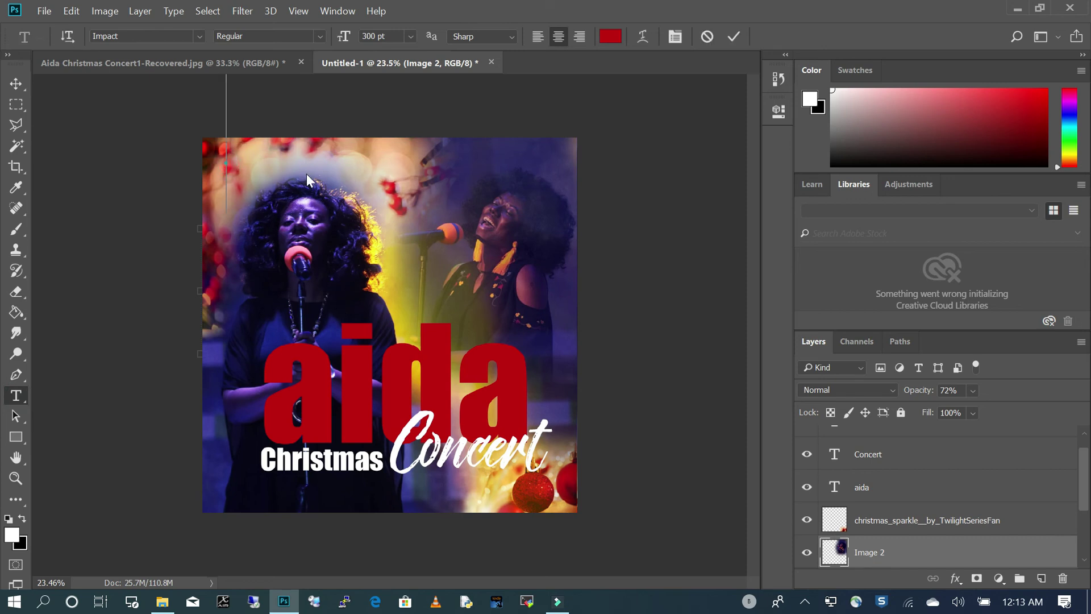
left_click(410, 36)
left_click(385, 194)
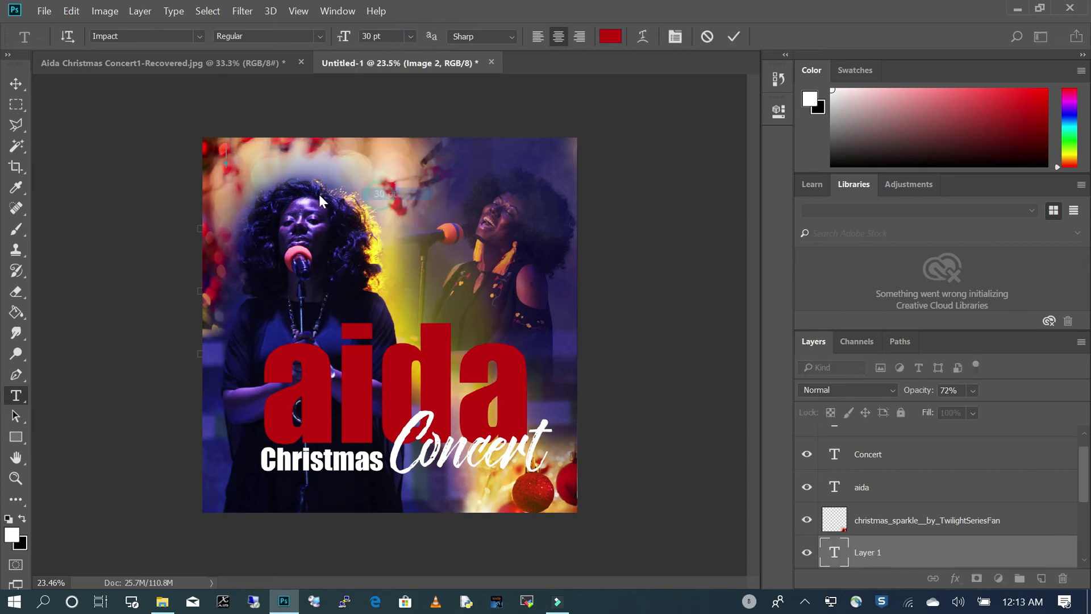
left_click(201, 37)
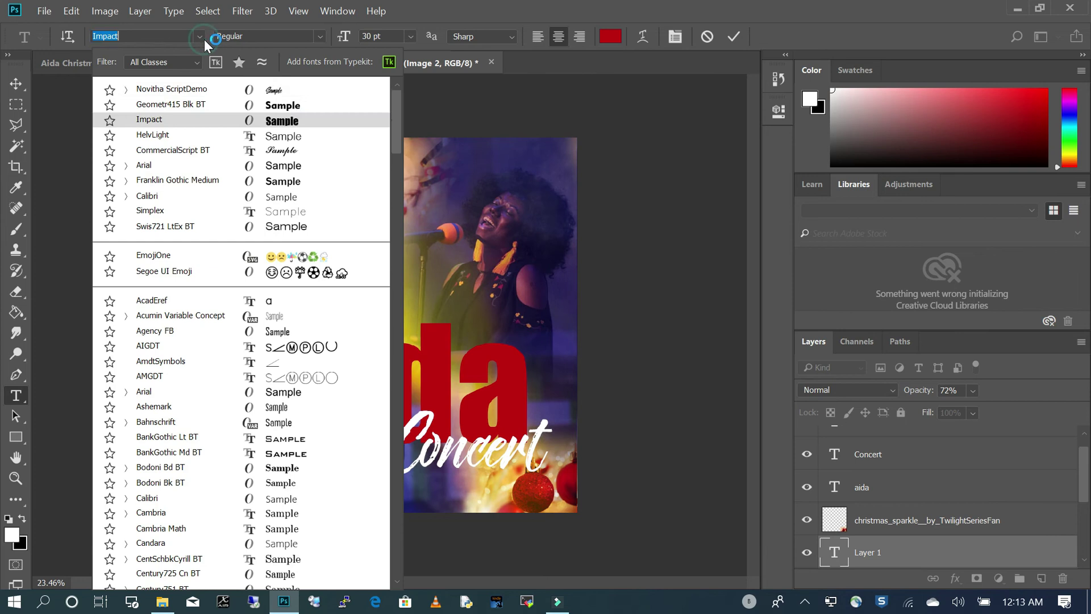
left_click(219, 105)
type("go")
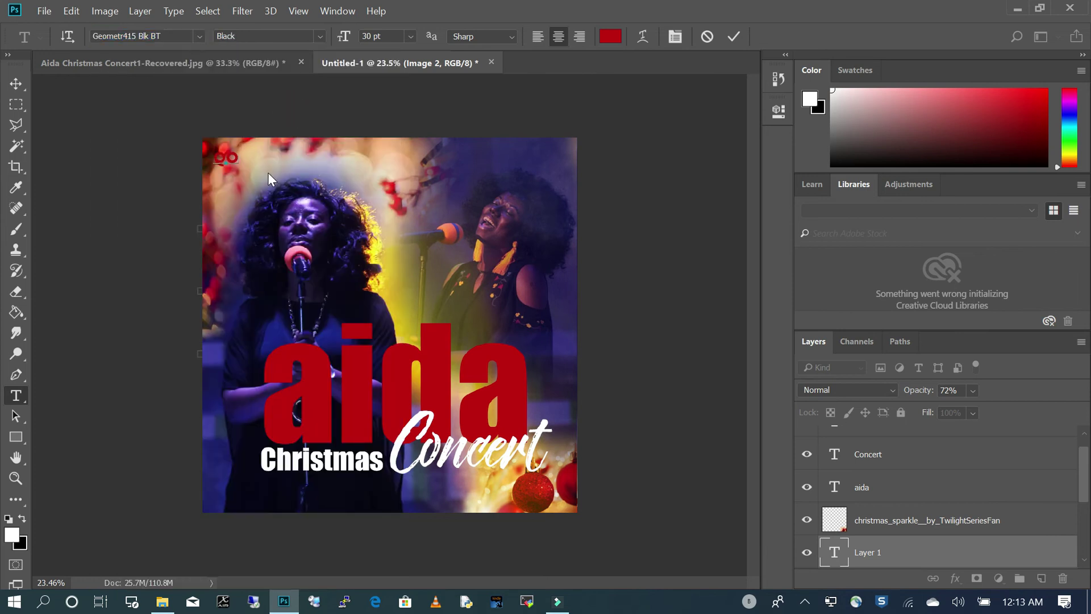
key("ctrl+a")
double_click(22, 517)
left_click(238, 157)
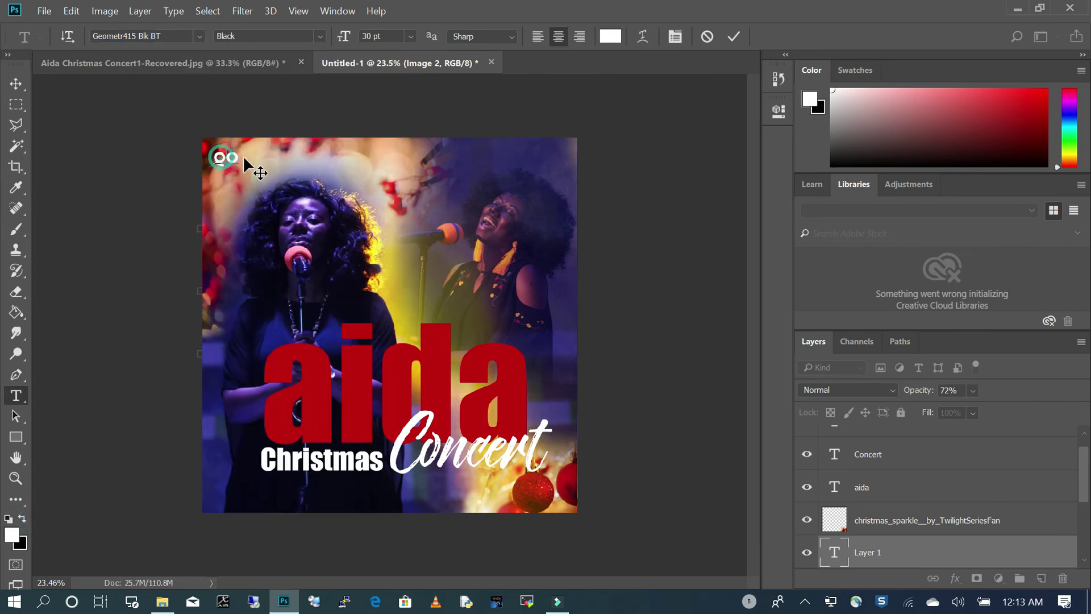
Complete the new text line so it reads "QODESH UW | THE GREATER LOVE GOSPEL CHOIR"
type("DESH FAMILY")
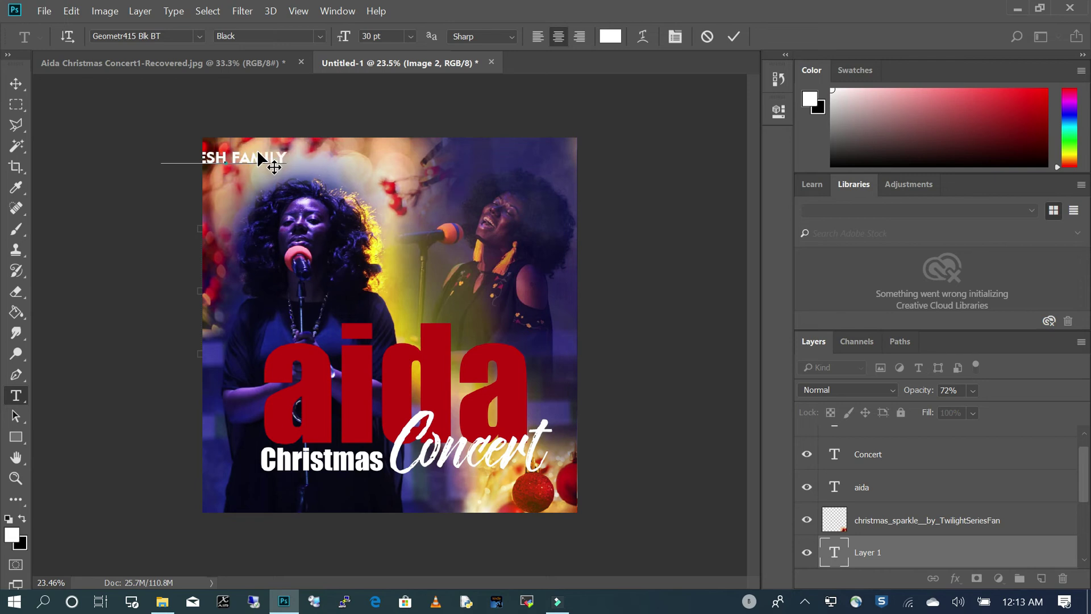
key("BackSpace")
key("BackSpace")
key("BackSpace")
key("BackSpace")
key("BackSpace")
key("BackSpace")
type("NIT THE GREATER")
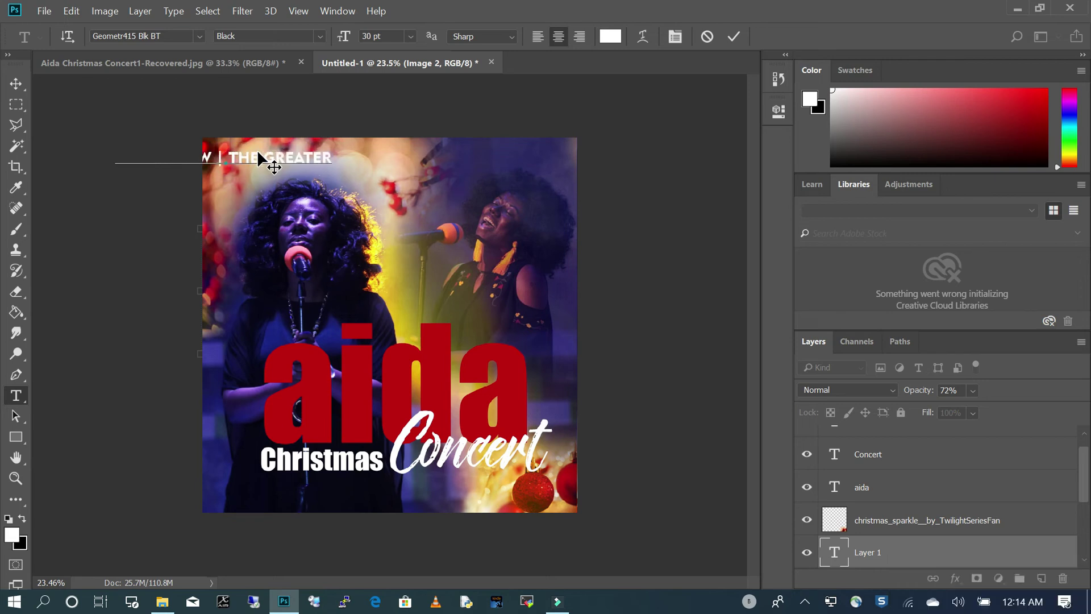
type(" LOVE GOSPEL CHOIR")
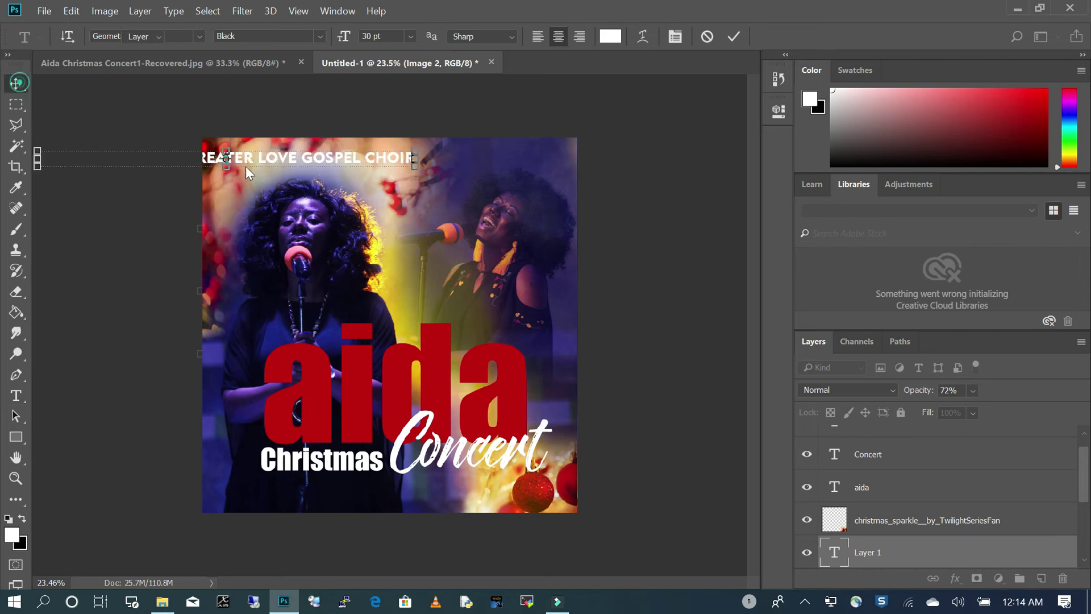
key("ctrl+Return")
Move the choir line across the top of the flyer and reduce its font size to 24 pt
key("v")
left_click_drag(357, 162, 203, 157)
key("t")
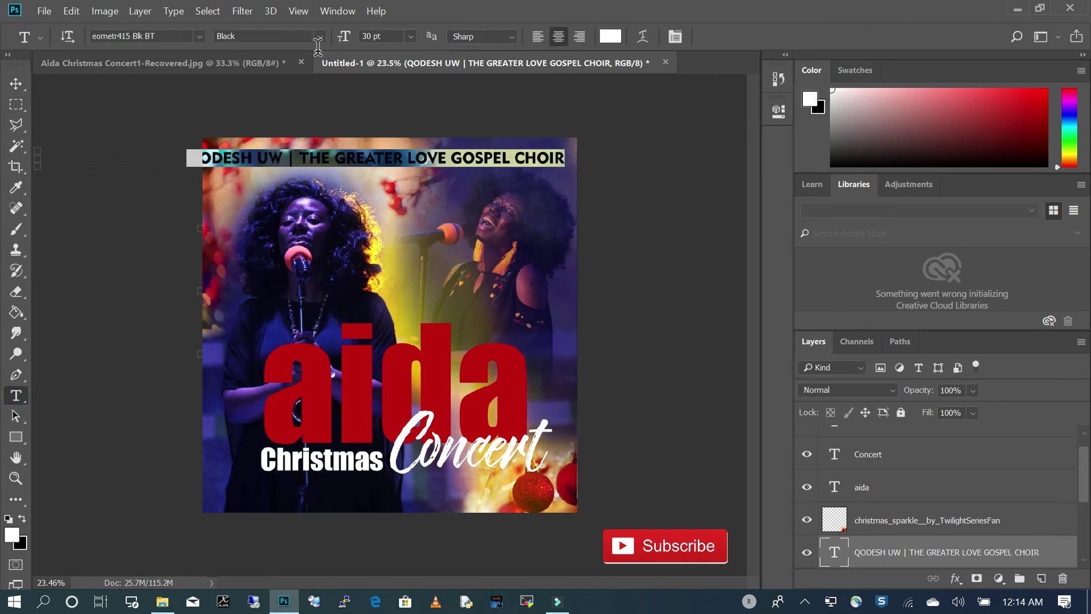
left_click(410, 36)
left_click(381, 178)
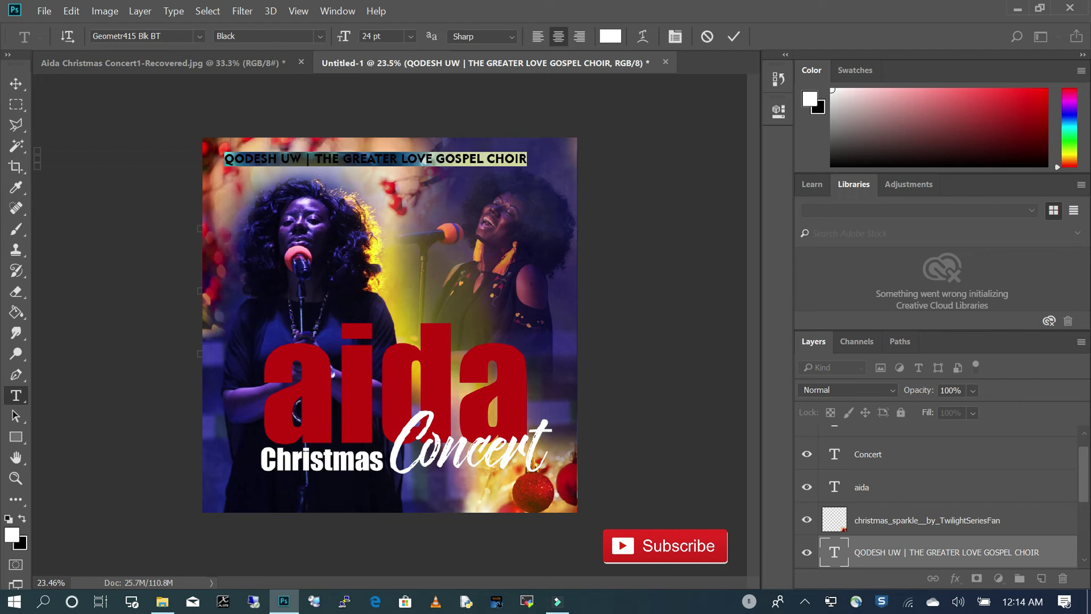
left_click(15, 83)
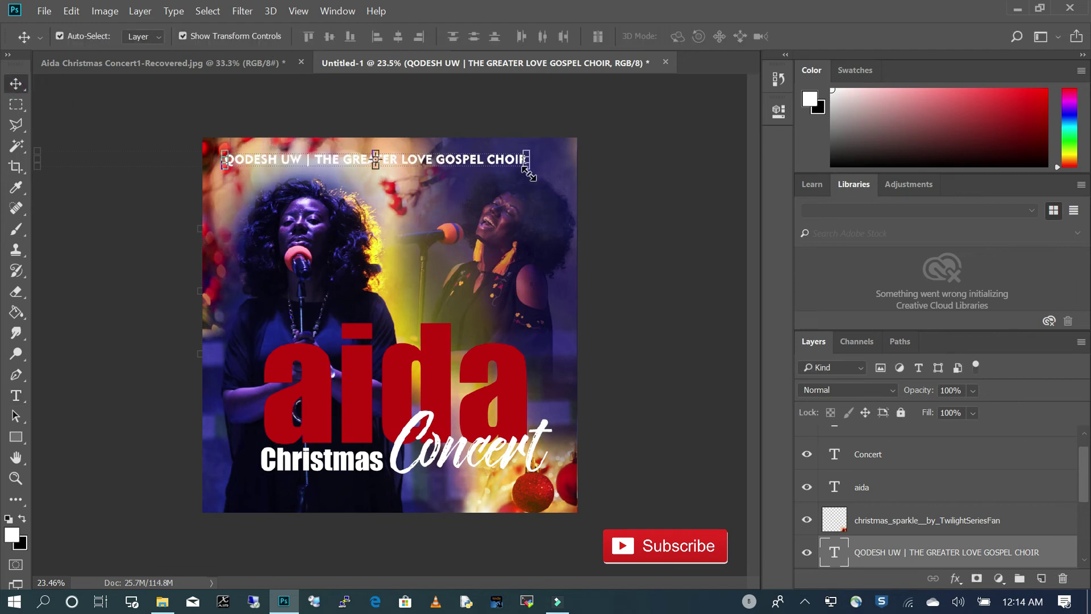
Shift the choir line slightly right and up, closer to the flyer's top edge
left_click(500, 161)
left_click(475, 184)
left_click_drag(467, 162, 531, 170)
key("ctrl+t")
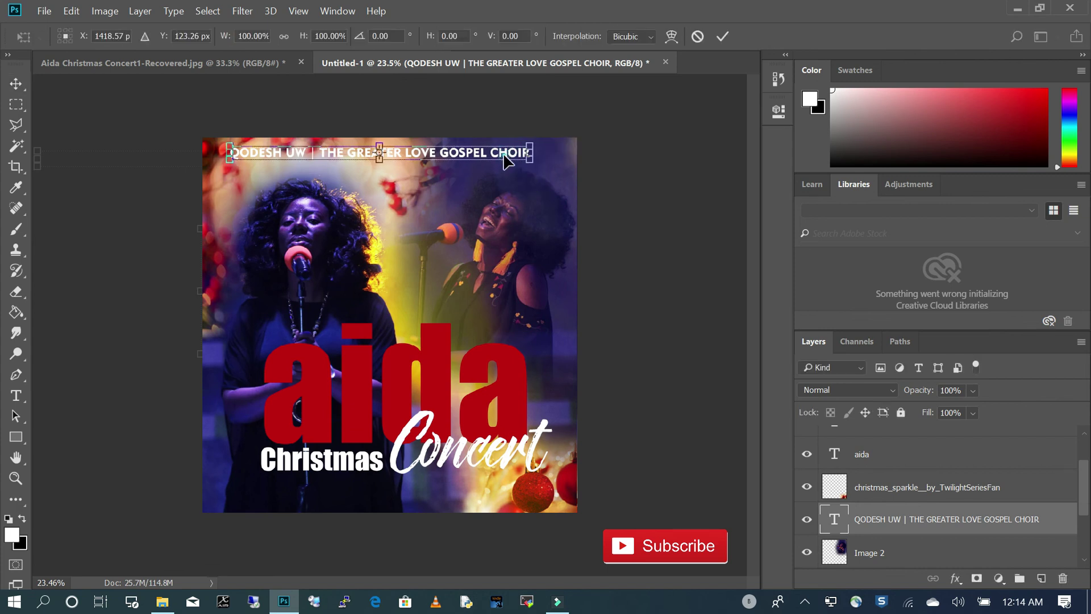
key("Return")
left_click(506, 191)
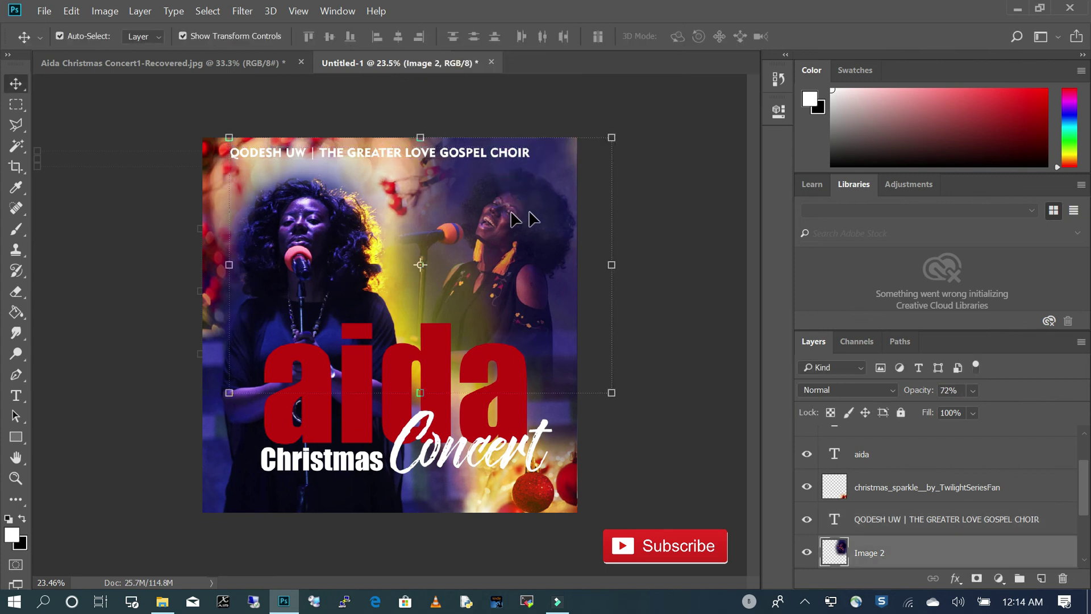
Add a white "Presents" text line in 24 pt Geometr415 Blk BT beneath the choir line
left_click(16, 393)
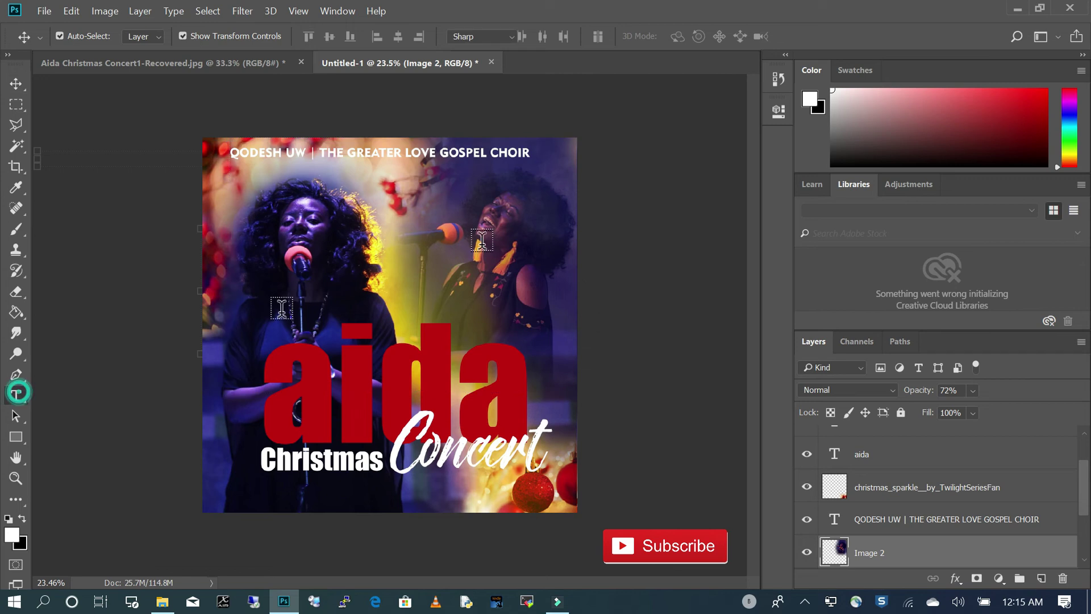
left_click(383, 180)
type("PRES")
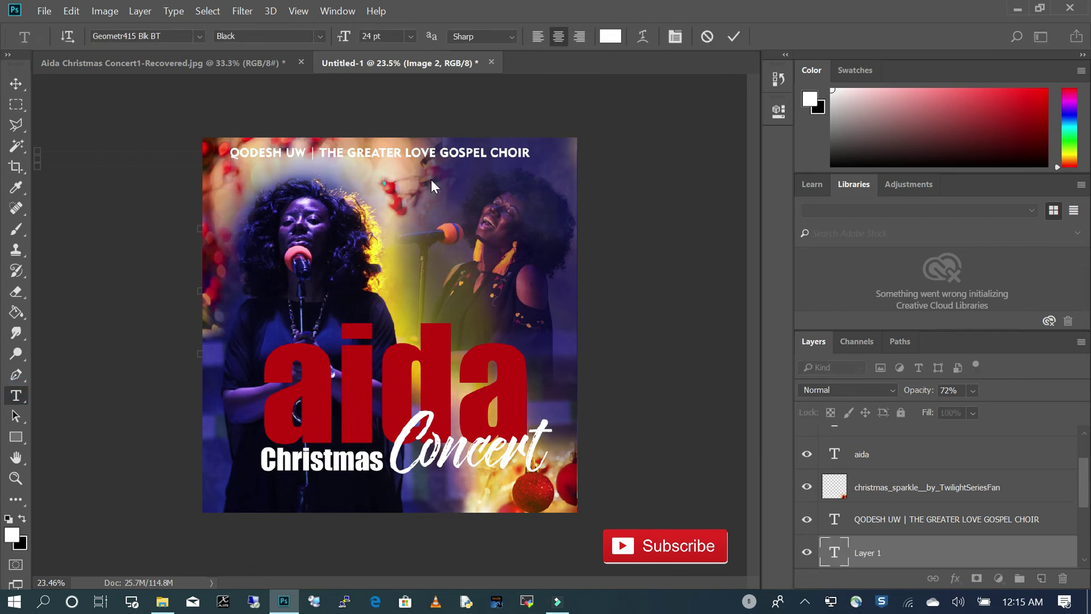
key("BackSpace")
key("BackSpace")
key("BackSpace")
type("resents")
left_click(16, 83)
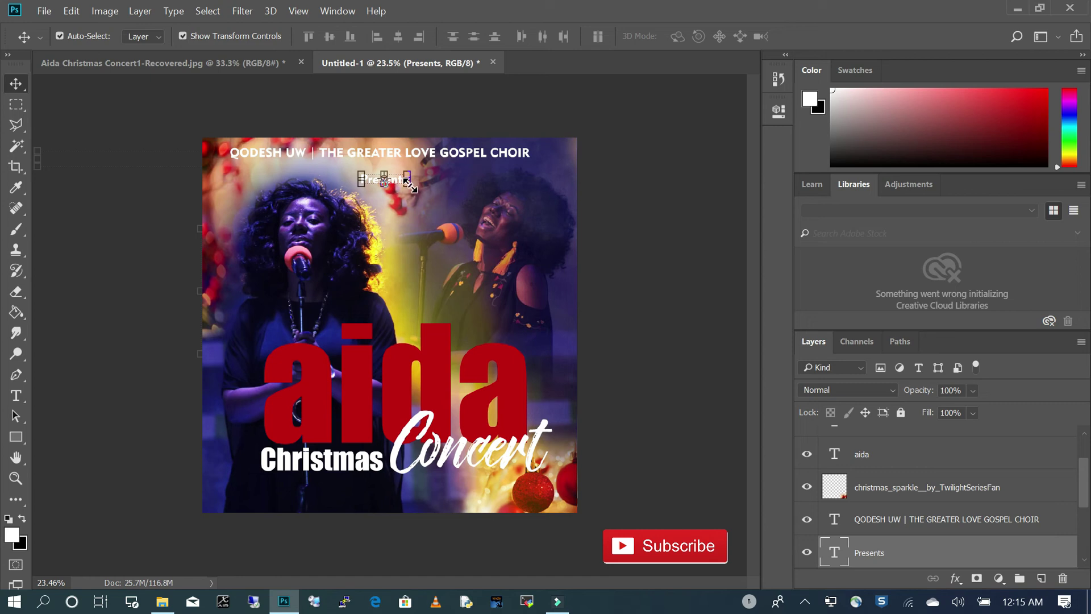
Enlarge the "Presents" text to about 126% and move it up, centred directly beneath the choir line
left_click_drag(409, 185, 413, 190)
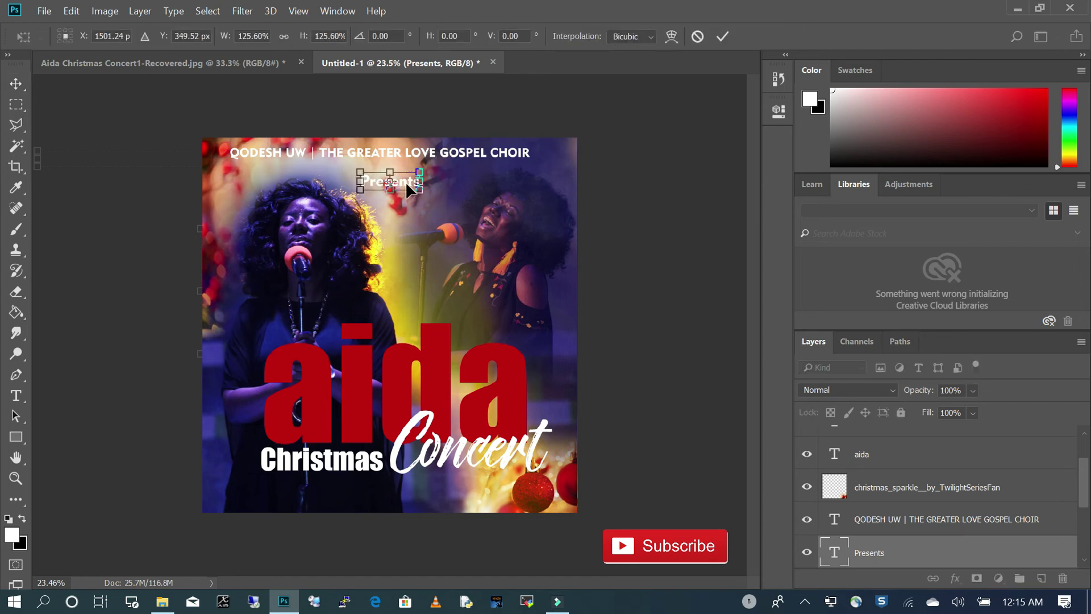
key("Return")
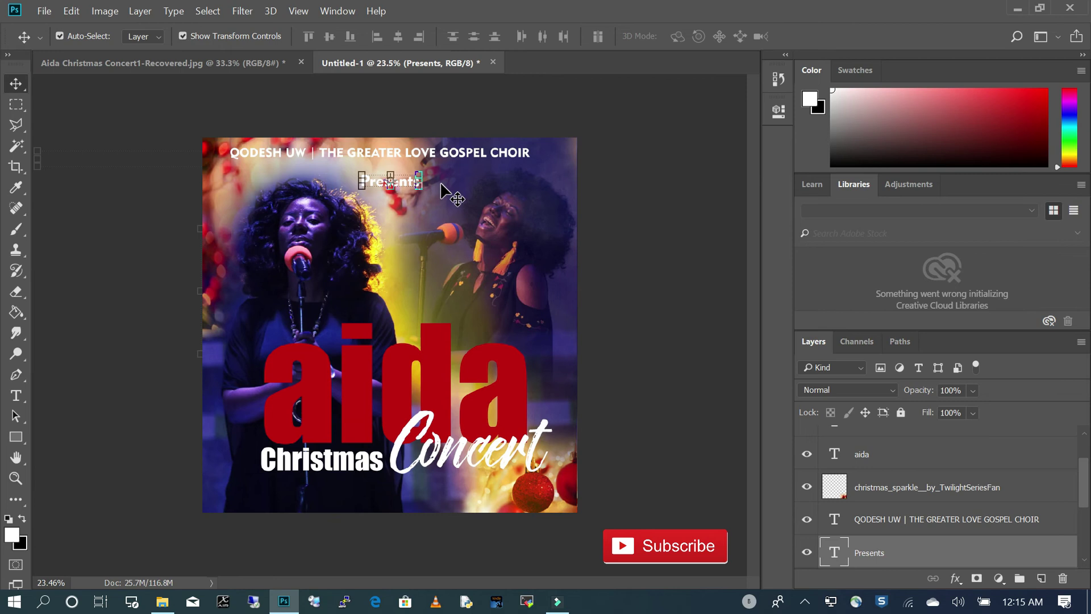
scroll(392, 165, "up", 1)
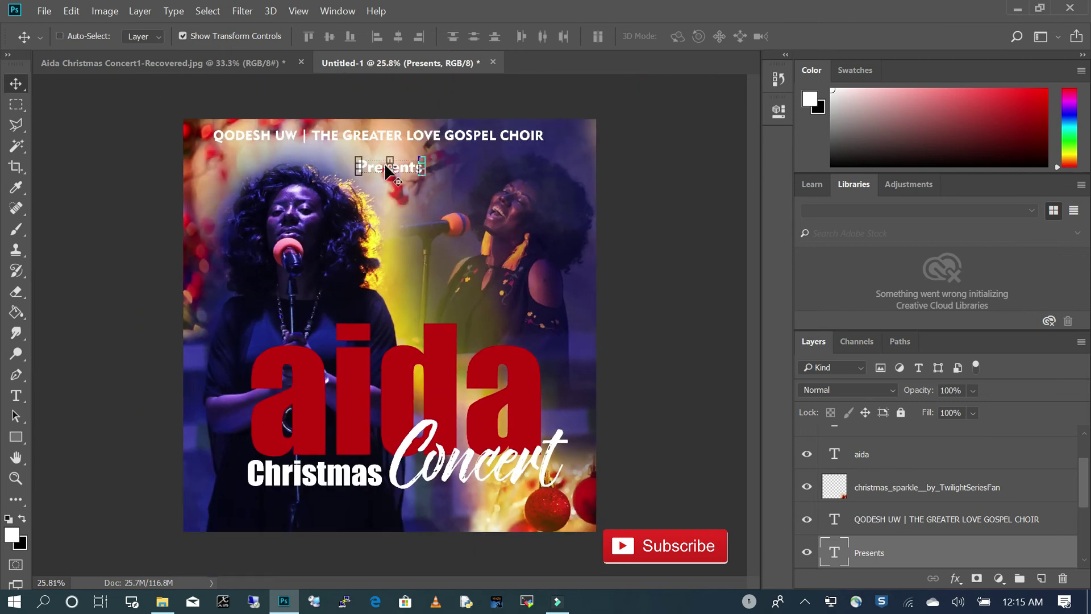
scroll(384, 168, "up", 1)
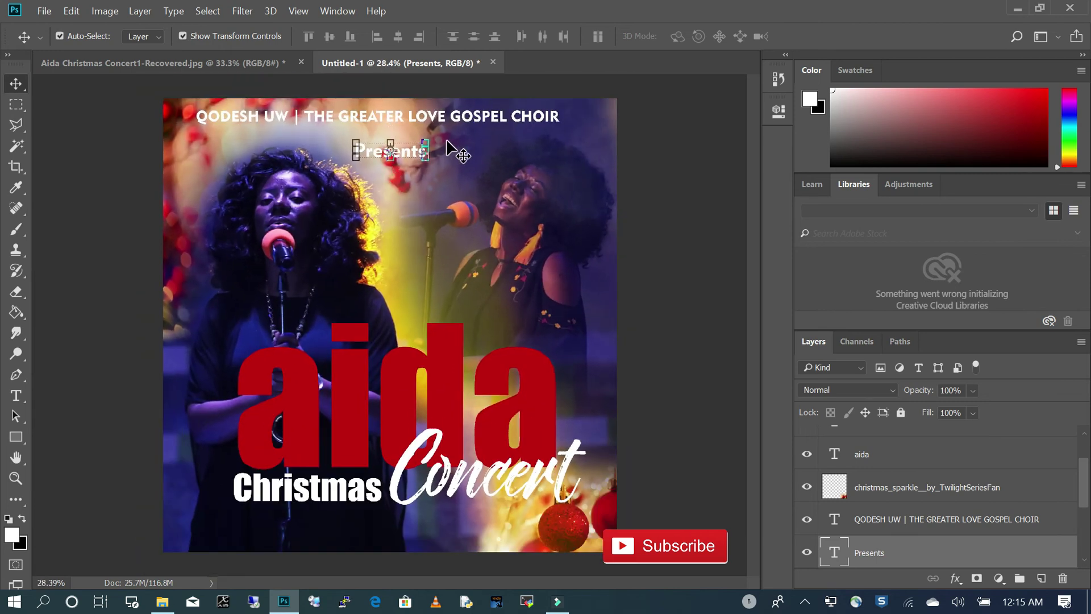
left_click(407, 156)
left_click(408, 150)
left_click_drag(408, 150, 414, 136)
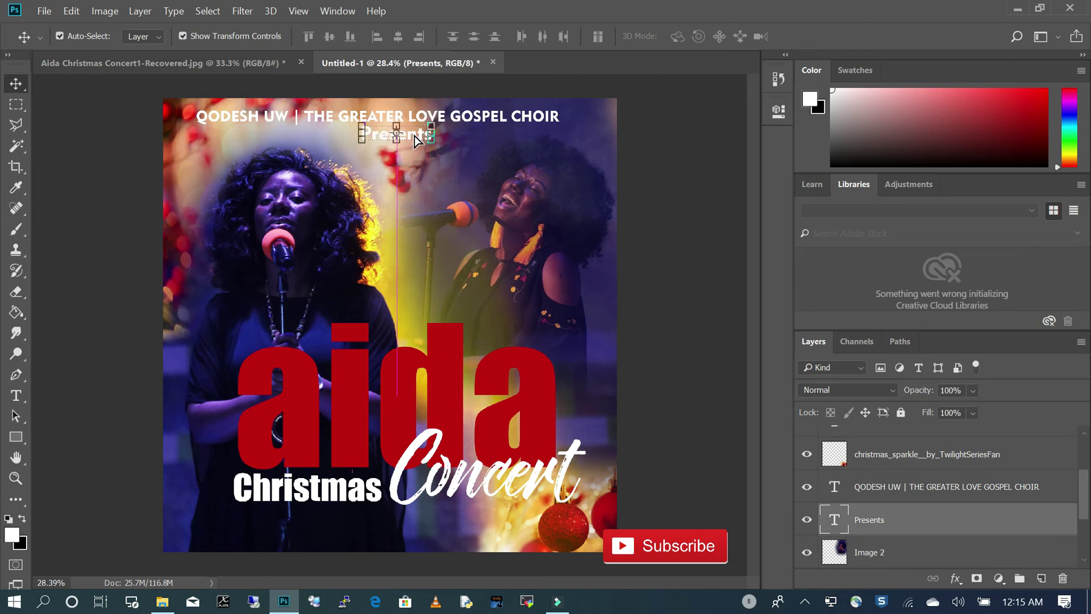
left_click(459, 170)
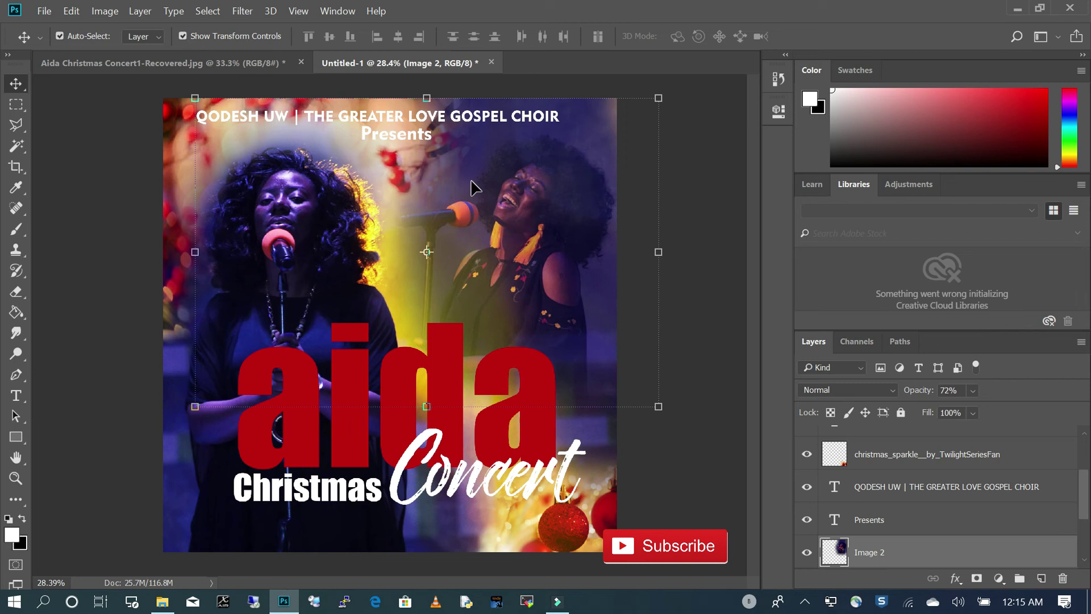
scroll(464, 200, "down", 3)
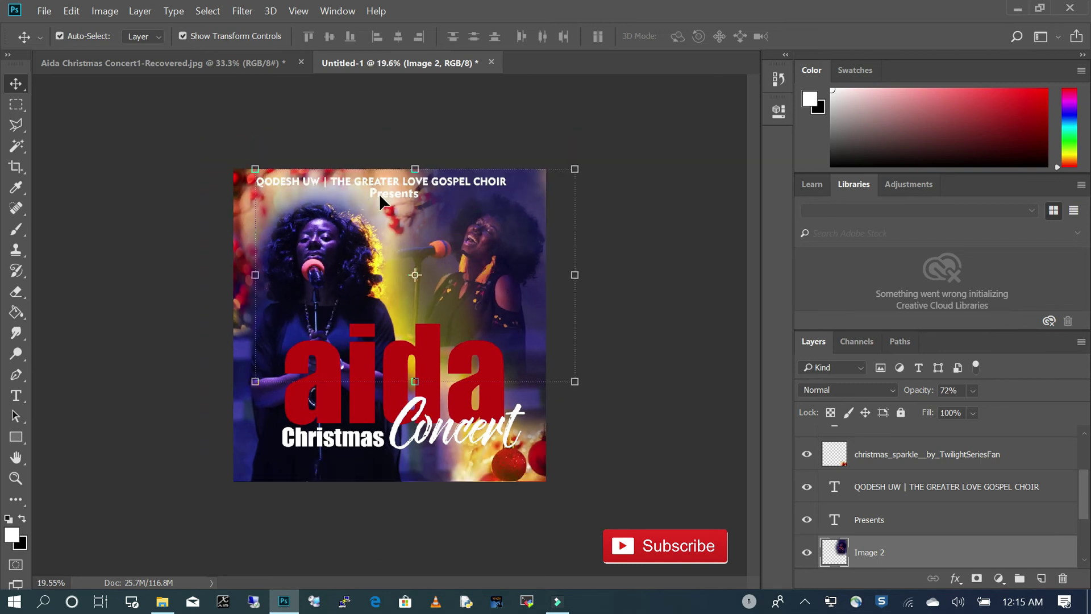
scroll(380, 193, "up", 2)
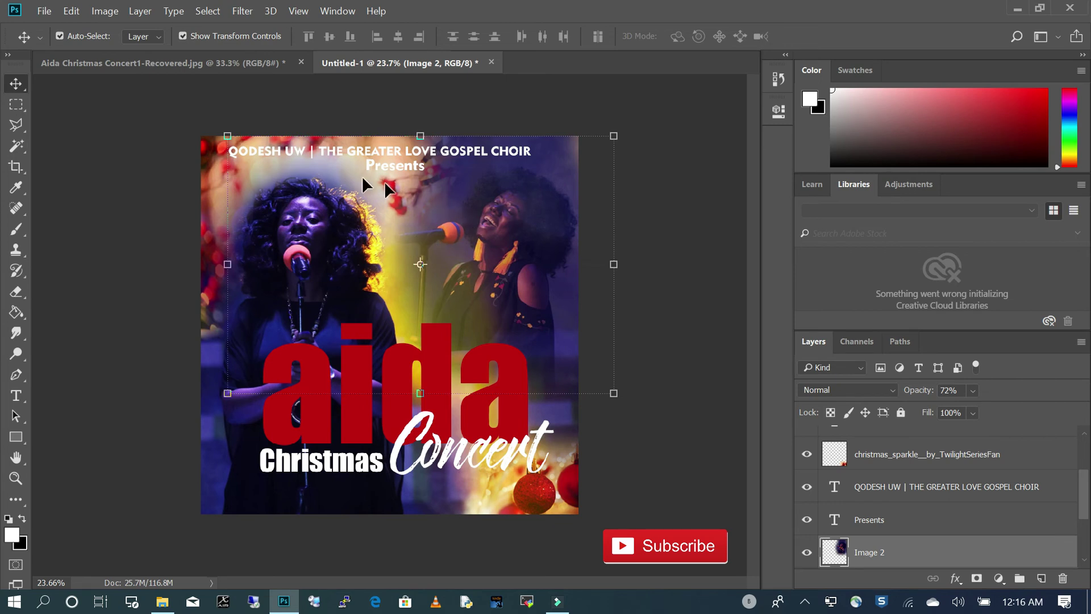
scroll(366, 176, "down", 3)
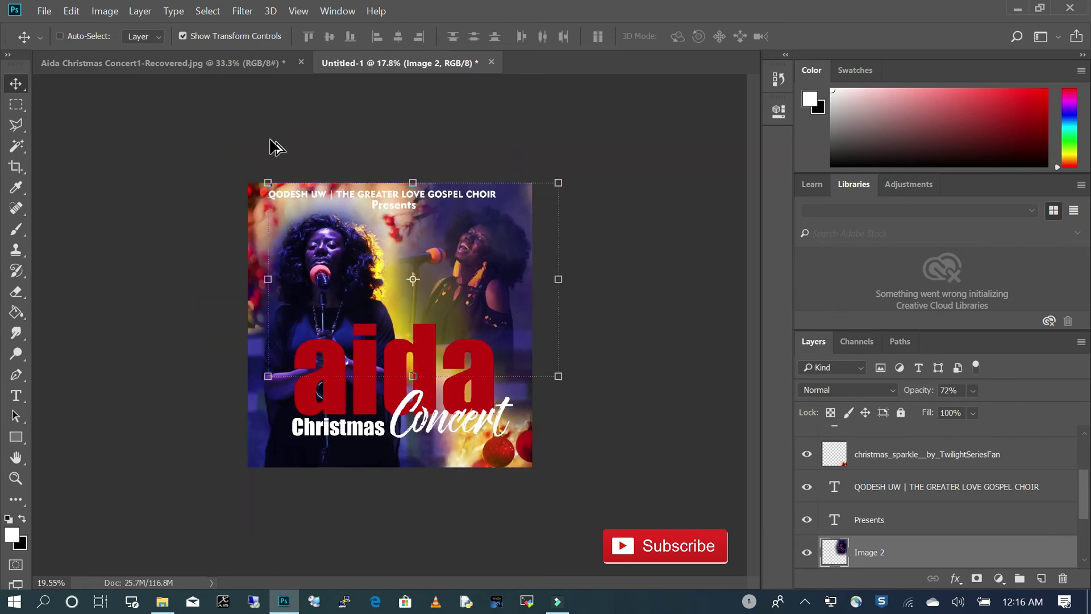
scroll(238, 137, "up", 4)
scroll(242, 145, "down", 1)
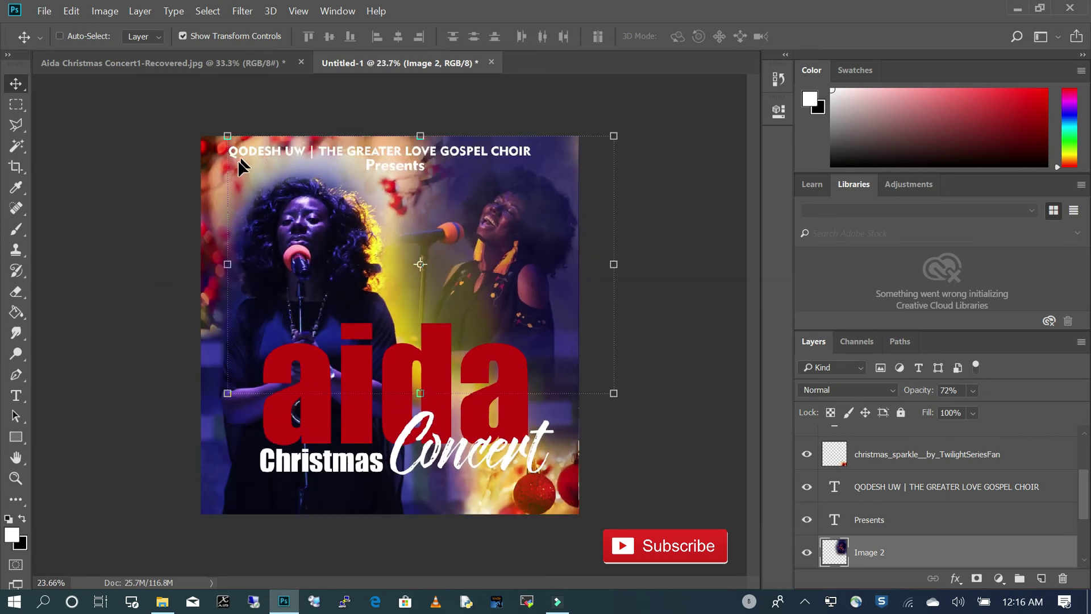
Draw a polygonal lasso selection around the choir line and "Presents" text along the flyer's top edge
left_click(247, 155)
left_click(16, 104)
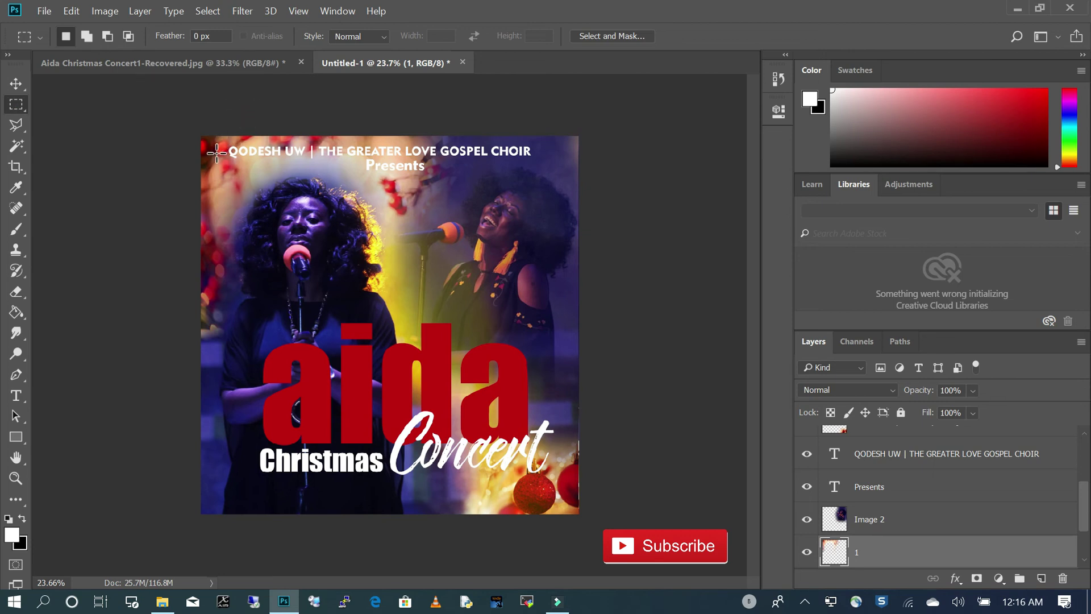
left_click(16, 124)
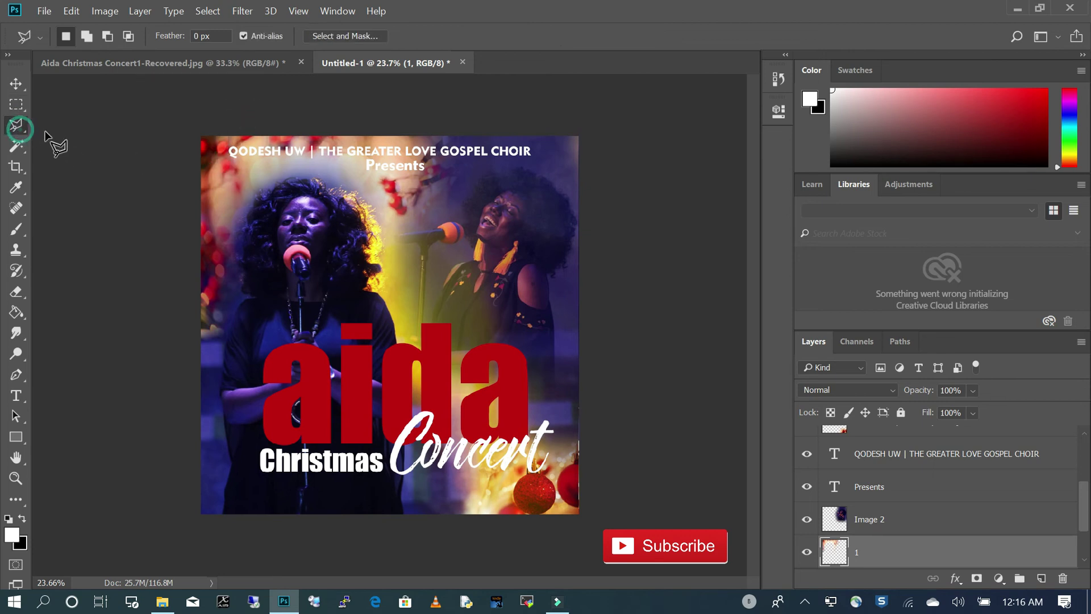
left_click(239, 122)
left_click(214, 159)
left_click(236, 197)
left_click(449, 180)
left_click(568, 161)
left_click(580, 109)
left_click(488, 112)
left_click(239, 122)
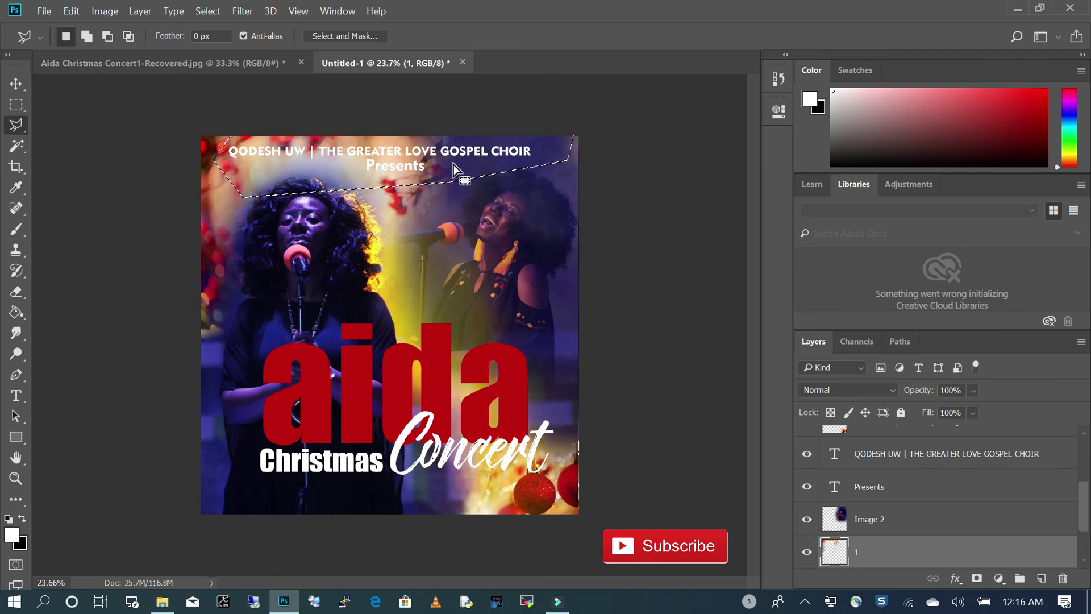
Create a new empty layer directly above the "Presents" text layer
left_click(140, 11)
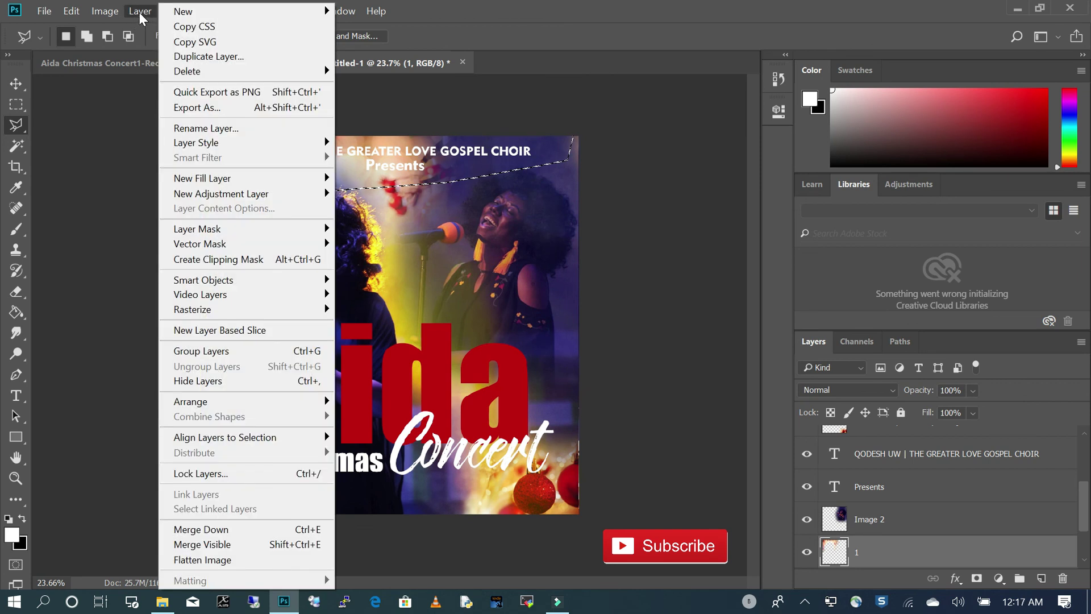
mouse_move(184, 12)
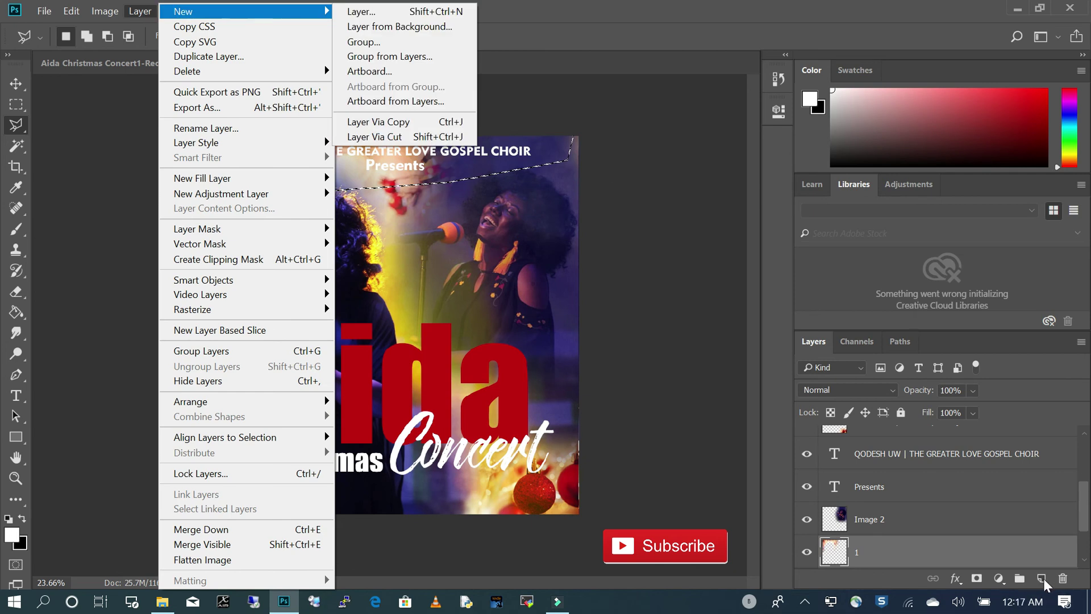
left_click(1020, 489)
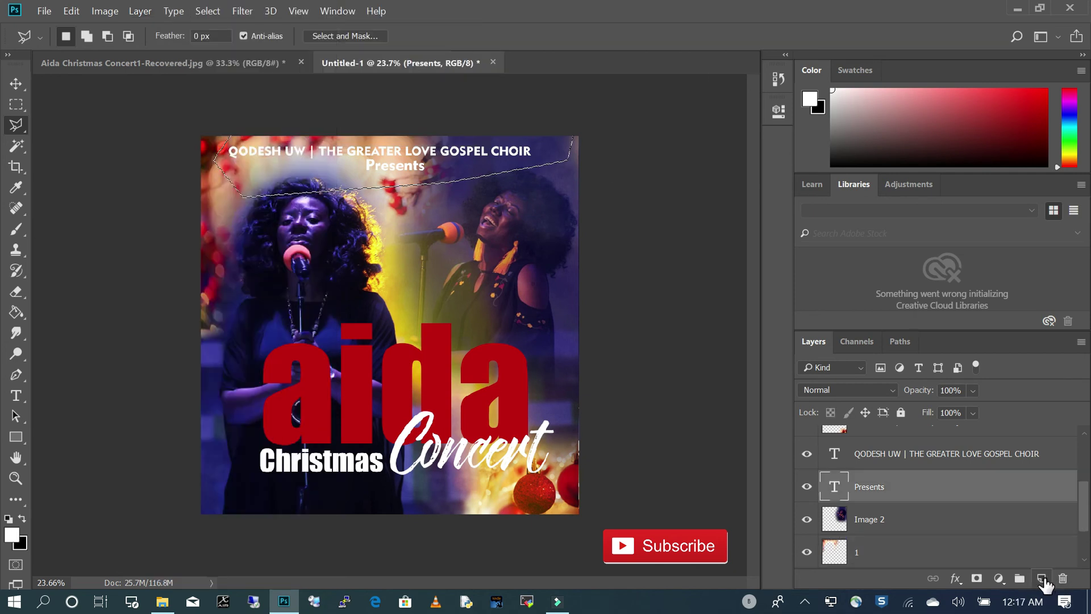
left_click(1042, 578)
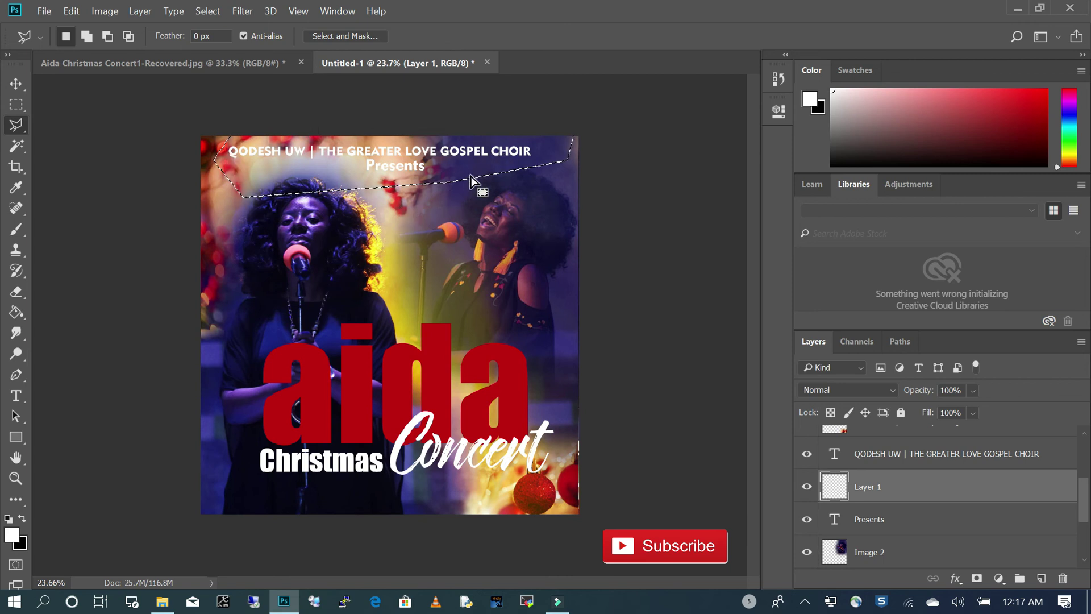
Fill the polygonal selection with black on the new layer and lower the layer's opacity to 46%
left_click(16, 314)
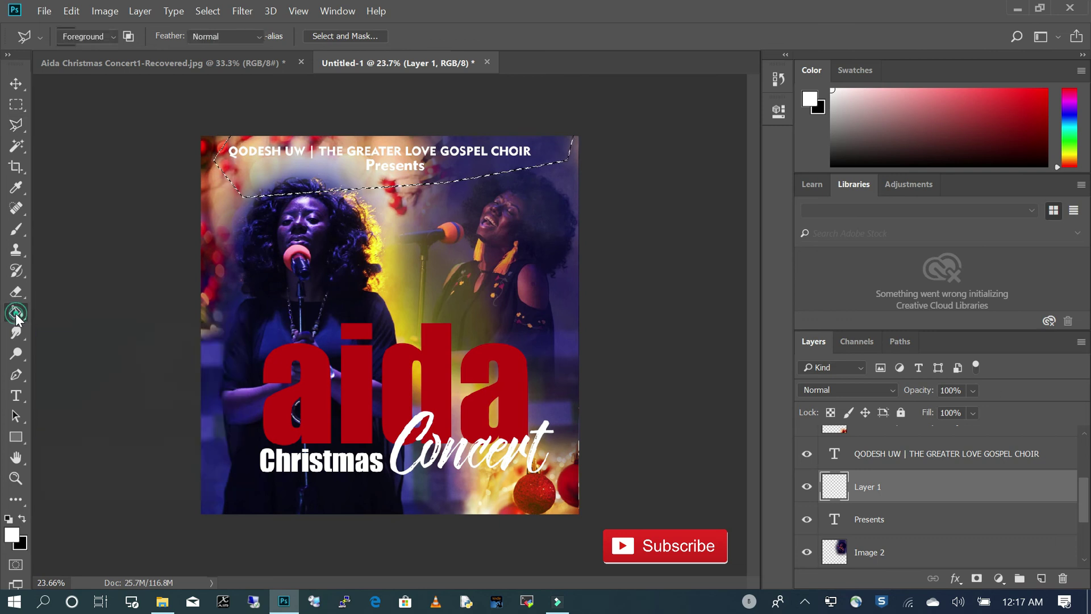
left_click(24, 517)
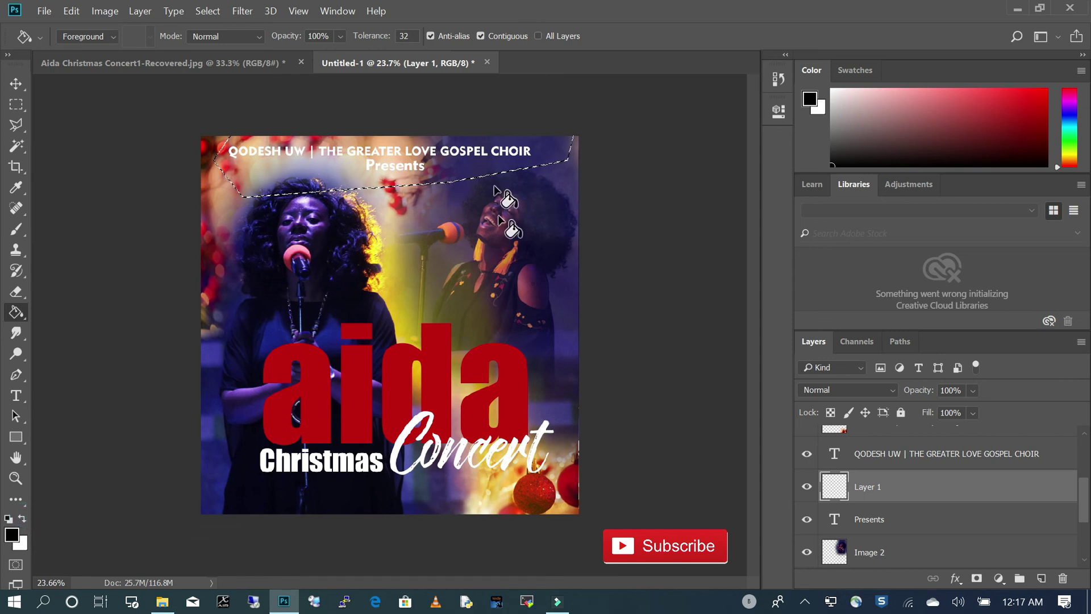
left_click(355, 174)
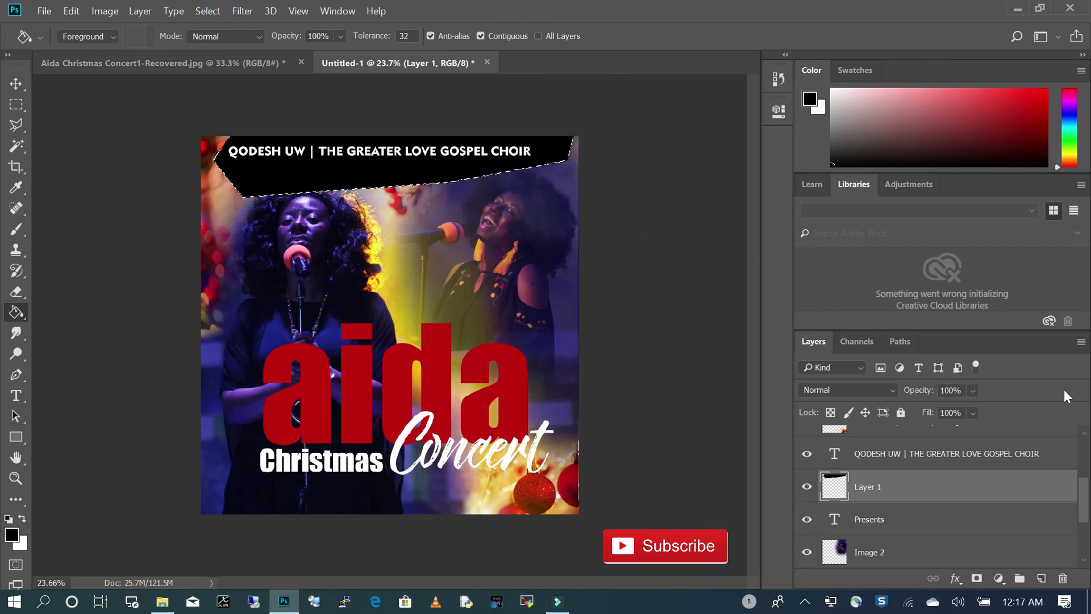
left_click(972, 391)
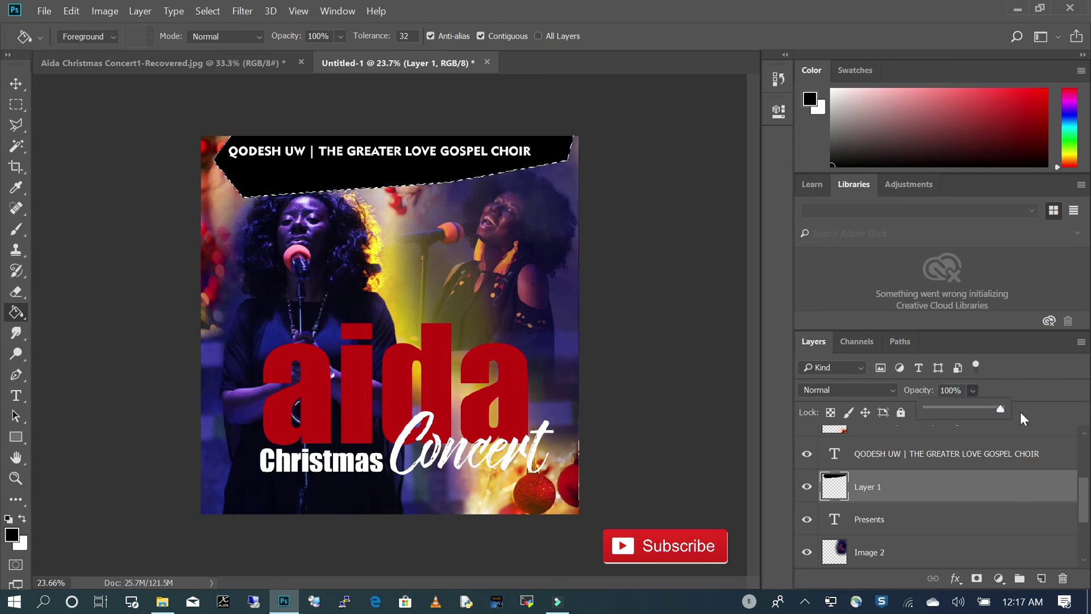
mouse_move(959, 411)
left_mouse_down()
mouse_move(948, 415)
mouse_move(964, 412)
left_mouse_up()
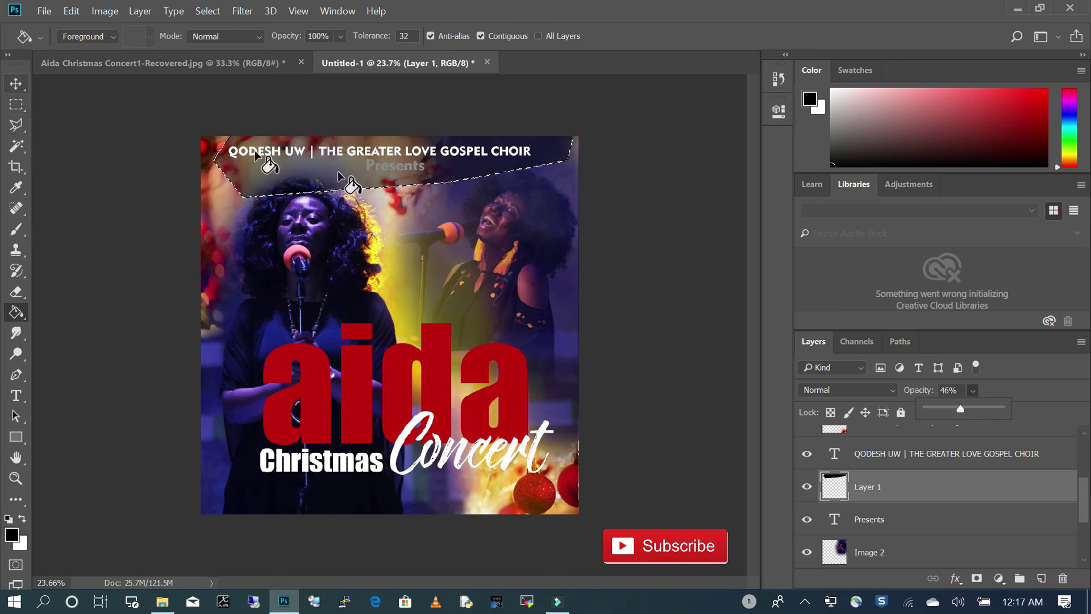
Clear the polygonal selection around the dark shape behind the heading text
left_click(16, 85)
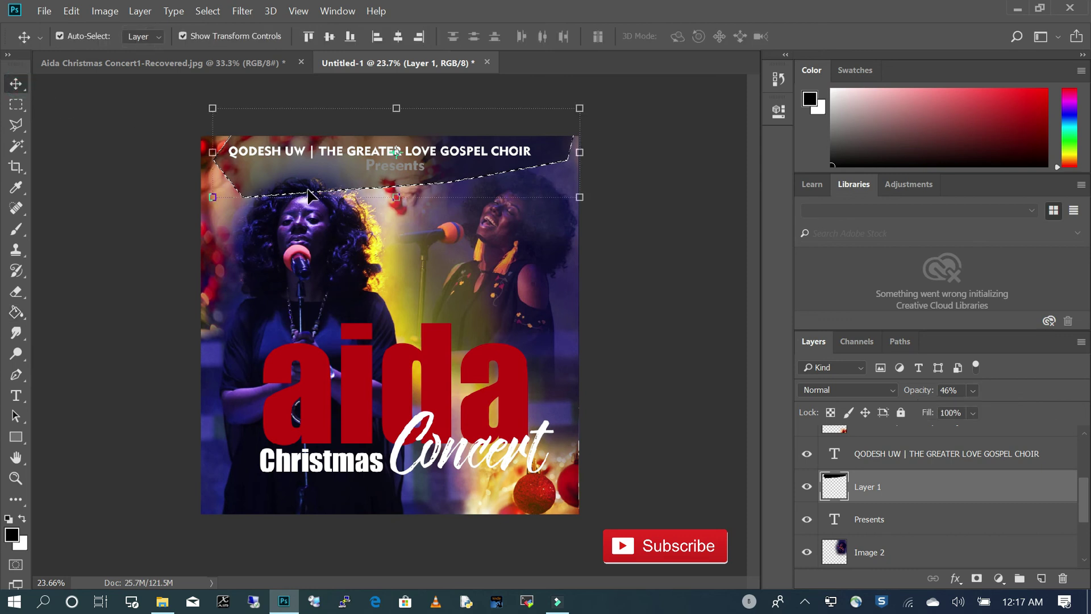
left_click(223, 250)
left_click(293, 251)
key("m")
left_click(343, 236)
Erase the dark shape's lower-left edge on Layer 1 with a soft 385 px eraser at 0% hardness
left_click(16, 290)
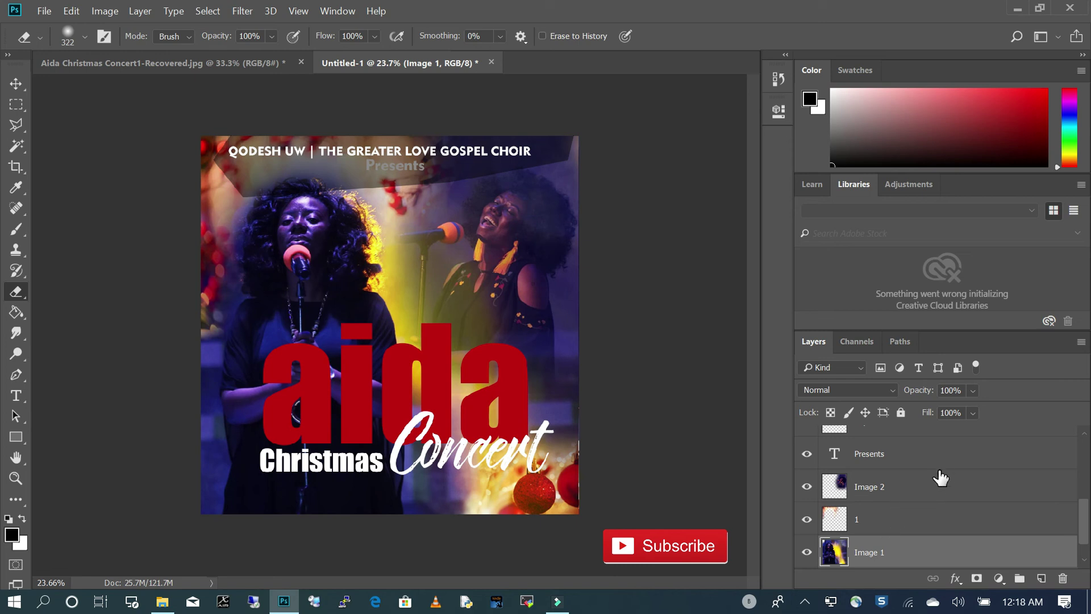
scroll(941, 483, "up", 5)
scroll(940, 483, "down", 3)
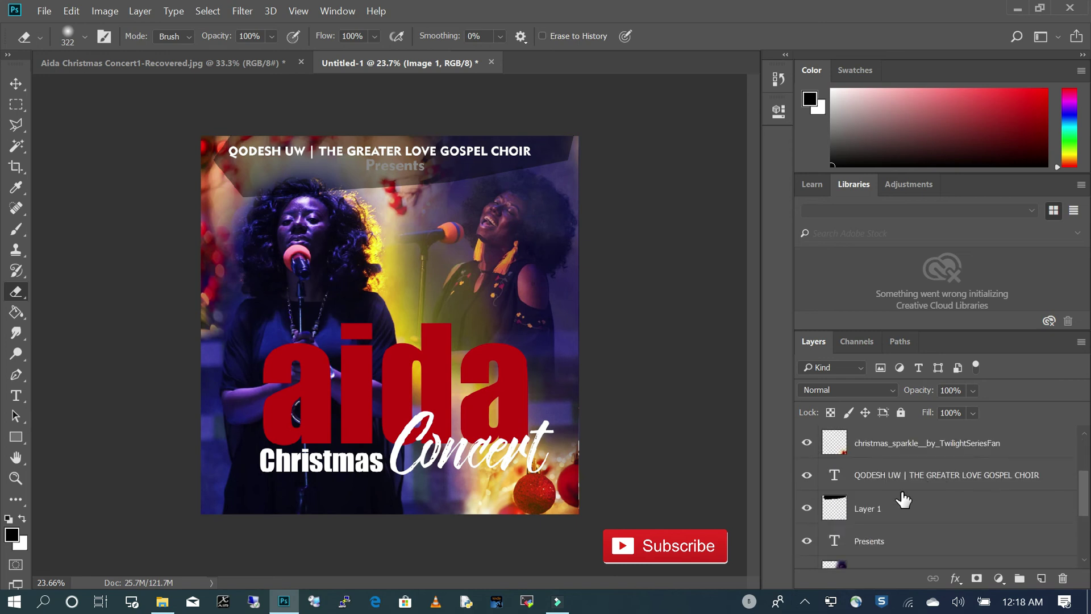
left_click(891, 504)
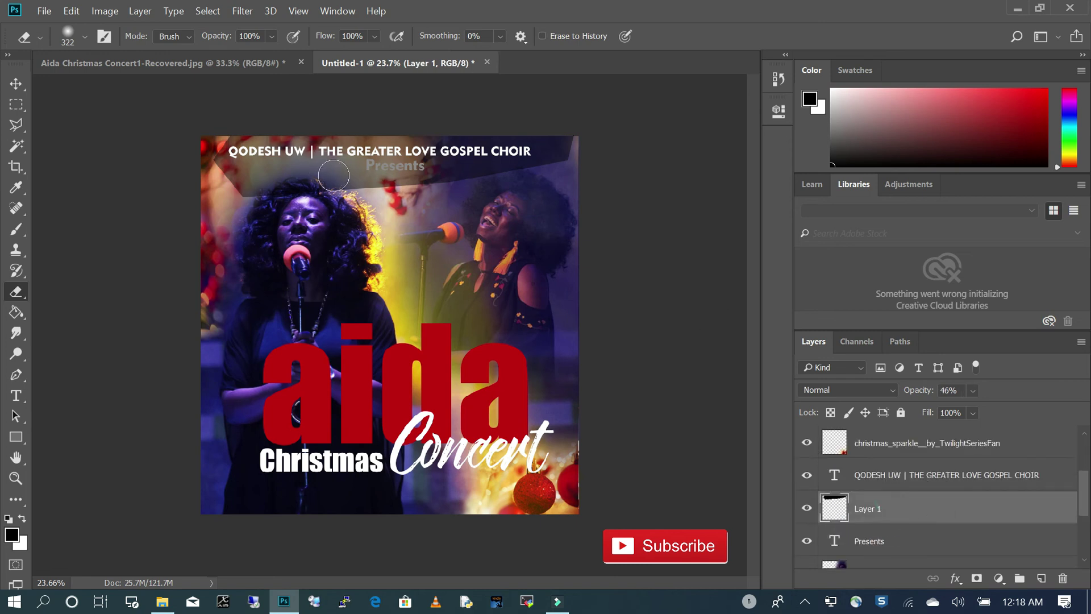
left_click(85, 36)
left_click_drag(165, 85, 177, 85)
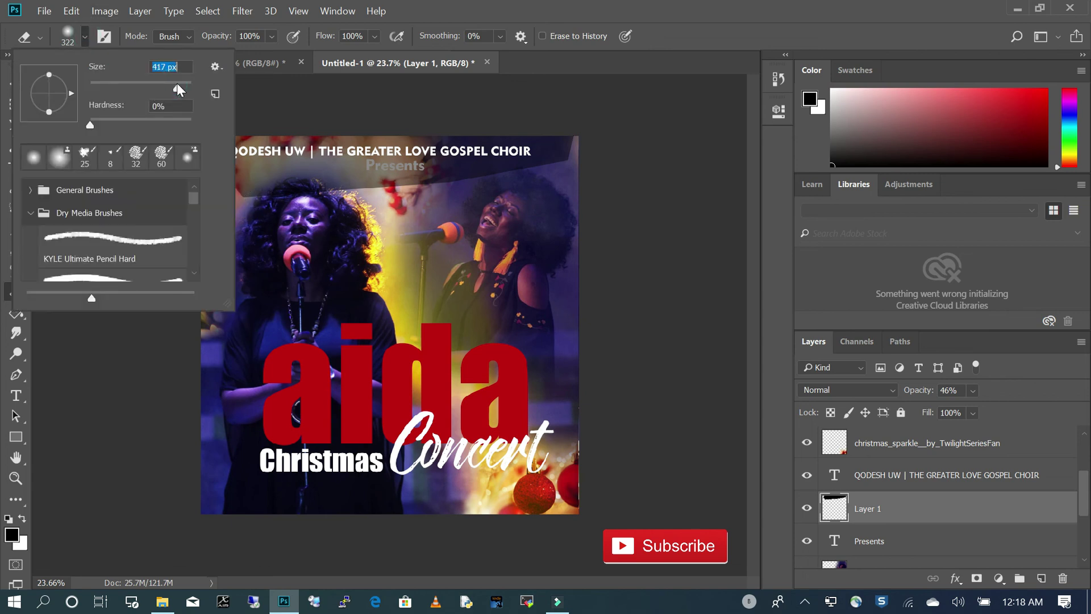
mouse_move(254, 228)
left_mouse_down()
mouse_move(273, 212)
mouse_move(199, 189)
mouse_move(238, 207)
mouse_move(217, 162)
mouse_move(239, 122)
mouse_move(160, 206)
mouse_move(280, 213)
mouse_move(349, 194)
mouse_move(288, 210)
mouse_move(221, 206)
mouse_move(403, 197)
left_mouse_up()
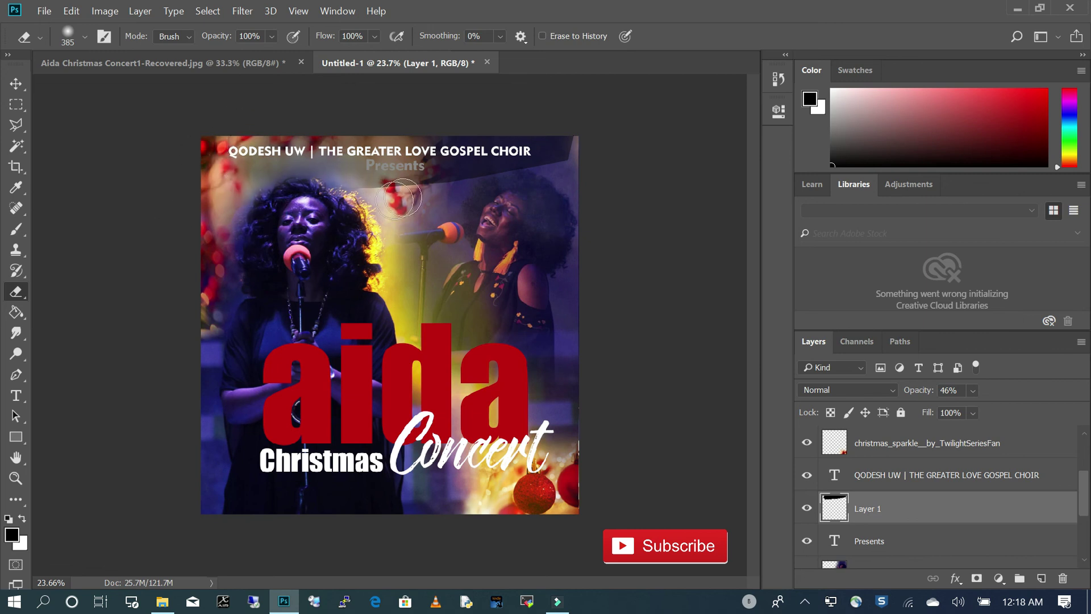
Enlarge the eraser to 480 px and soften the dark shape's remaining lower and right edges
left_click(84, 36)
left_click_drag(107, 69, 142, 69)
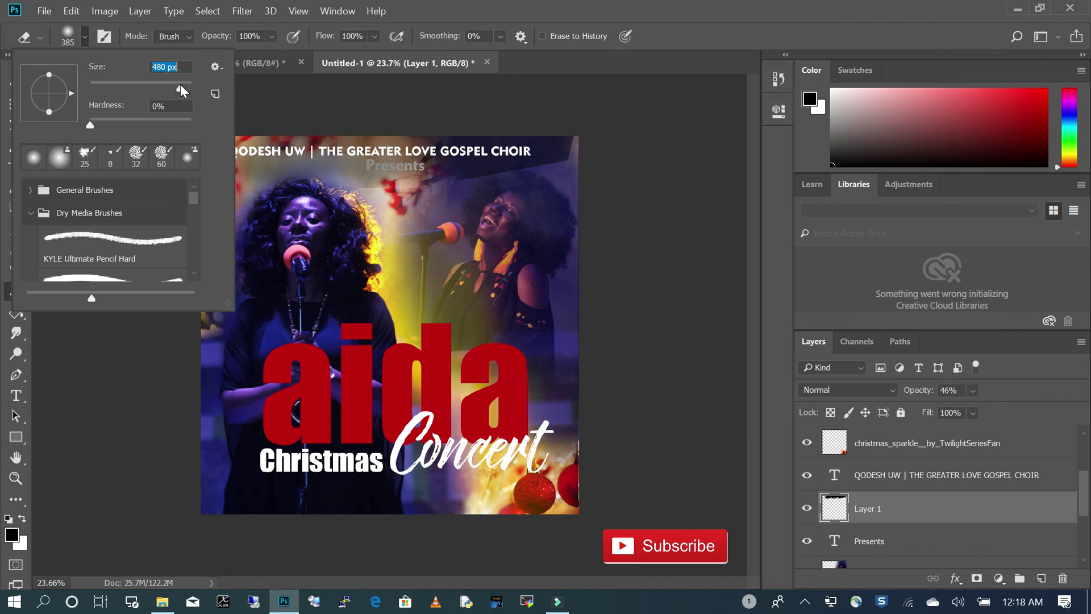
left_click(303, 205)
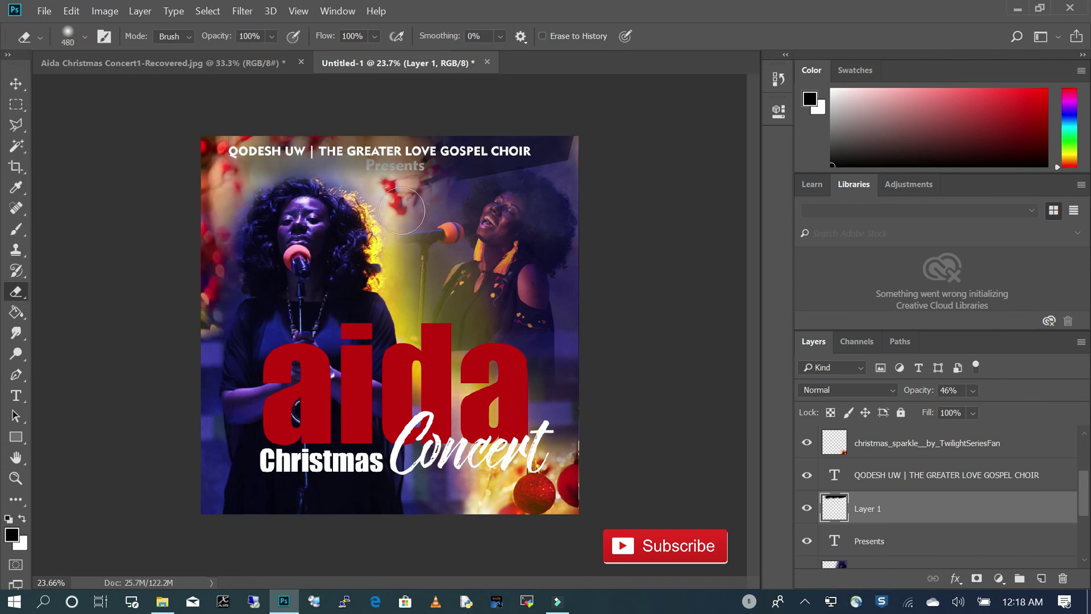
mouse_move(449, 200)
left_mouse_down()
mouse_move(480, 192)
mouse_move(467, 211)
mouse_move(475, 197)
mouse_move(526, 188)
mouse_move(553, 198)
mouse_move(505, 194)
mouse_move(584, 165)
mouse_move(589, 129)
mouse_move(622, 148)
mouse_move(557, 201)
mouse_move(501, 200)
mouse_move(579, 166)
mouse_move(588, 120)
left_mouse_up()
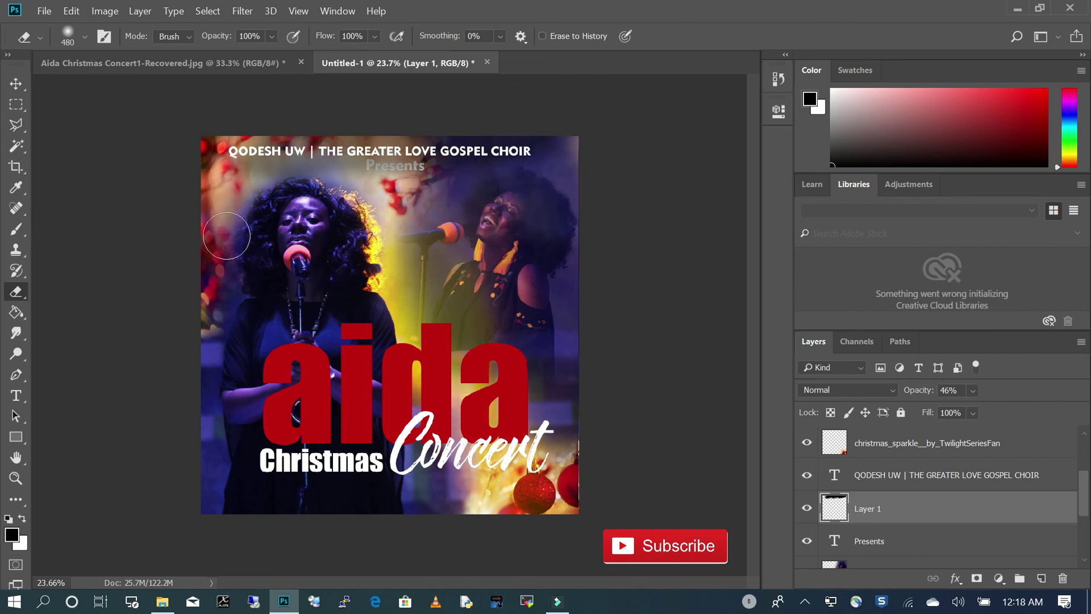
left_click_drag(282, 277, 307, 260)
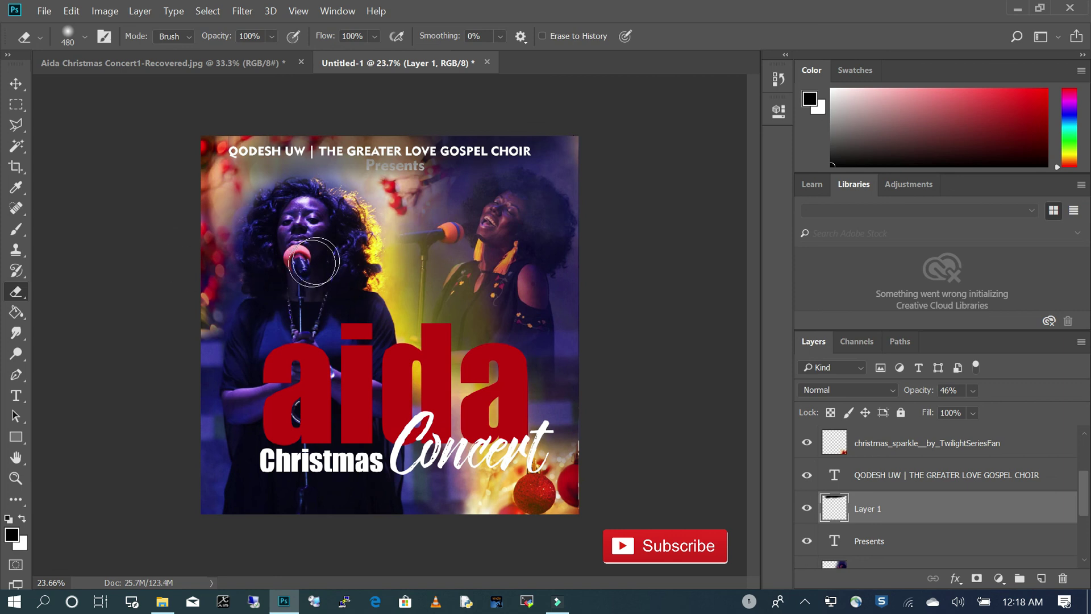
Move the Presents text layer above the dark Layer 1 in the layer order
left_click(16, 84)
left_click(470, 245)
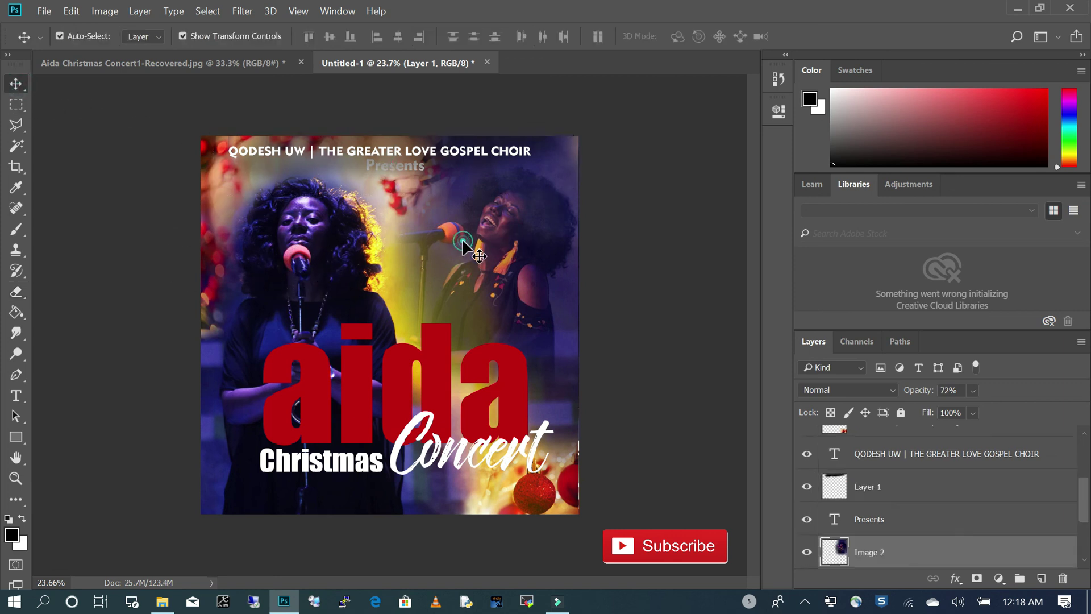
left_click(406, 166)
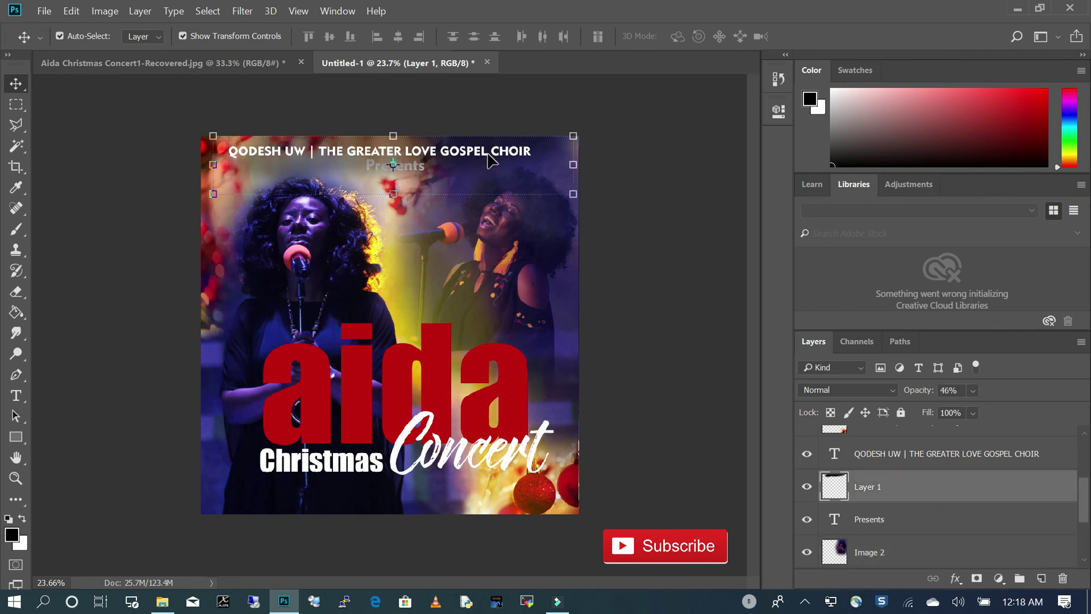
left_click(456, 261)
left_click(412, 166)
left_click(886, 522)
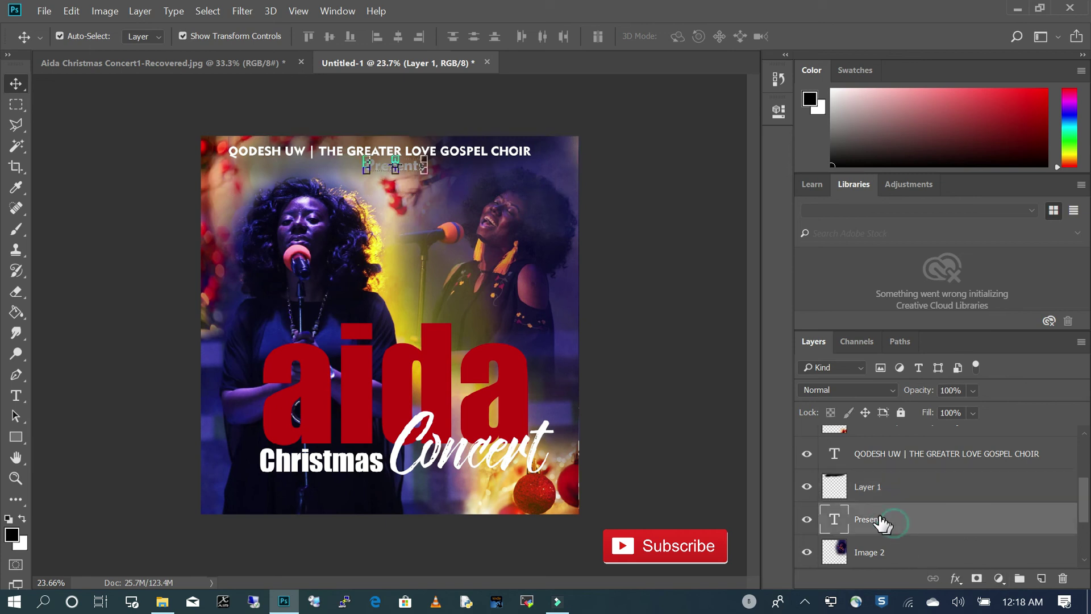
left_click_drag(915, 516, 976, 470)
left_click(414, 199)
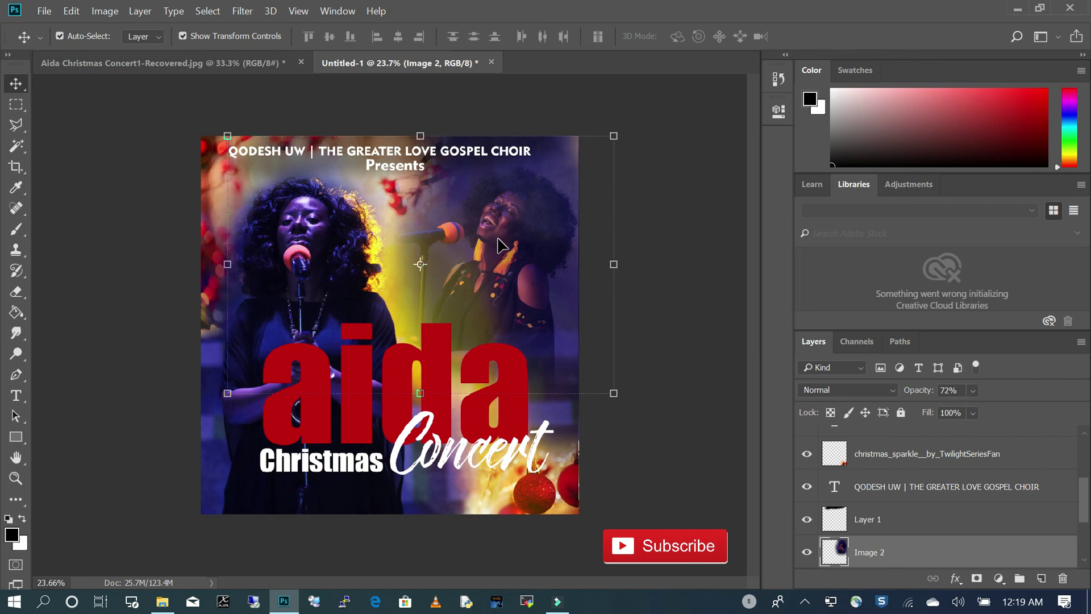
Shift the choir heading slightly right so it sits centred across the flyer
left_click(437, 151)
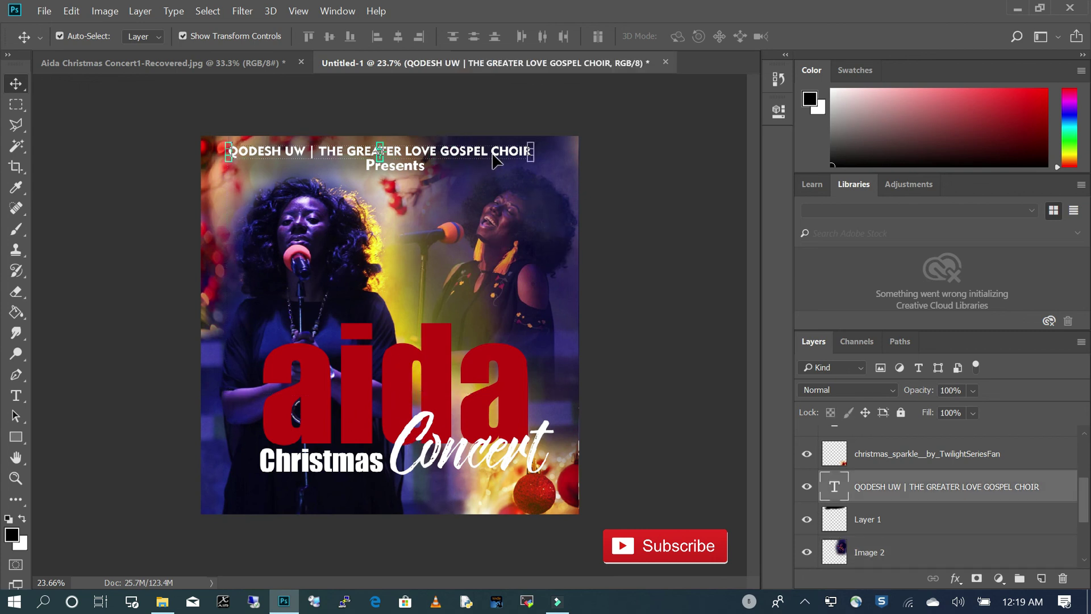
left_click_drag(499, 153, 505, 152)
key("ctrl+plus")
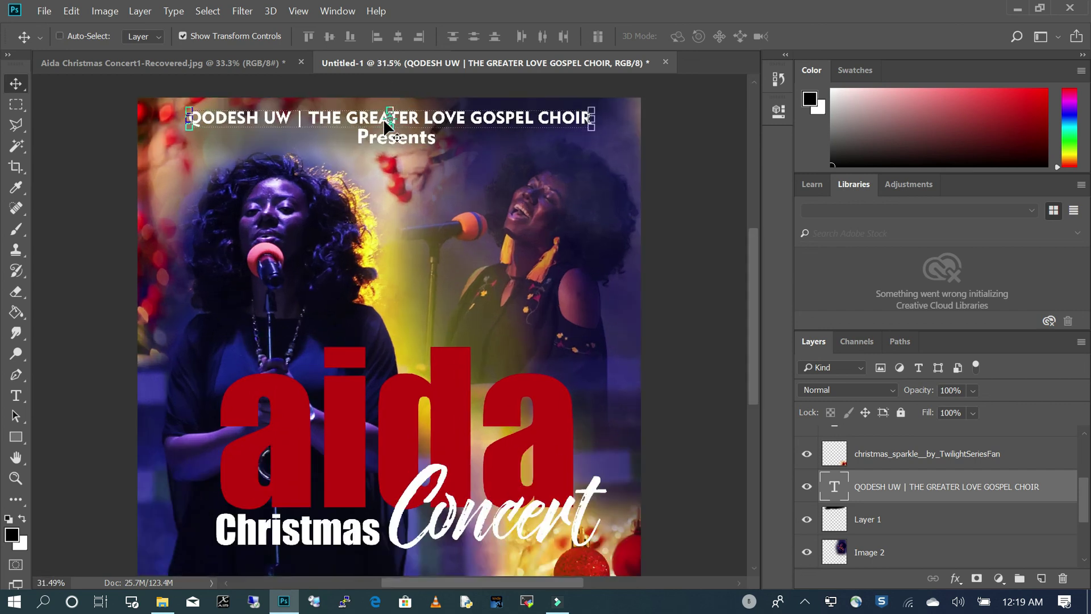
key("ctrl+minus")
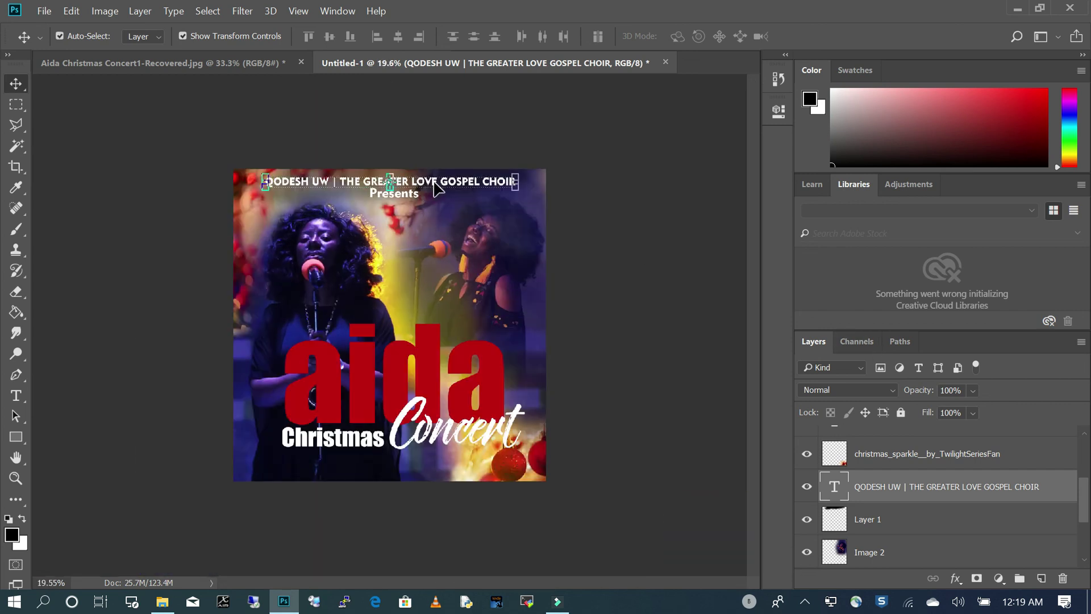
Duplicate the choir heading text layer and move the copy down to the middle of the flyer
left_click(1006, 487)
left_click_drag(1005, 487, 1042, 579)
left_click(12, 101)
left_click_drag(457, 191, 461, 283)
left_click(16, 395)
left_click(522, 275)
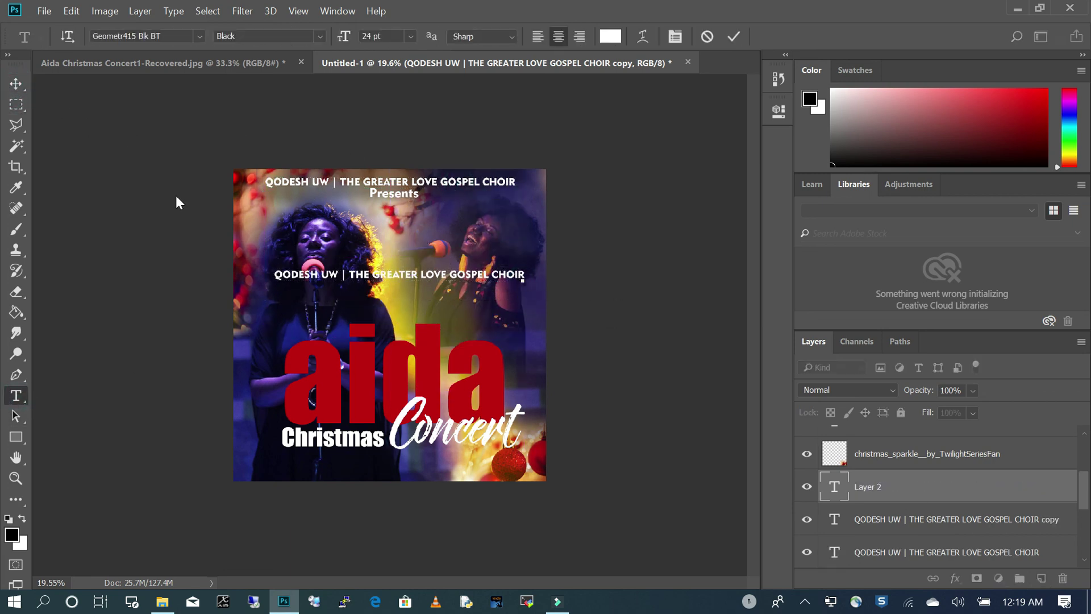
type("m")
left_click(15, 104)
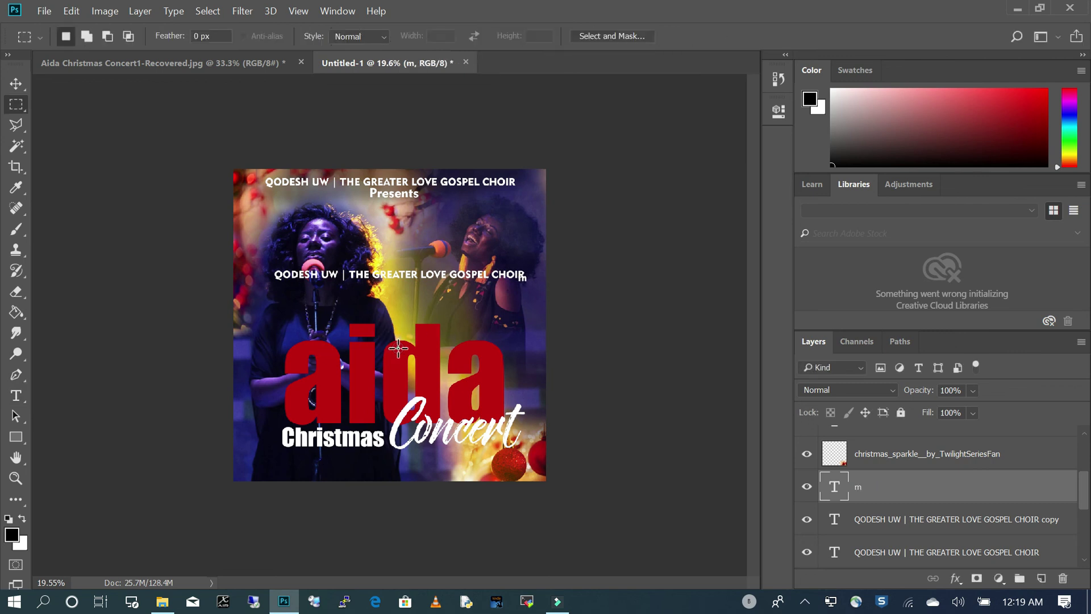
left_click(16, 83)
key("Delete")
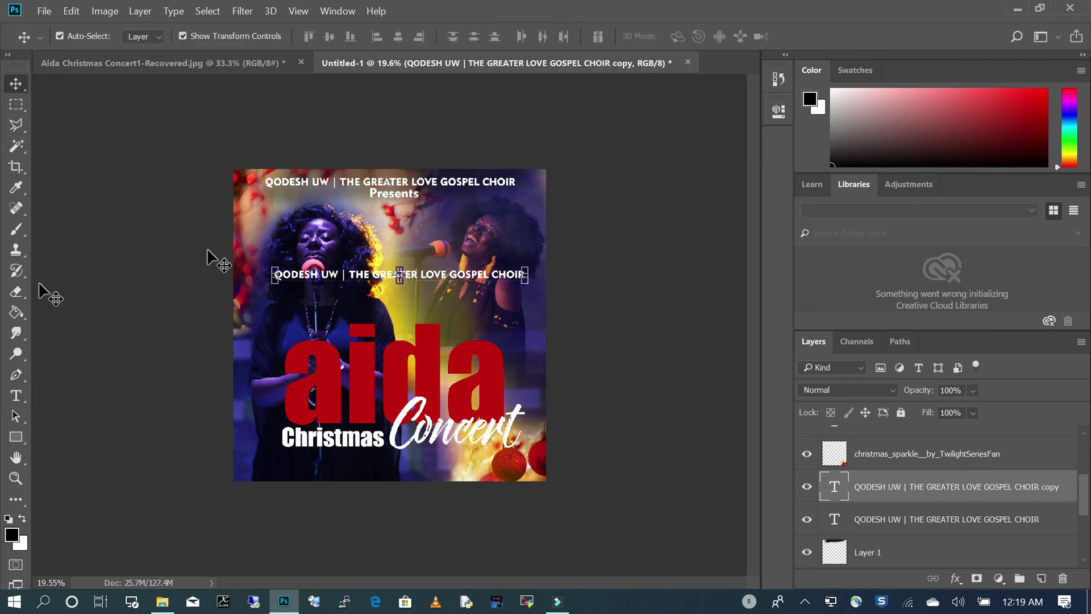
Replace the copied choir heading's text with "DECEMBER 15TH | 1:00PM"
left_click(16, 396)
left_click(522, 275)
left_click_drag(522, 276, 271, 277)
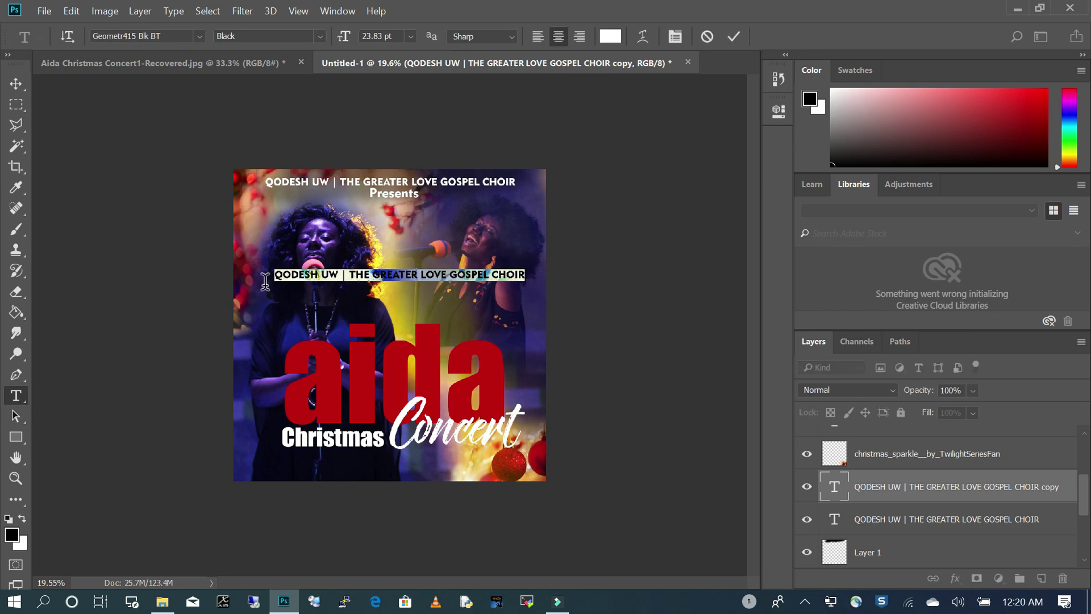
type("de")
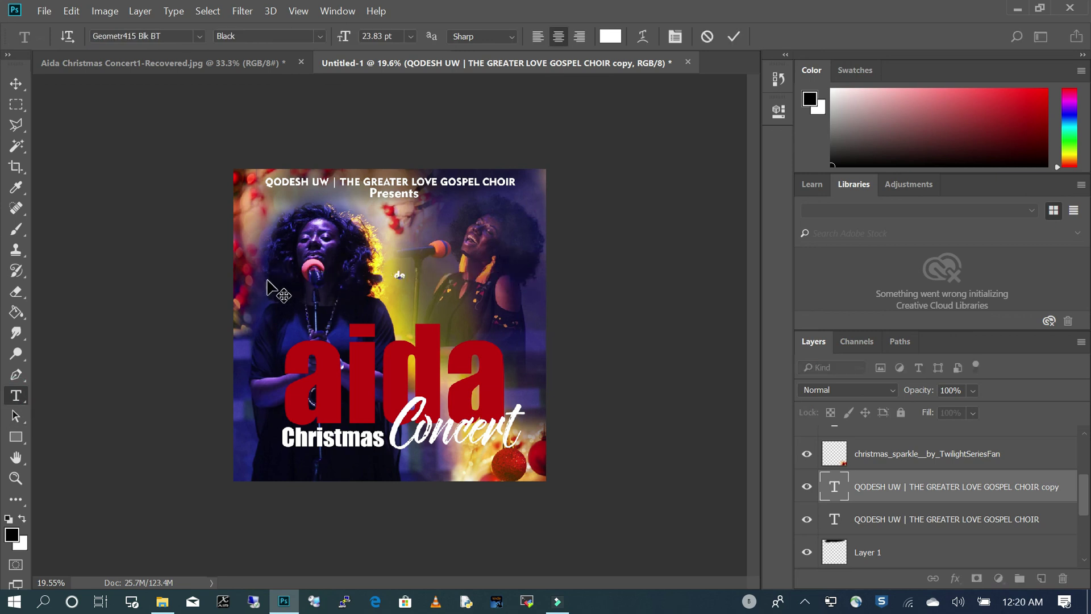
type("CEMBER 15TH | 1:00PM")
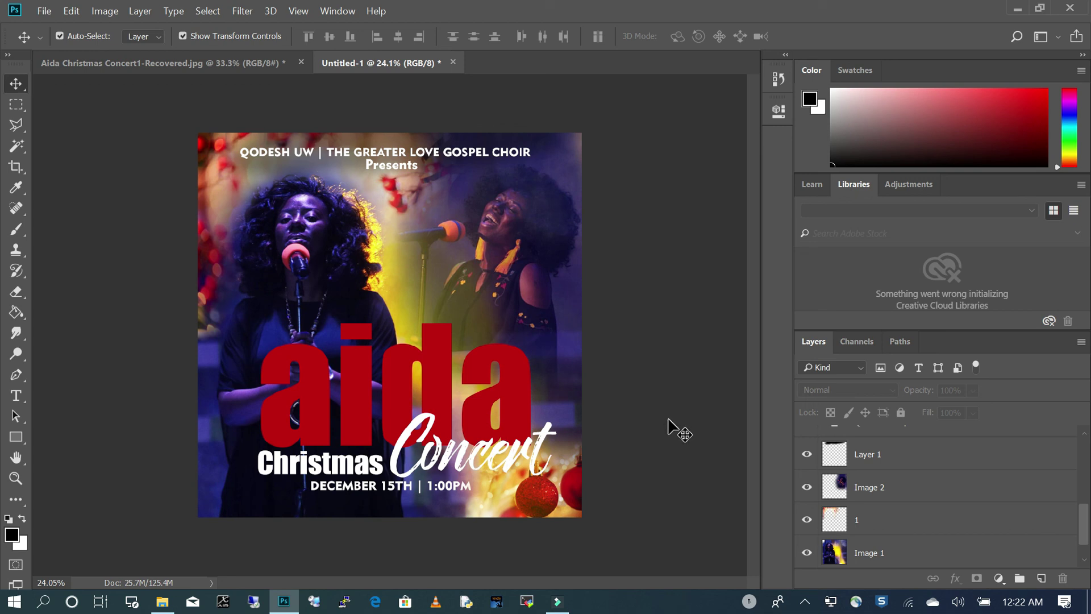
Duplicate the date and time text layer and place the copy directly beneath the original line
left_click(380, 487)
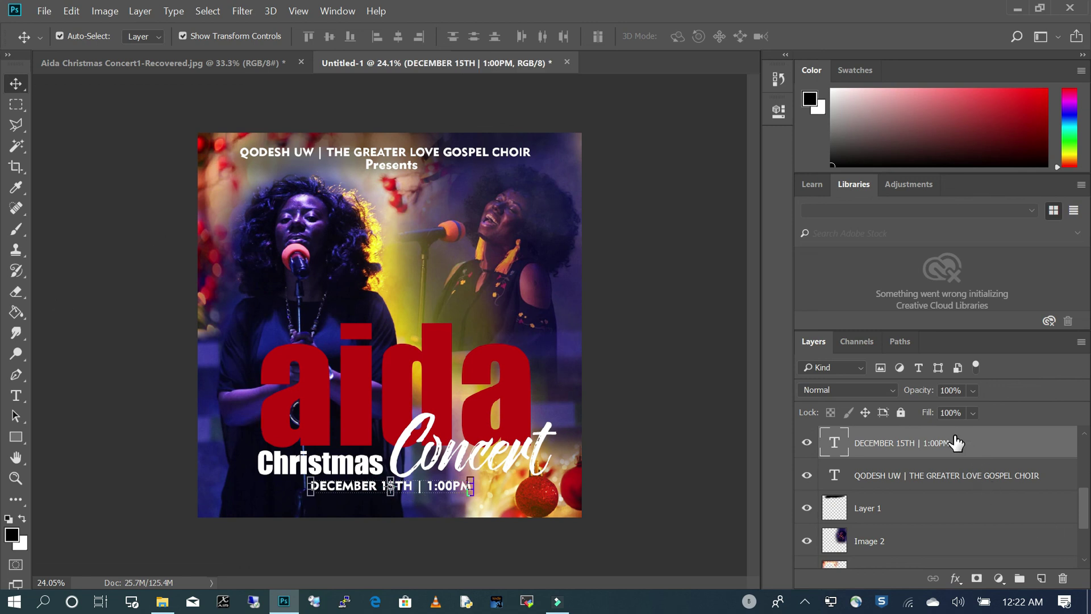
left_click_drag(956, 443, 1049, 576)
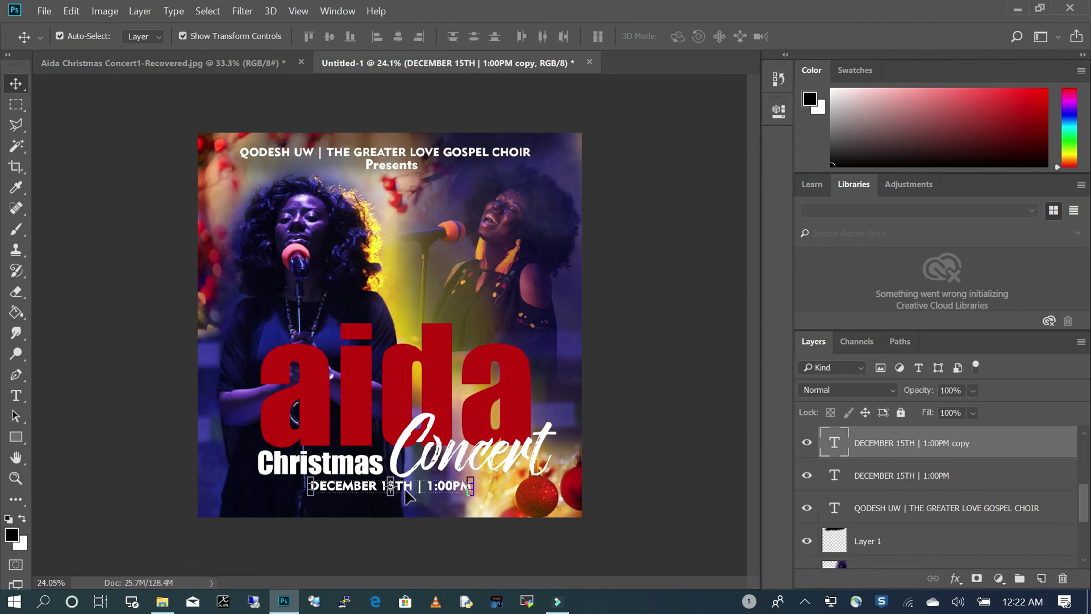
left_click_drag(410, 488, 410, 503)
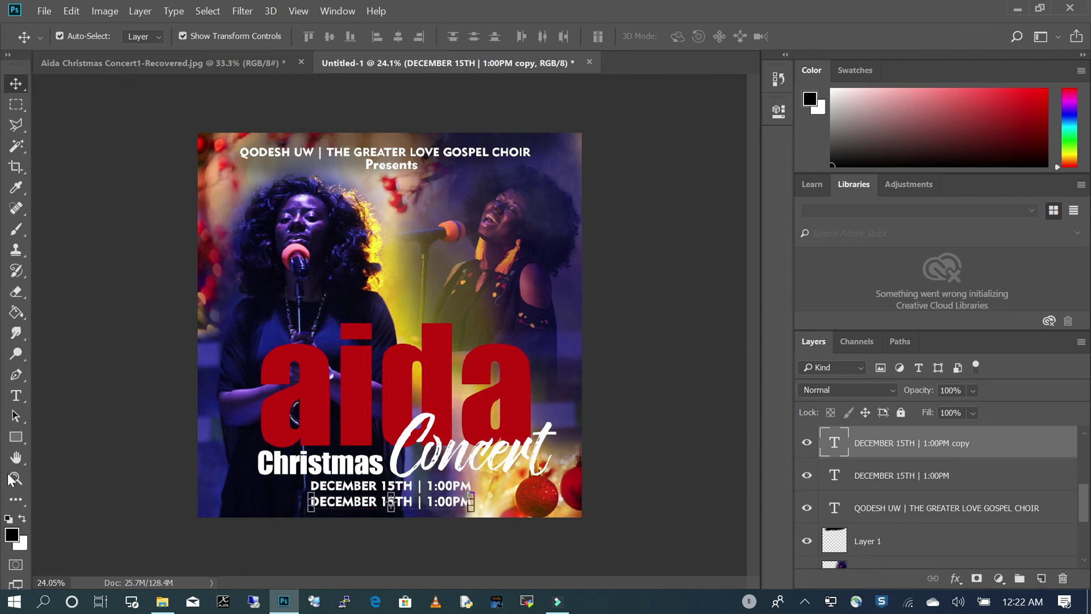
Replace the duplicated date line's text with the venue's street address and state abbreviation
left_click(16, 395)
left_click_drag(469, 502, 296, 508)
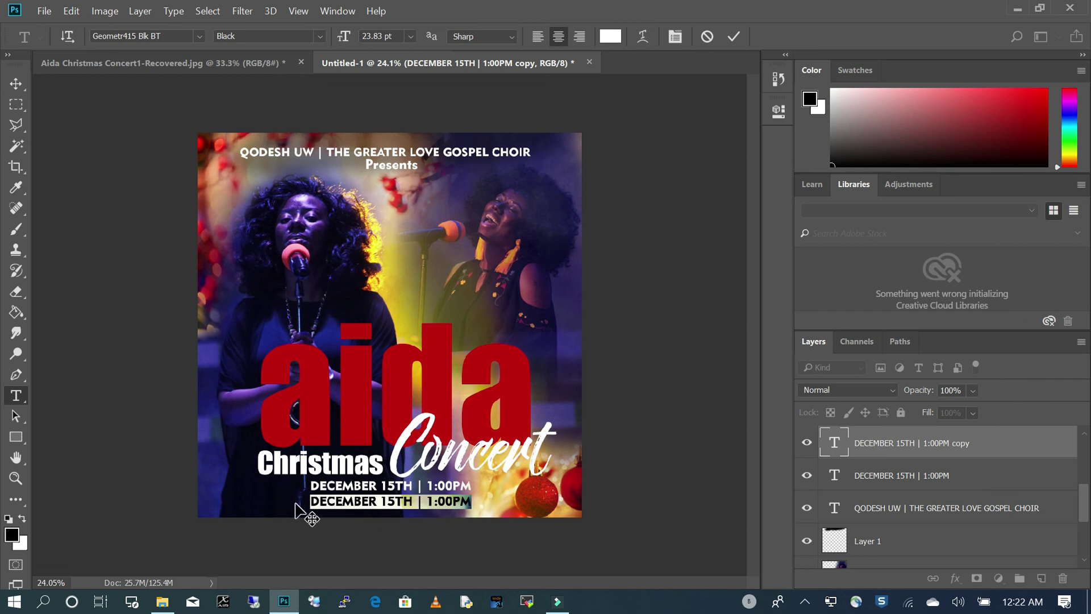
type("1710")
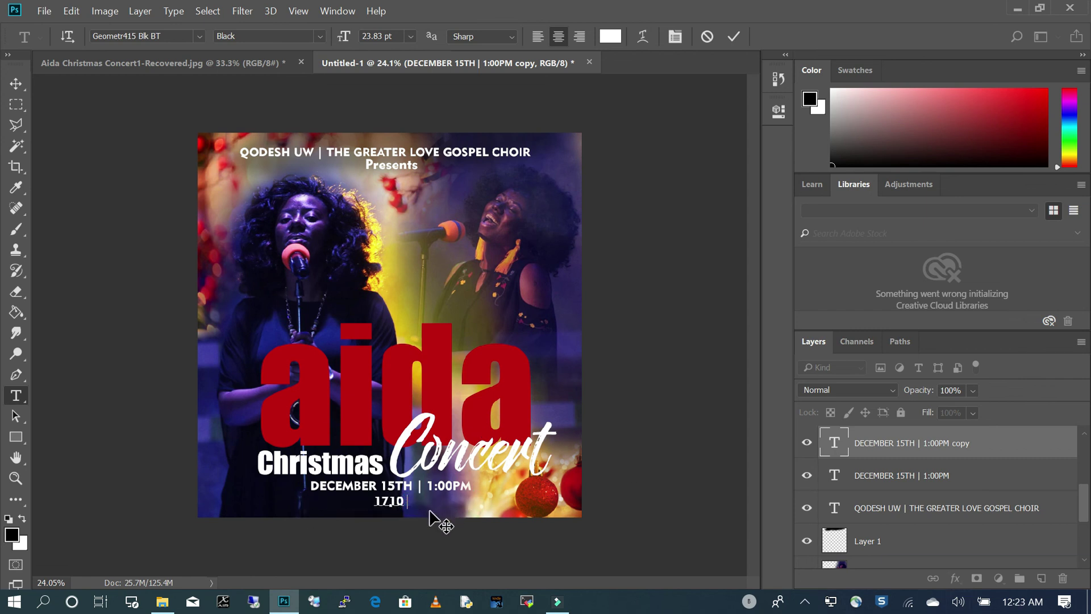
key("BackSpace")
type("17")
type("Mar")
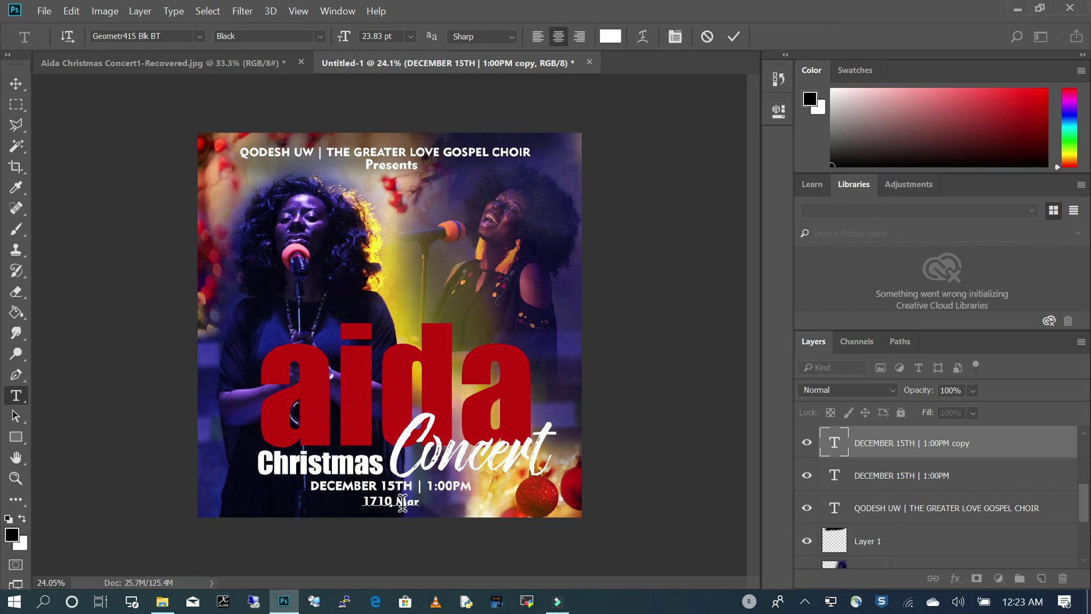
type("ket Street.")
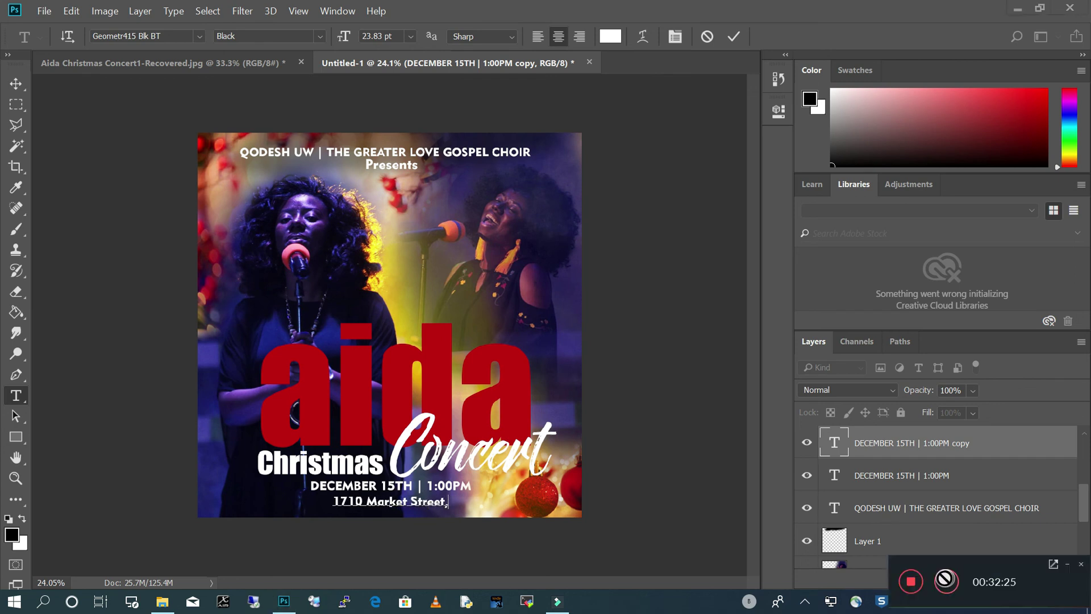
type(" WA")
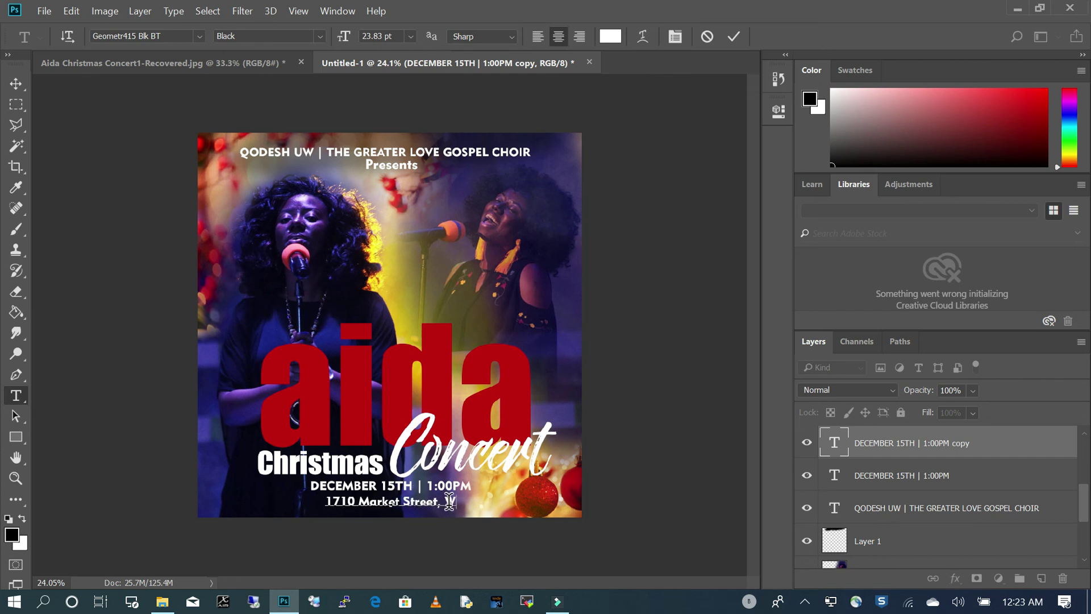
Insert the city name before the state in the address line and nudge the line slightly upward
key("Left")
key("Left")
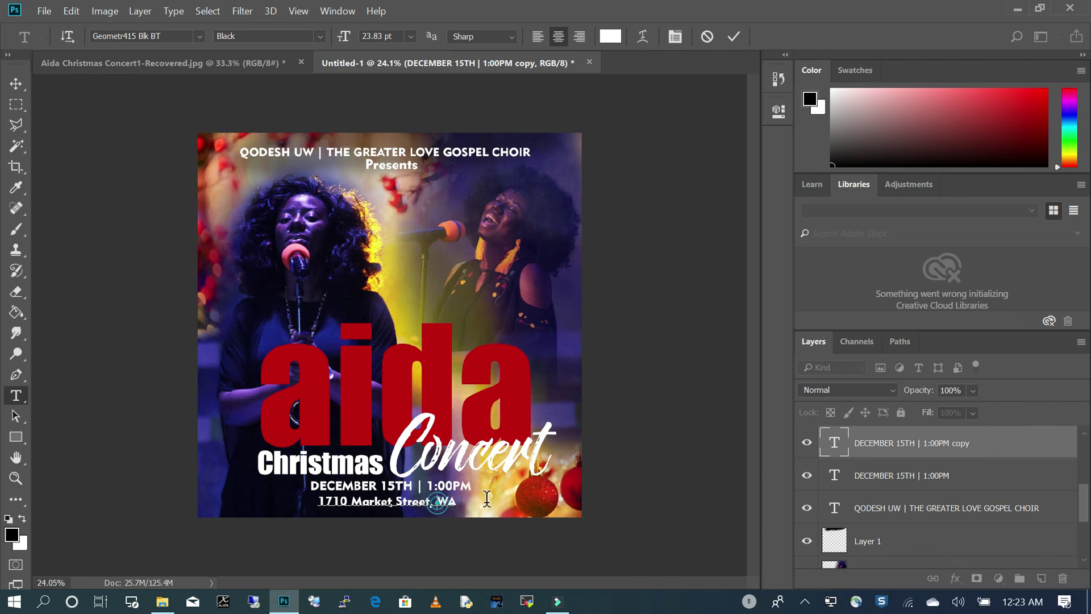
type("Taco")
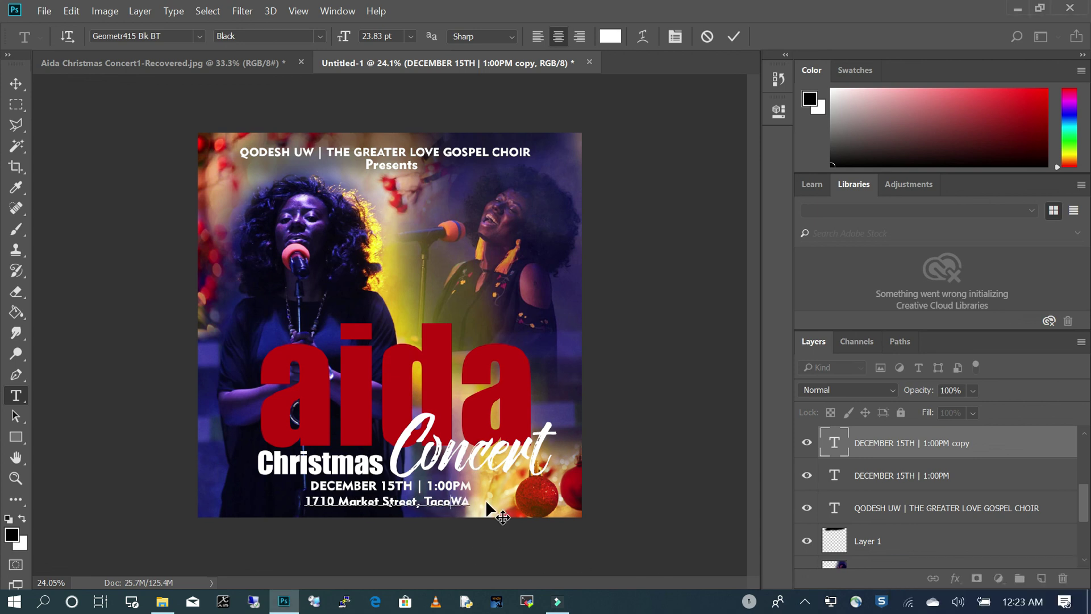
type("ma")
left_click(254, 396)
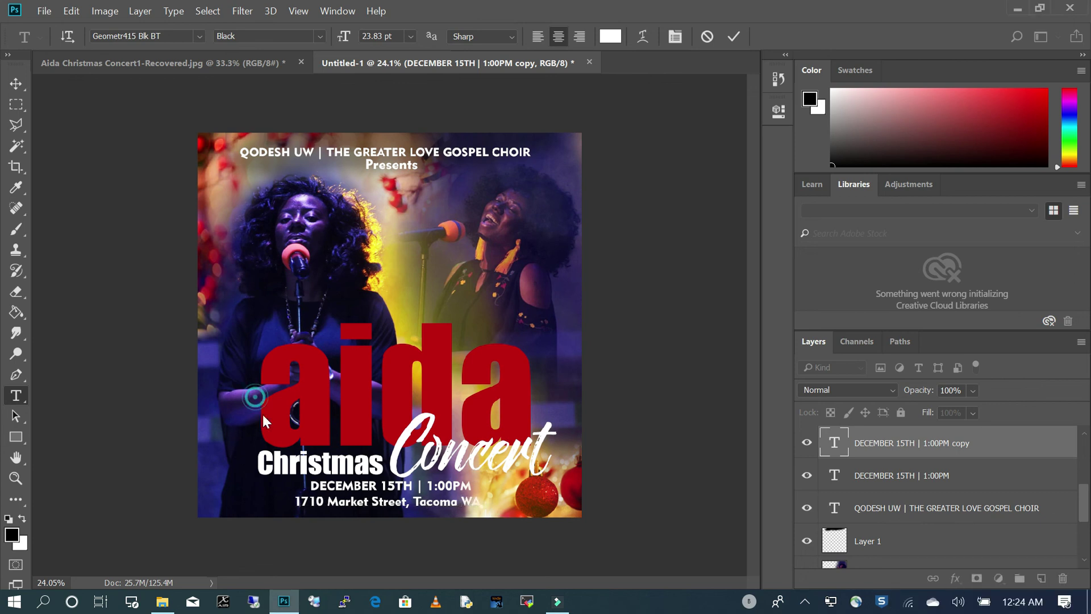
key("v")
left_click_drag(353, 504, 354, 502)
left_click(640, 480)
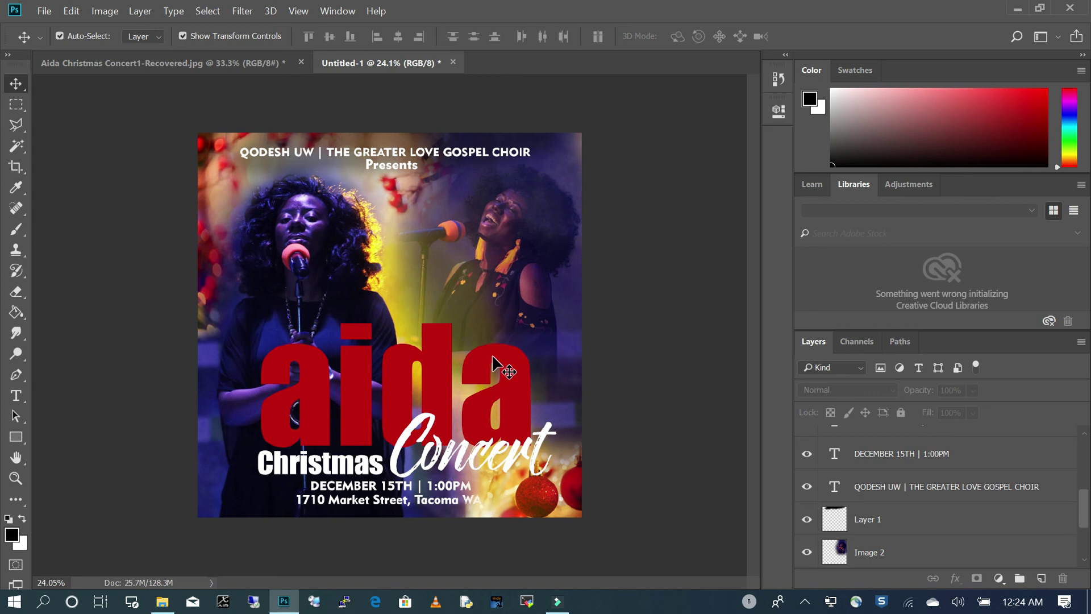
Stretch the red aida title upward to a height of 100.56% and apply the transform
left_click(419, 355)
left_click_drag(398, 322, 400, 300)
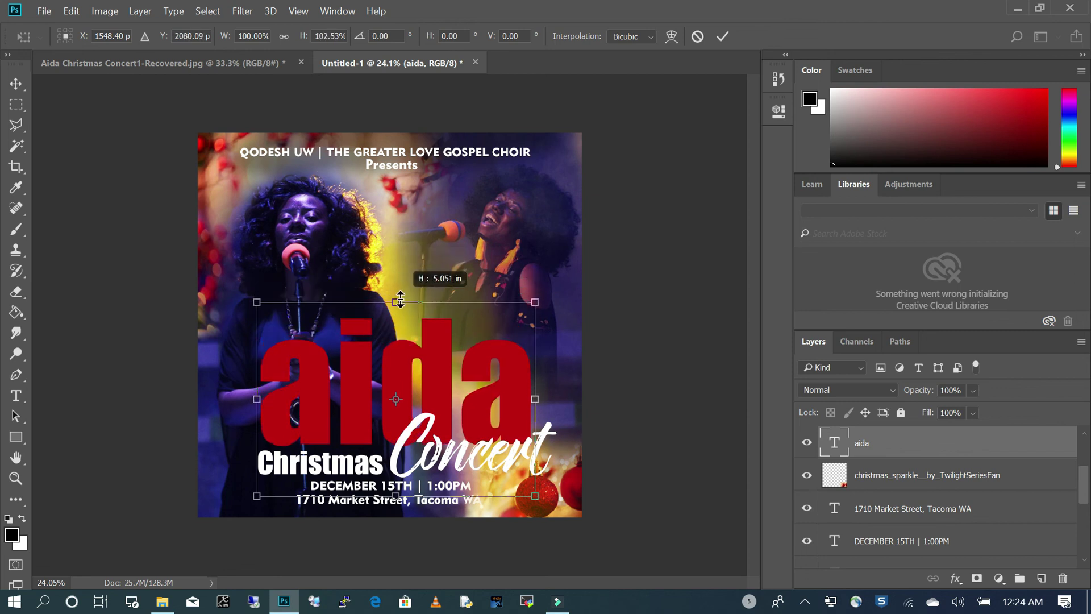
left_click_drag(400, 300, 400, 305)
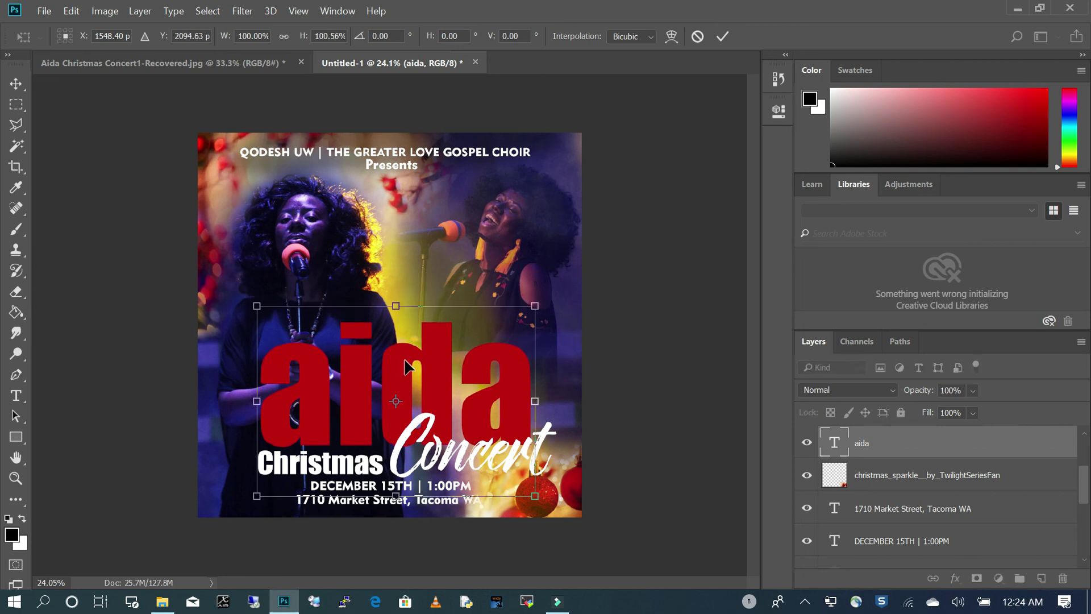
key("Return")
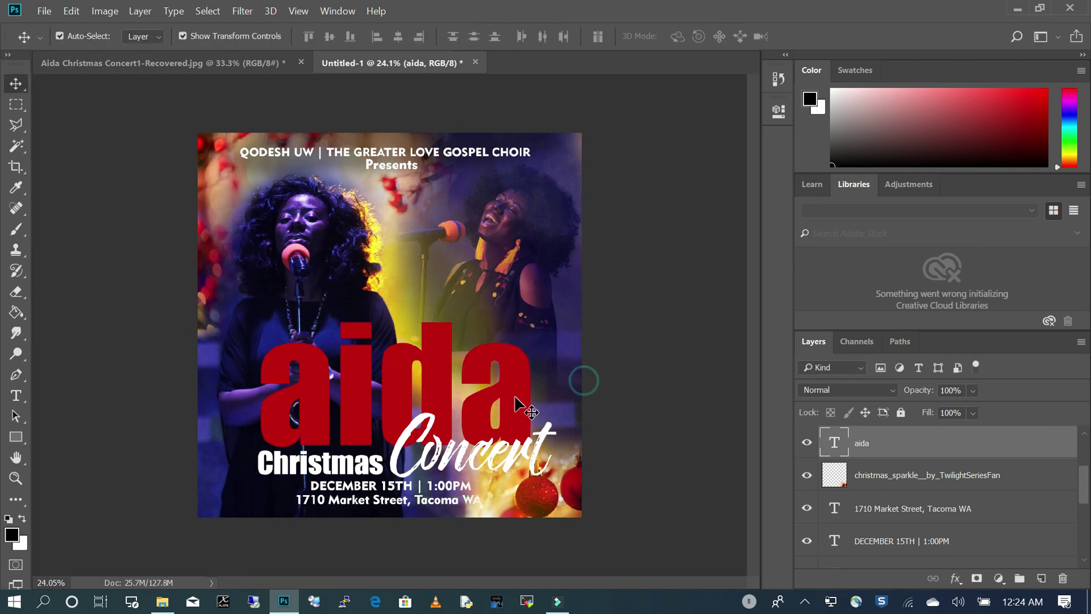
left_click(517, 405)
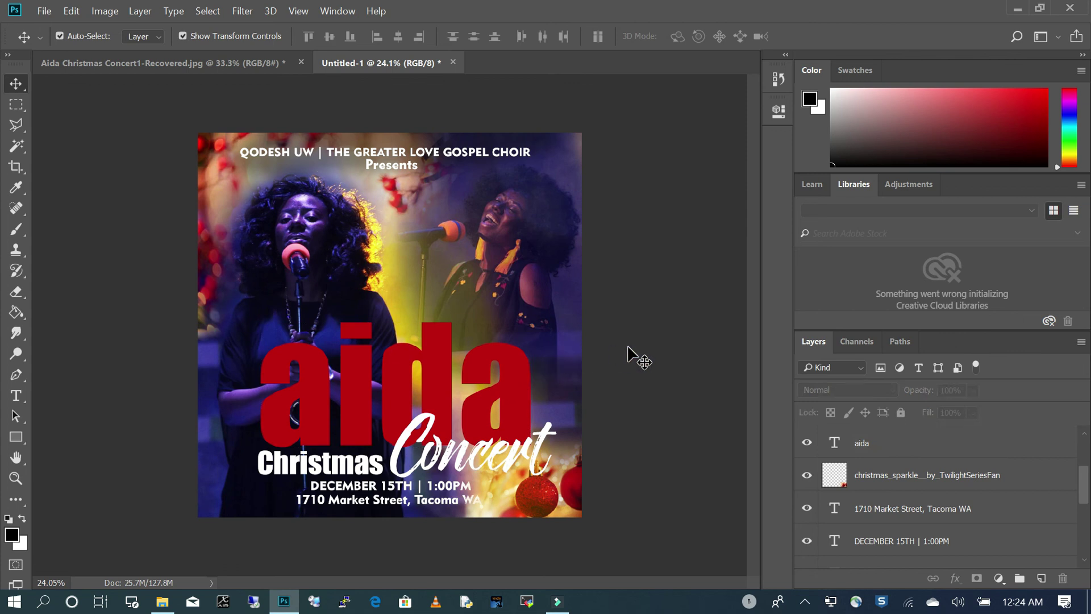